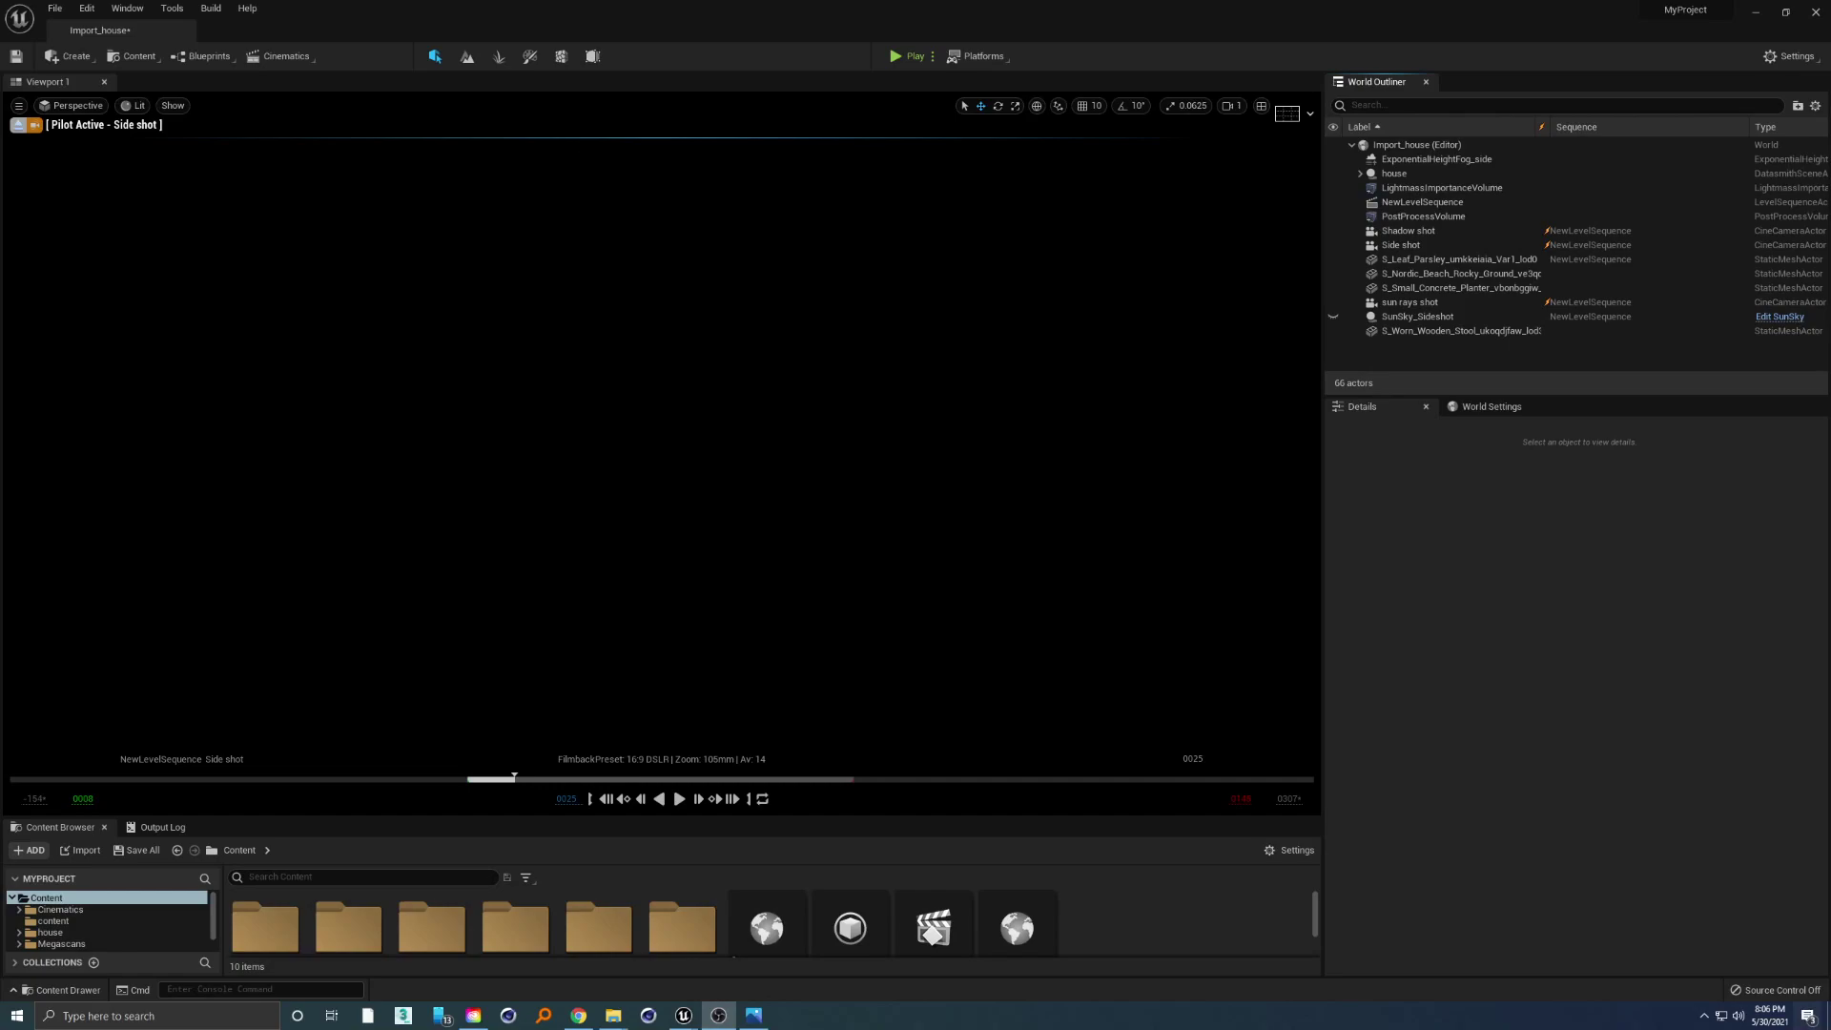
# Add a Directional Light and rotate it to Y 190° and Z 70°.
pyautogui.click(72, 56)
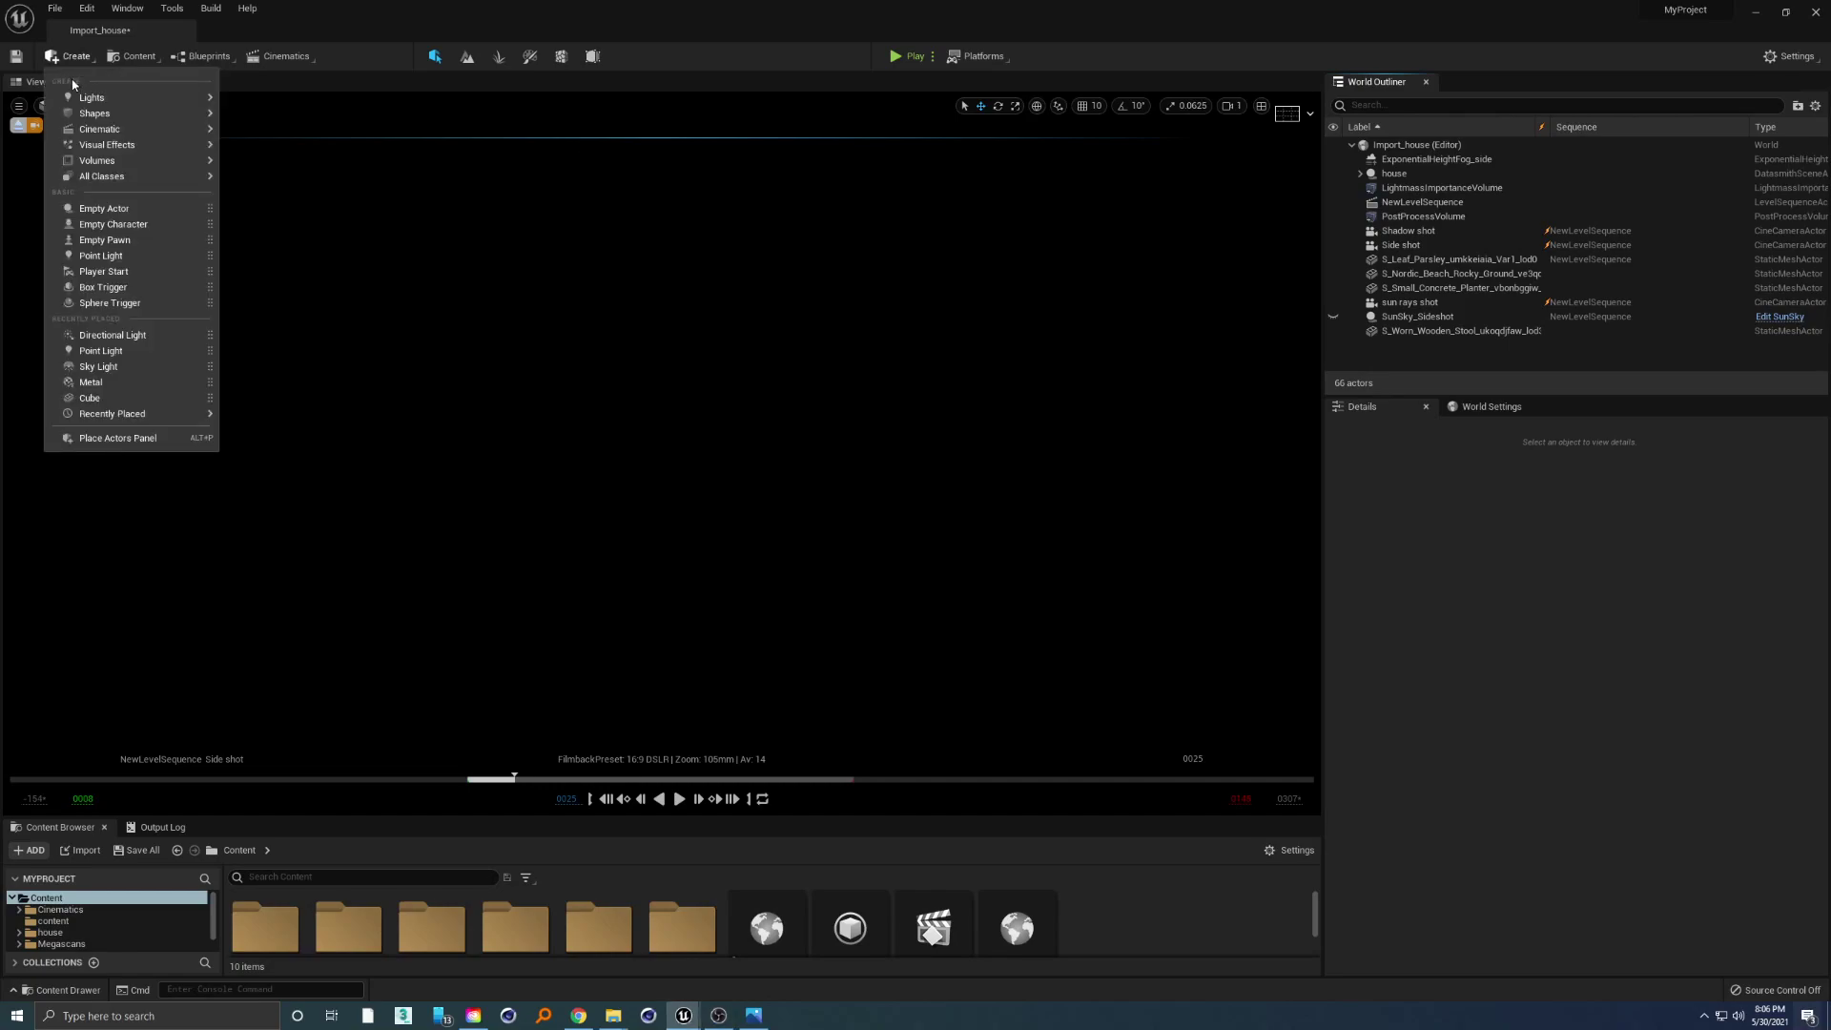
pyautogui.moveTo(70, 98)
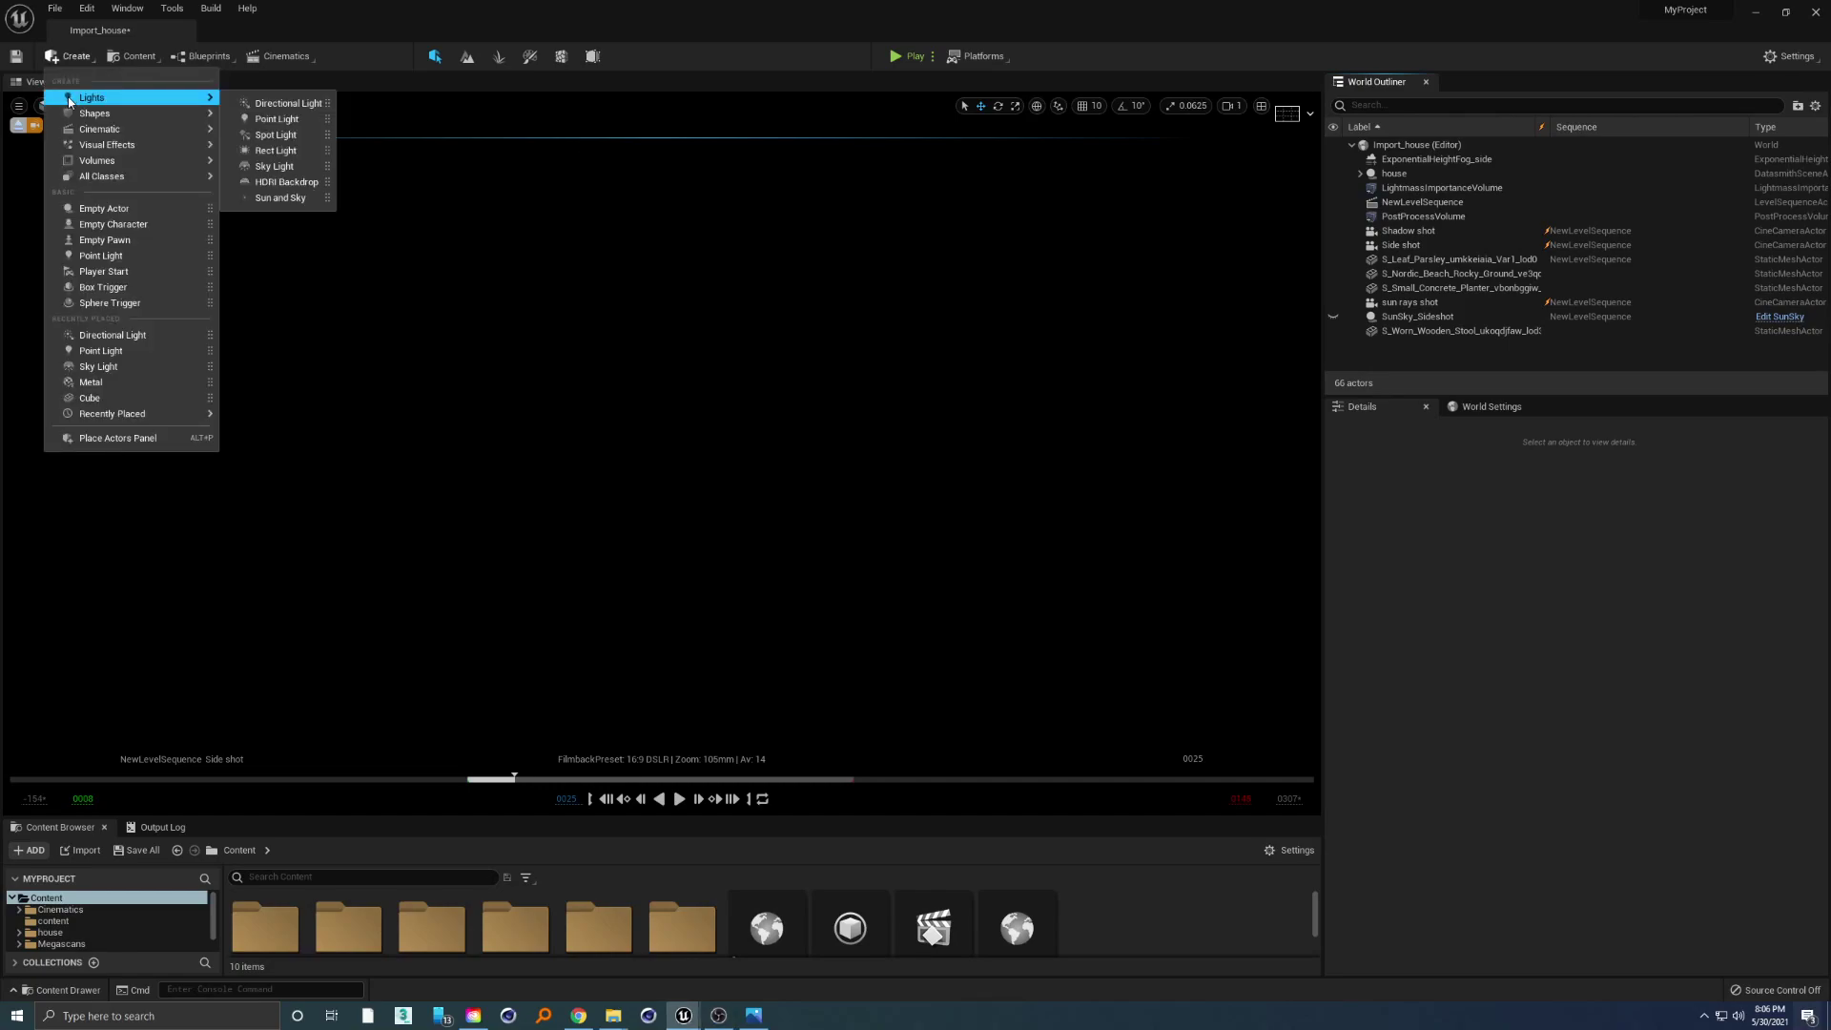
pyautogui.click(291, 103)
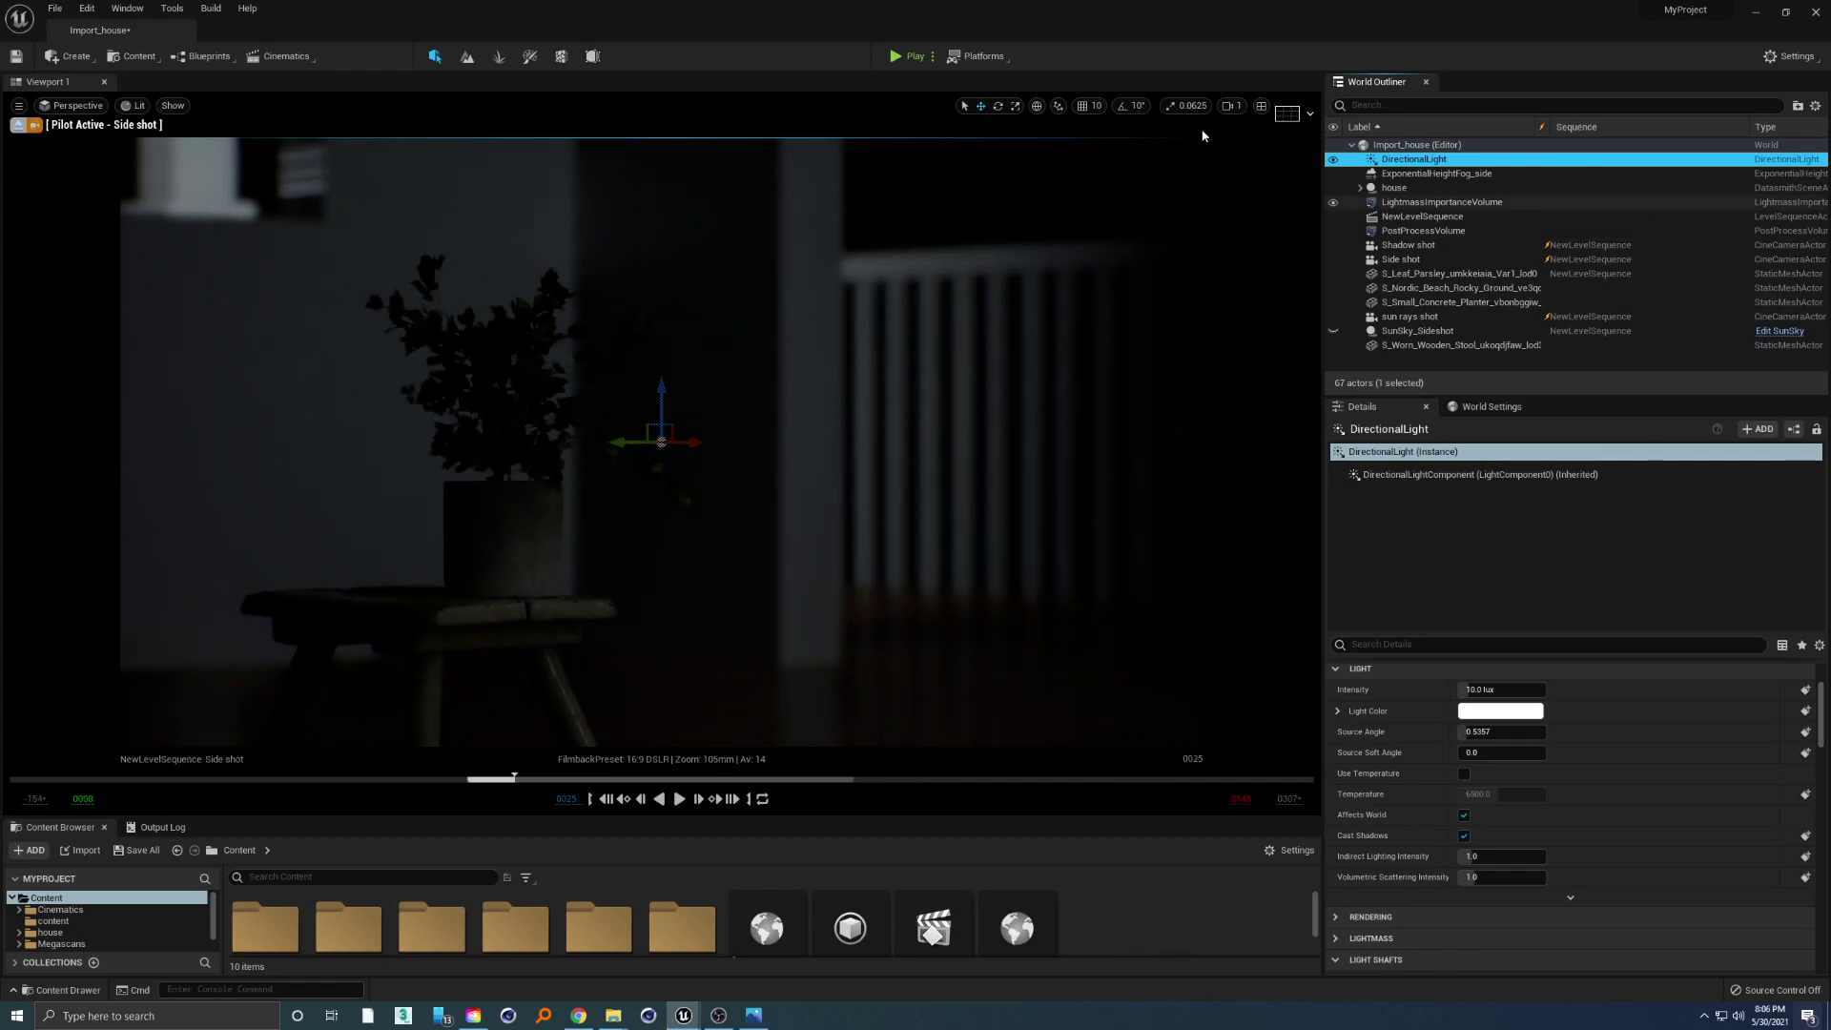
pyautogui.scroll(3, 1660, 776)
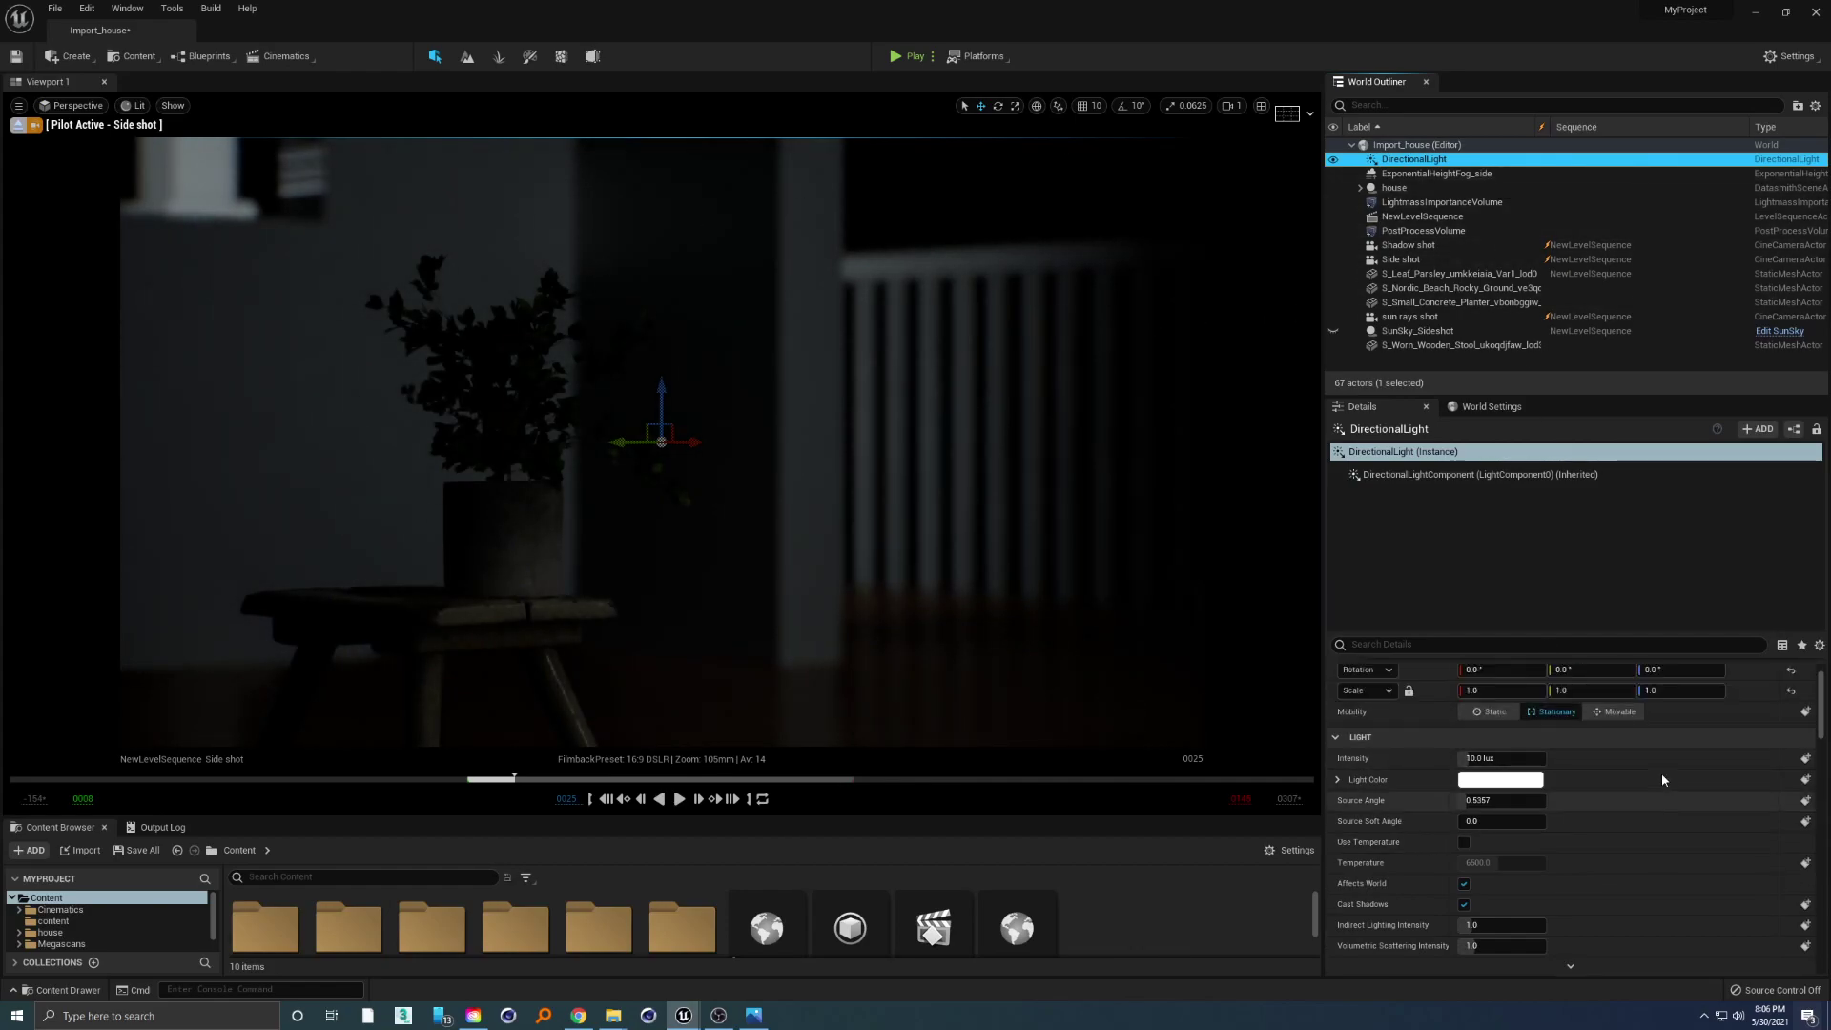
pyautogui.click(1591, 716)
pyautogui.write('190')
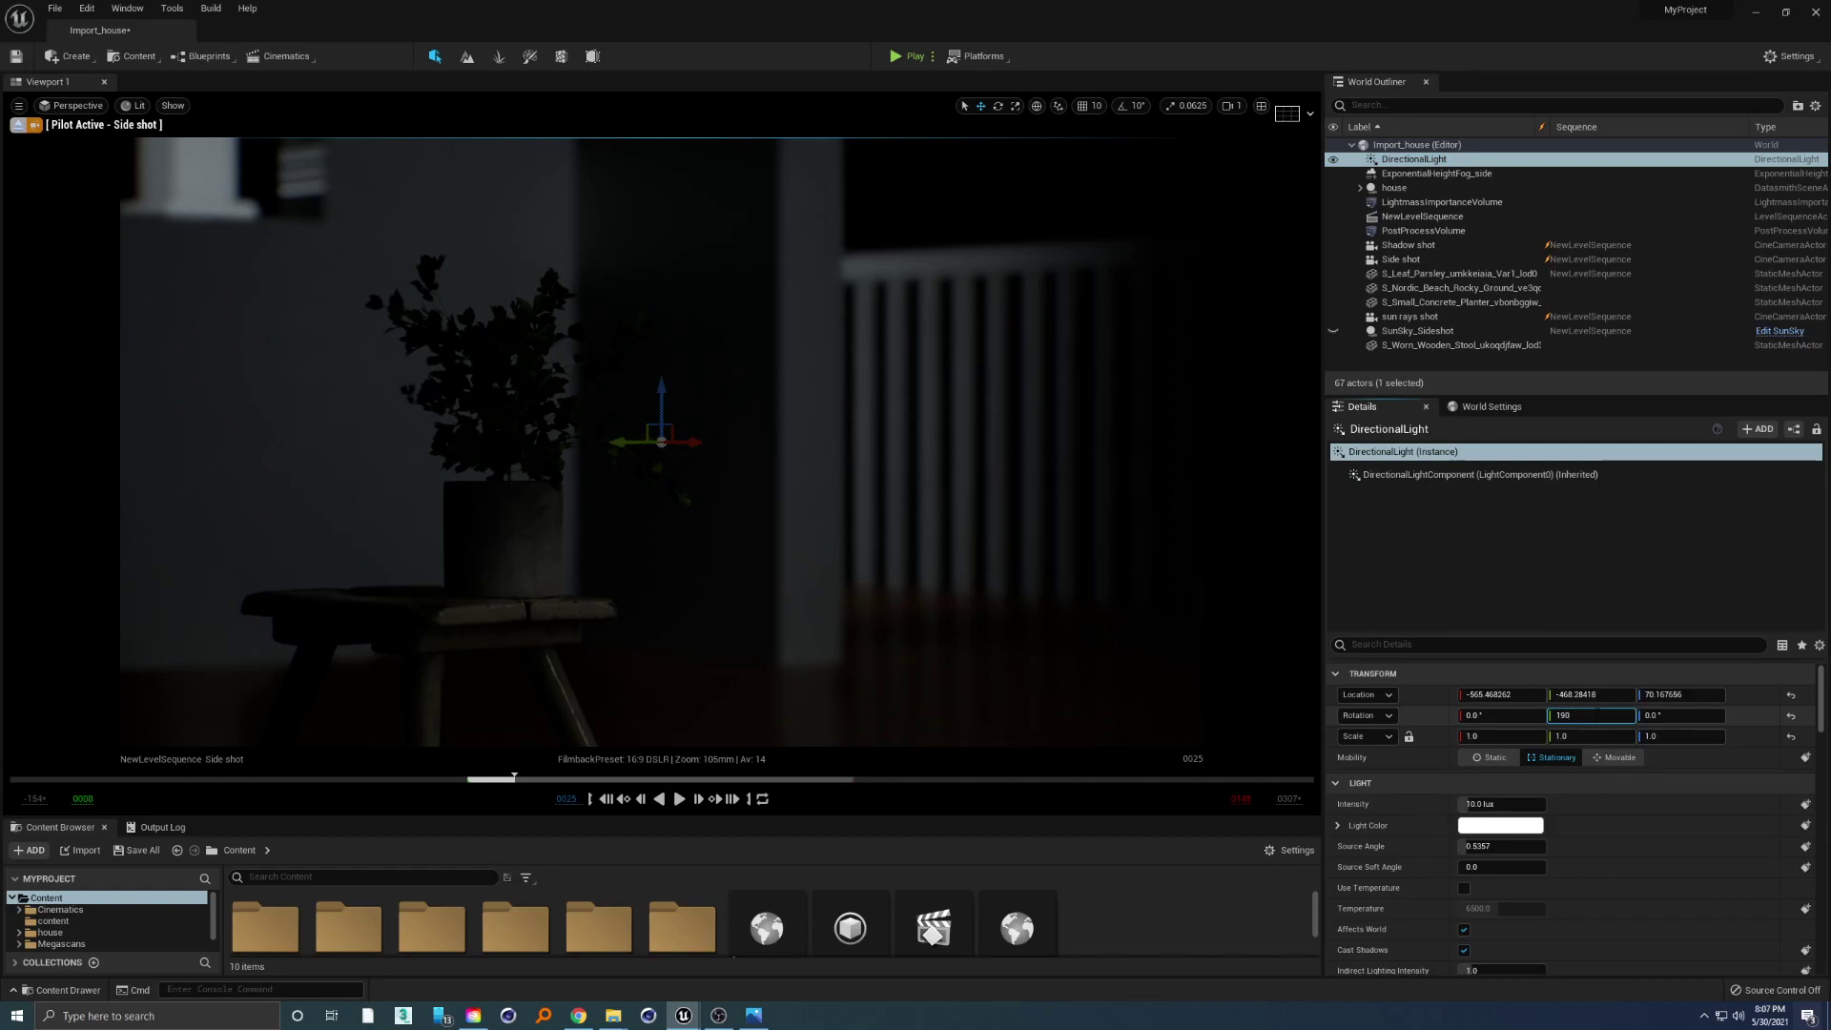
pyautogui.press('Tab')
pyautogui.write('70')
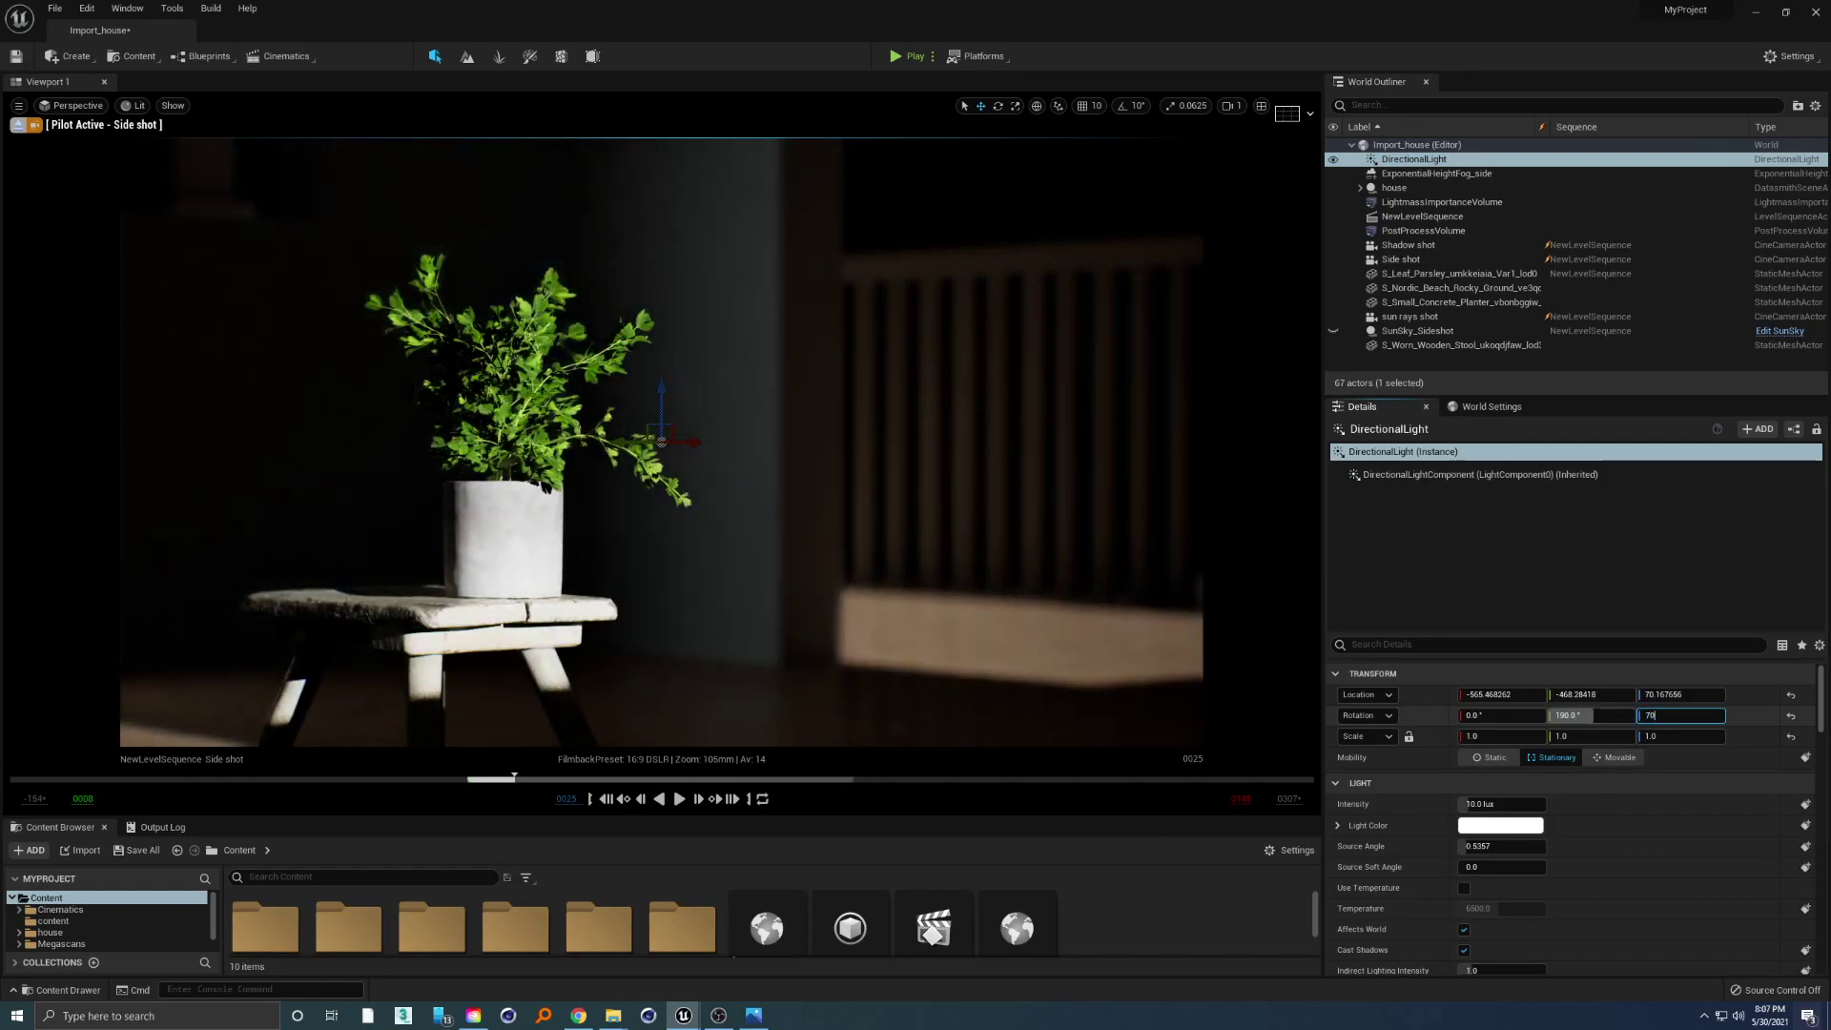
pyautogui.press('Return')
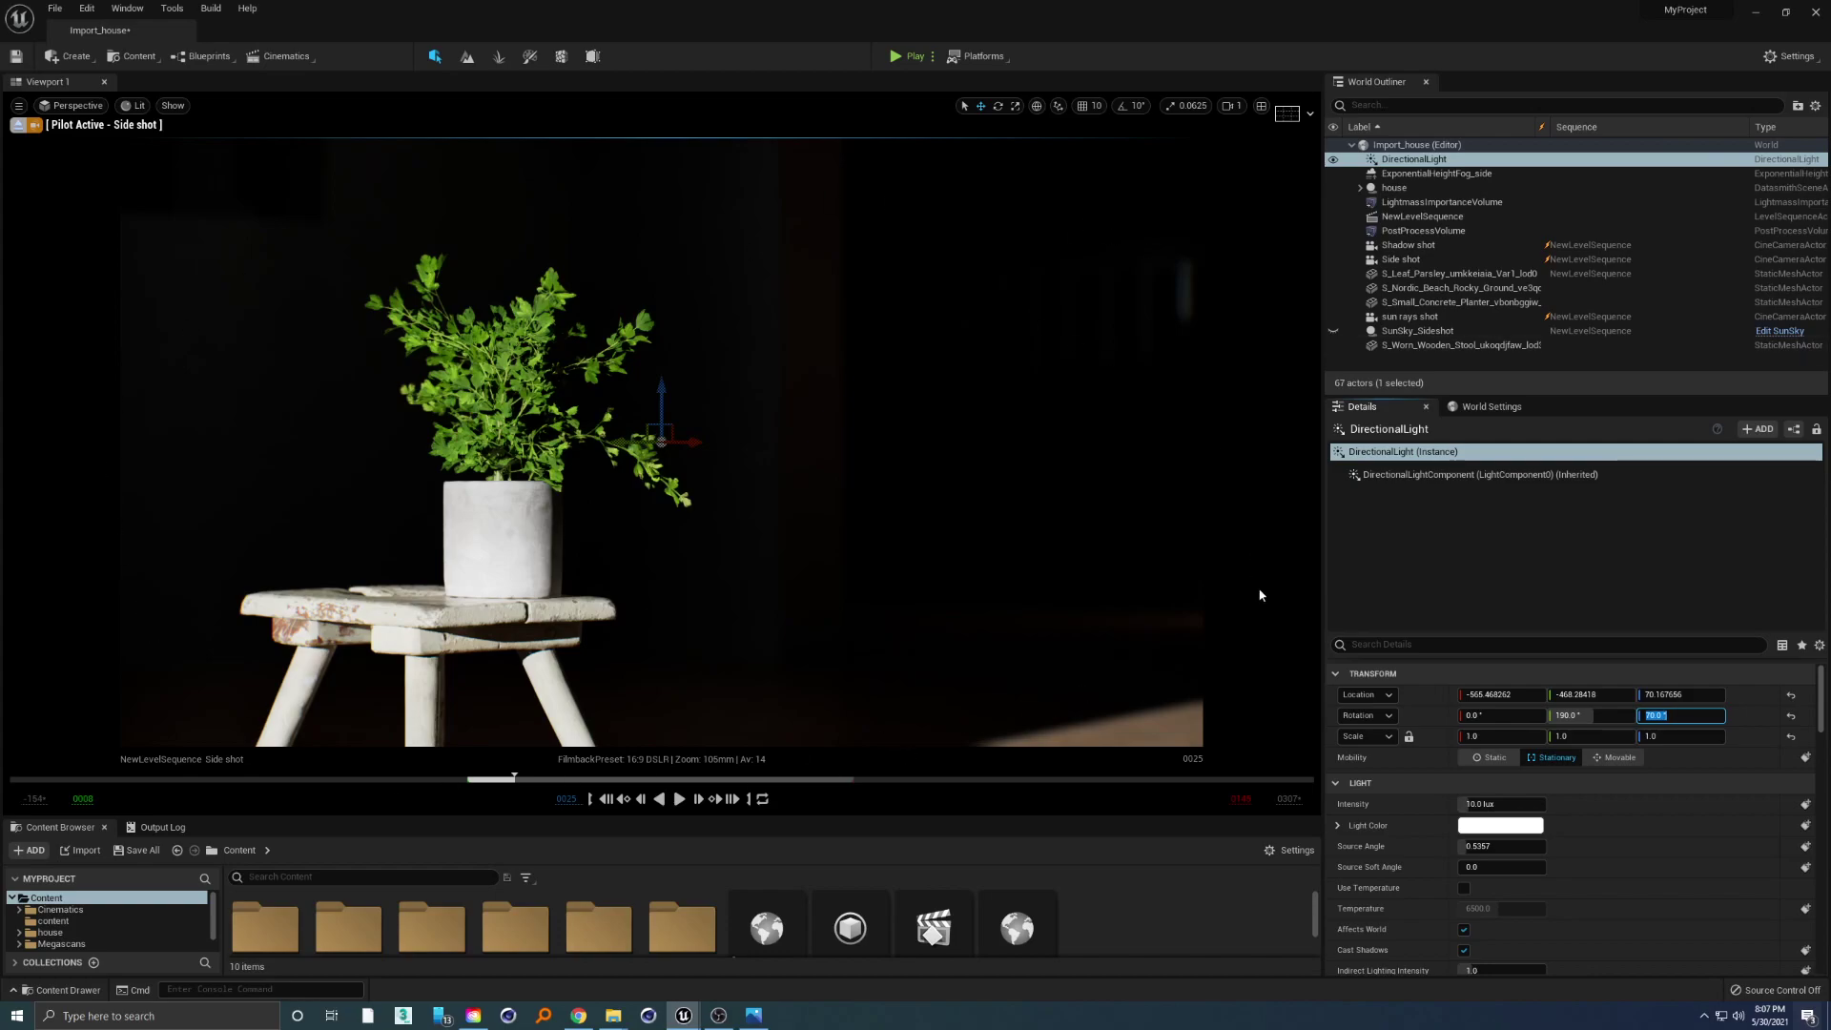
# Set the light's intensity to 5 lux and its indirect lighting intensity to 20.
pyautogui.click(1502, 804)
pyautogui.write('5')
pyautogui.press('Return')
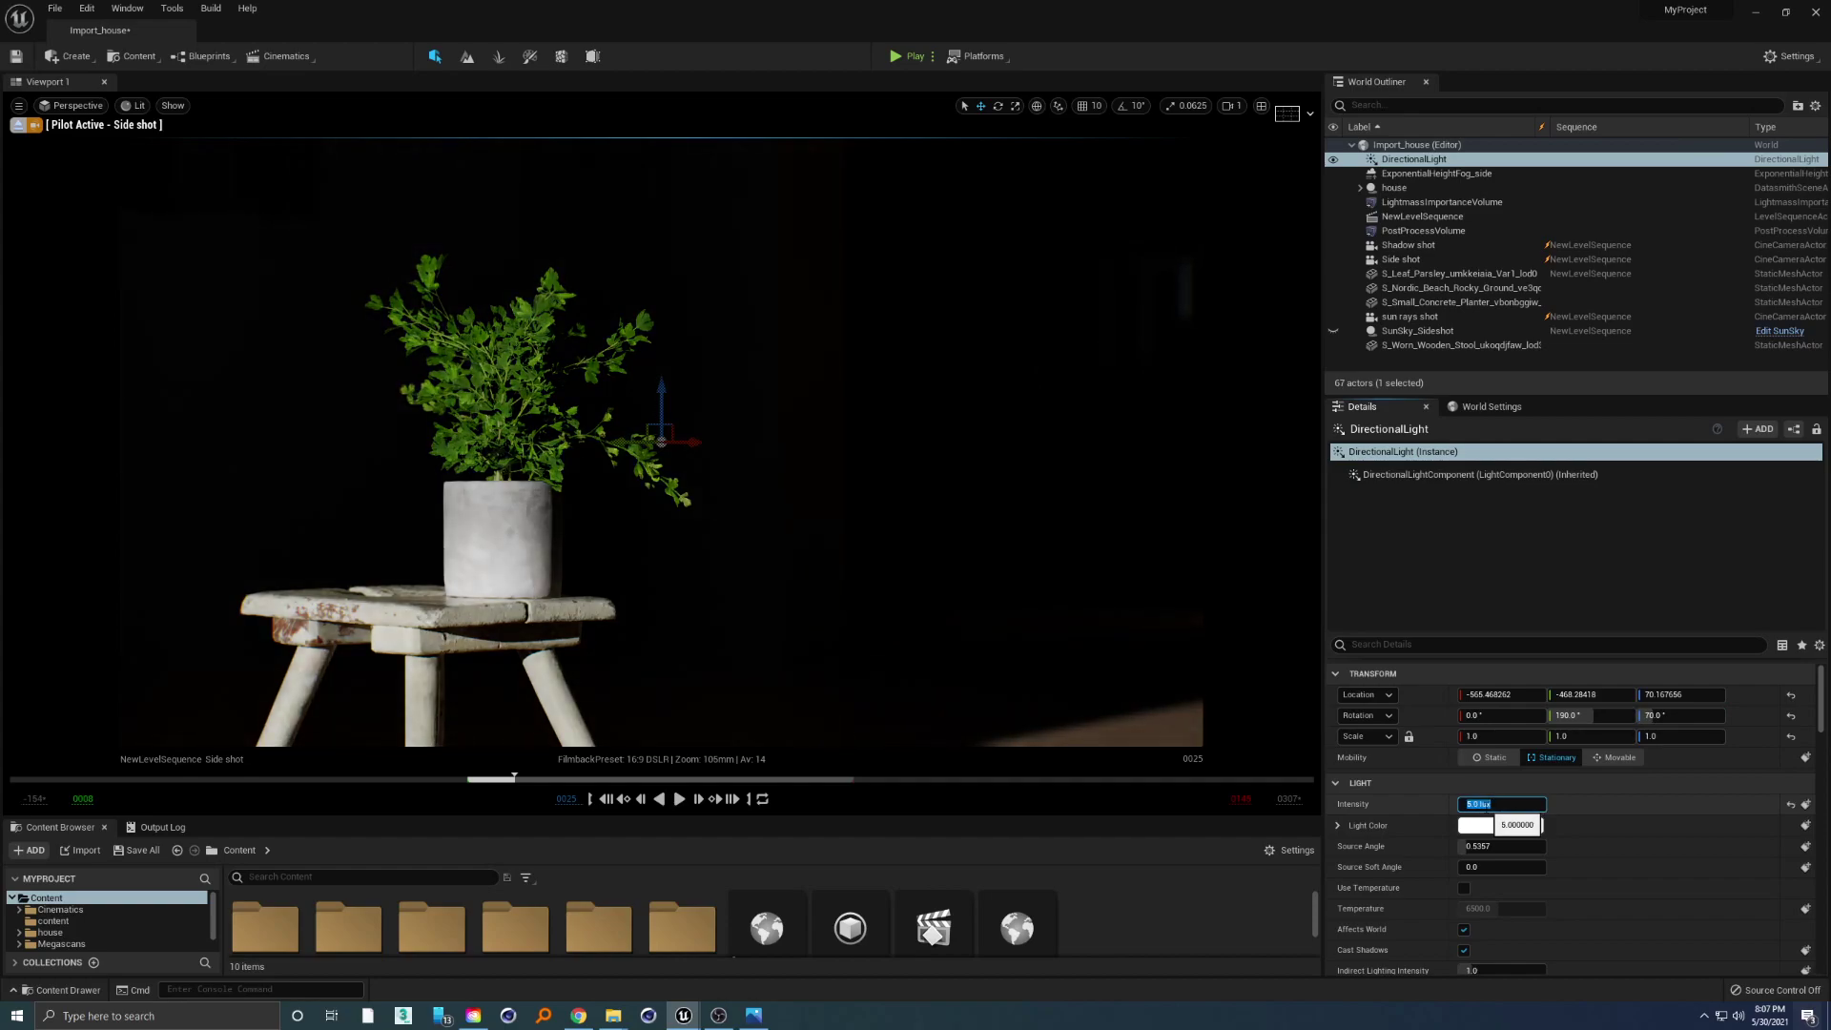
pyautogui.scroll(-2, 1560, 876)
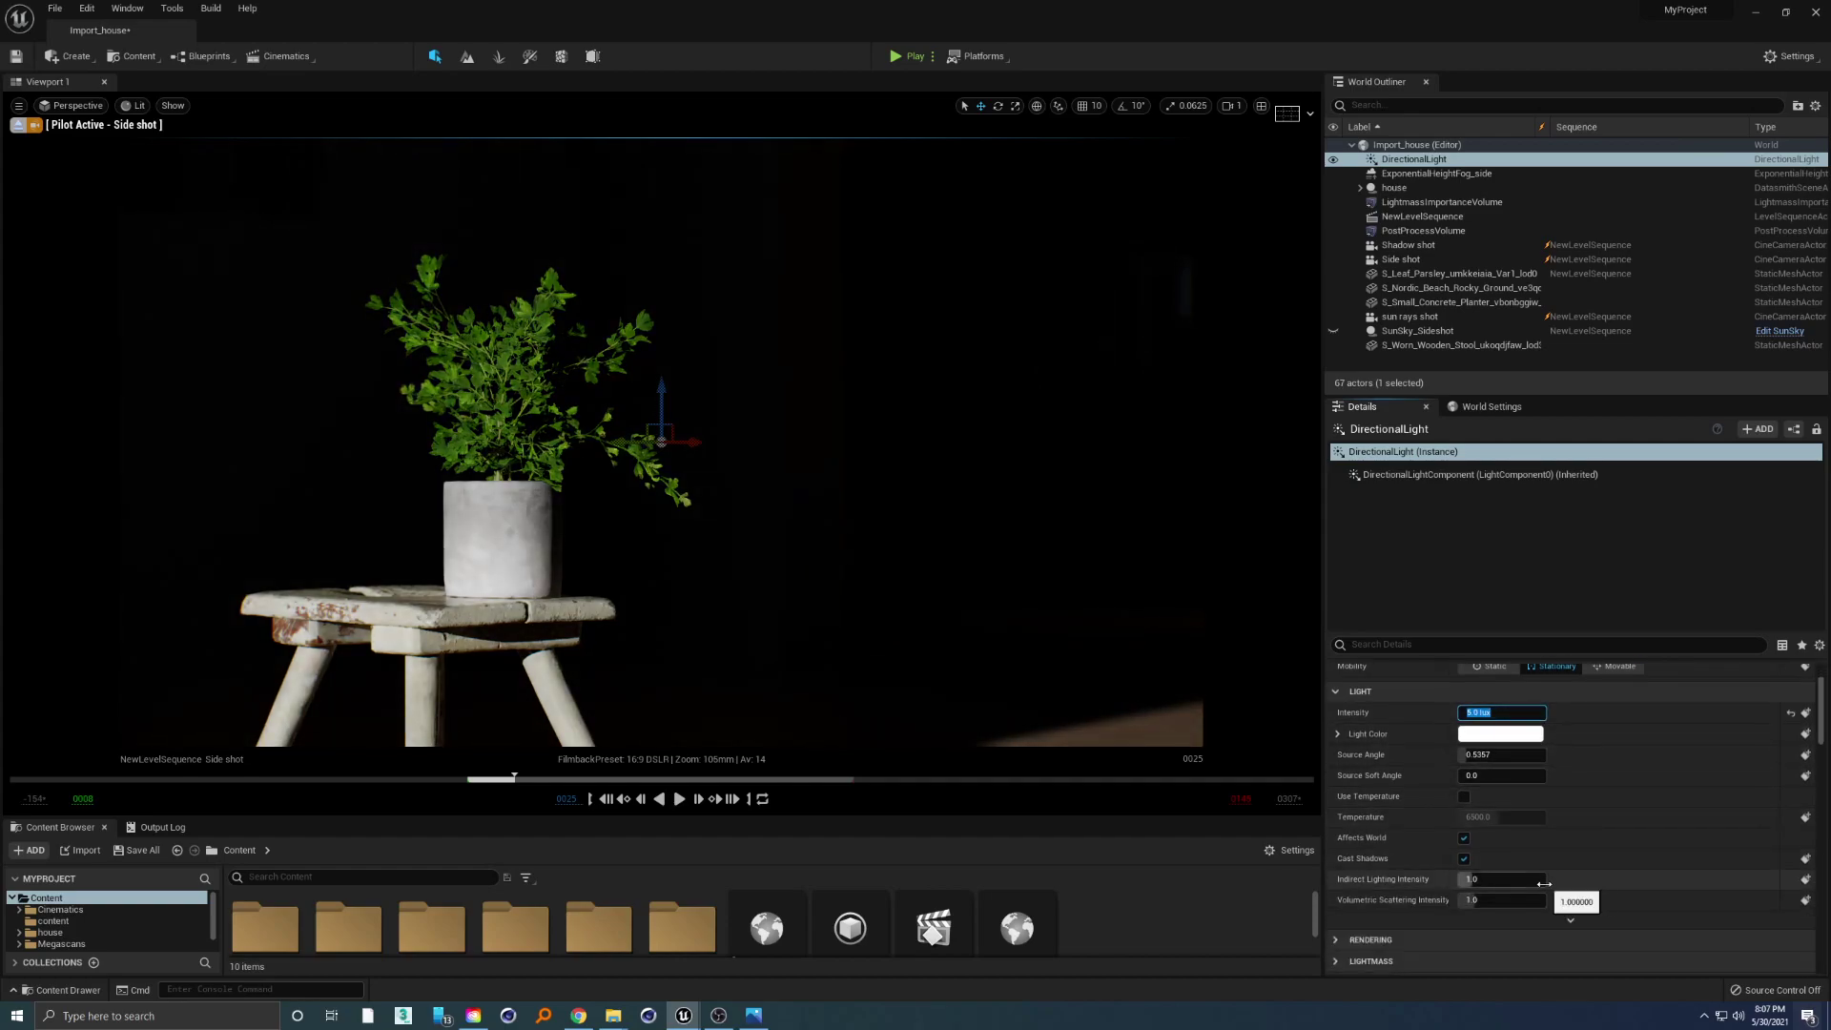
pyautogui.click(1542, 881)
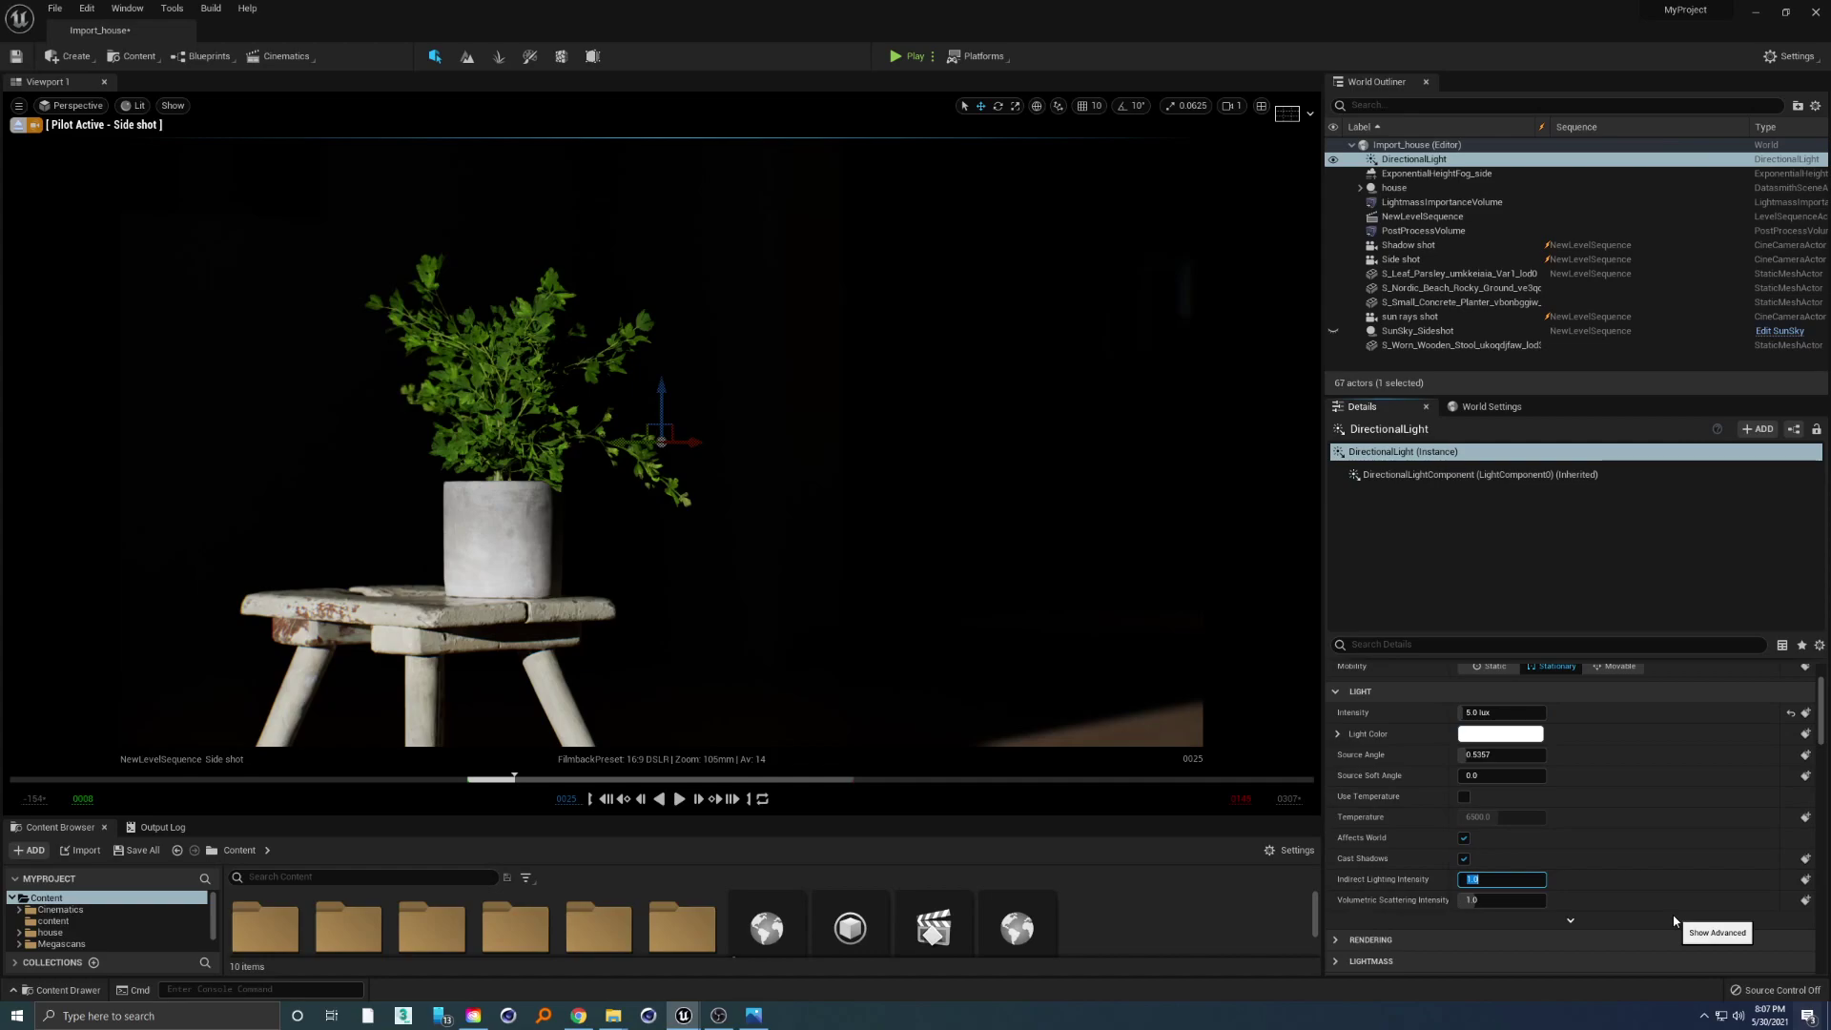
pyautogui.write('20')
pyautogui.press('Return')
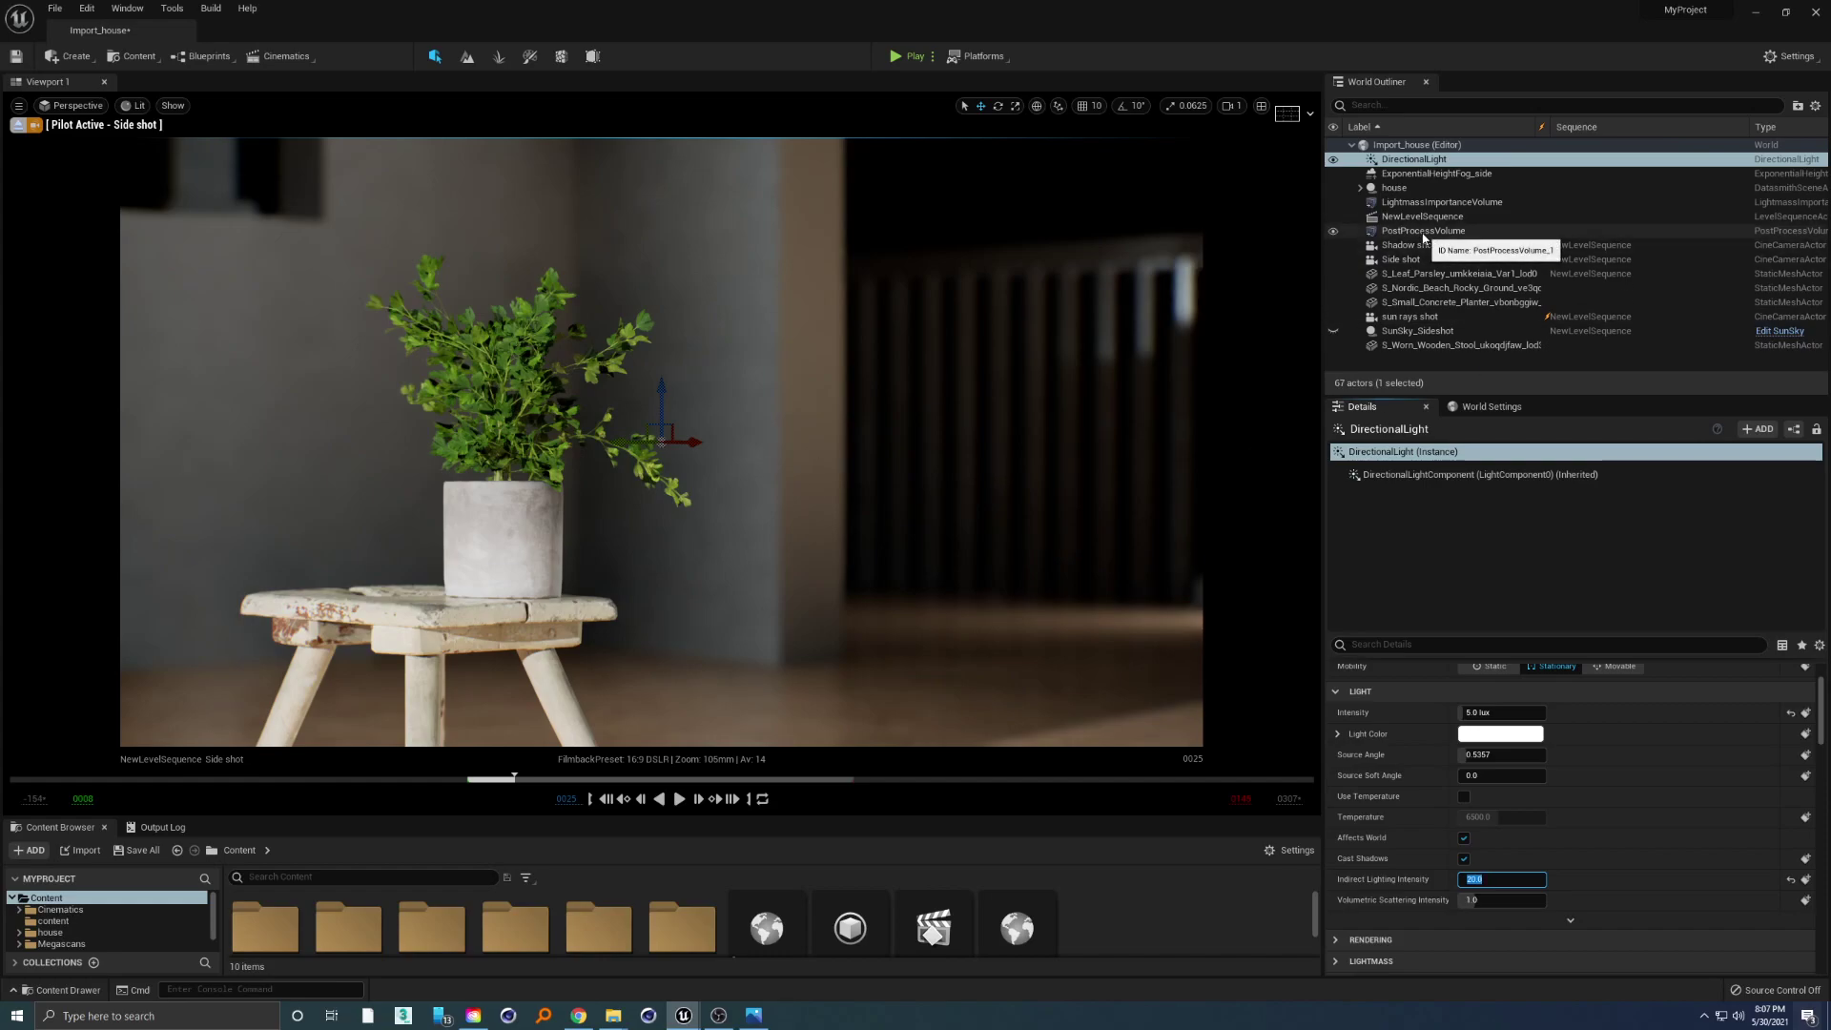
# Filter the PostProcessVolume details to 'lumen', test Final Gather Quality 0.25, then restore 16.
pyautogui.click(1424, 232)
pyautogui.click(1353, 645)
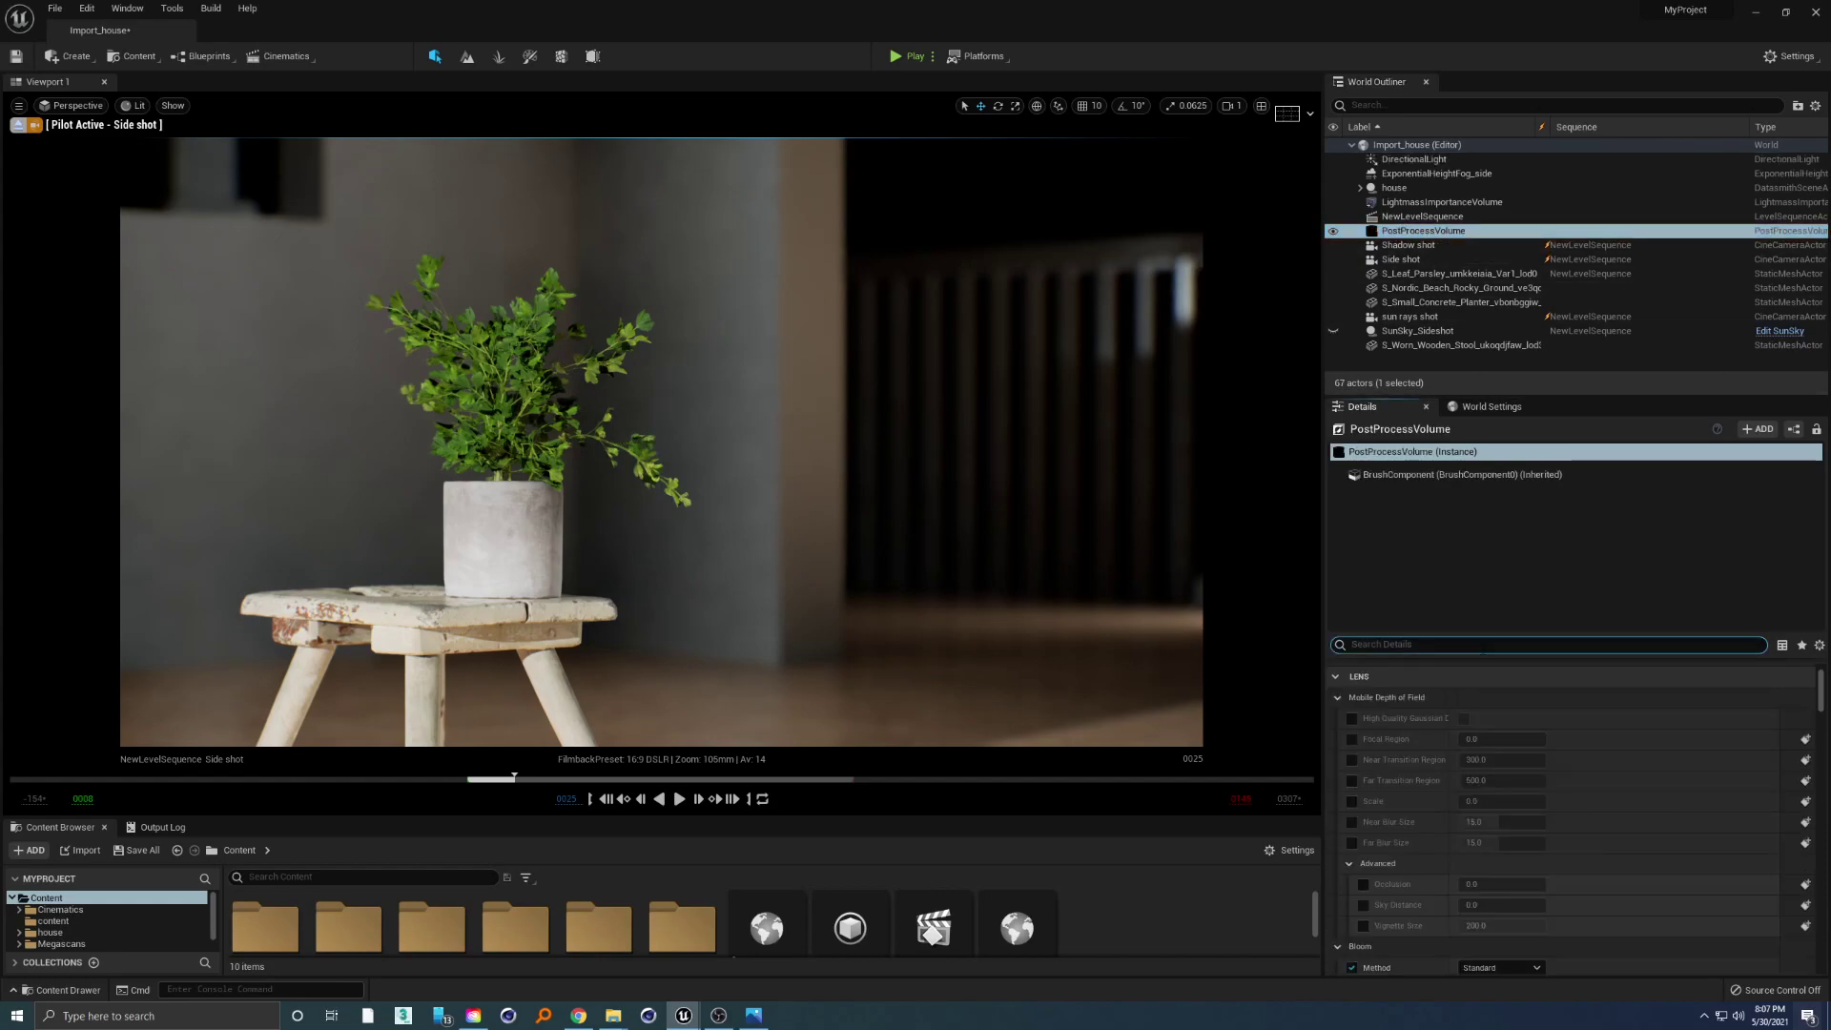
pyautogui.write('lumen')
pyautogui.click(1502, 738)
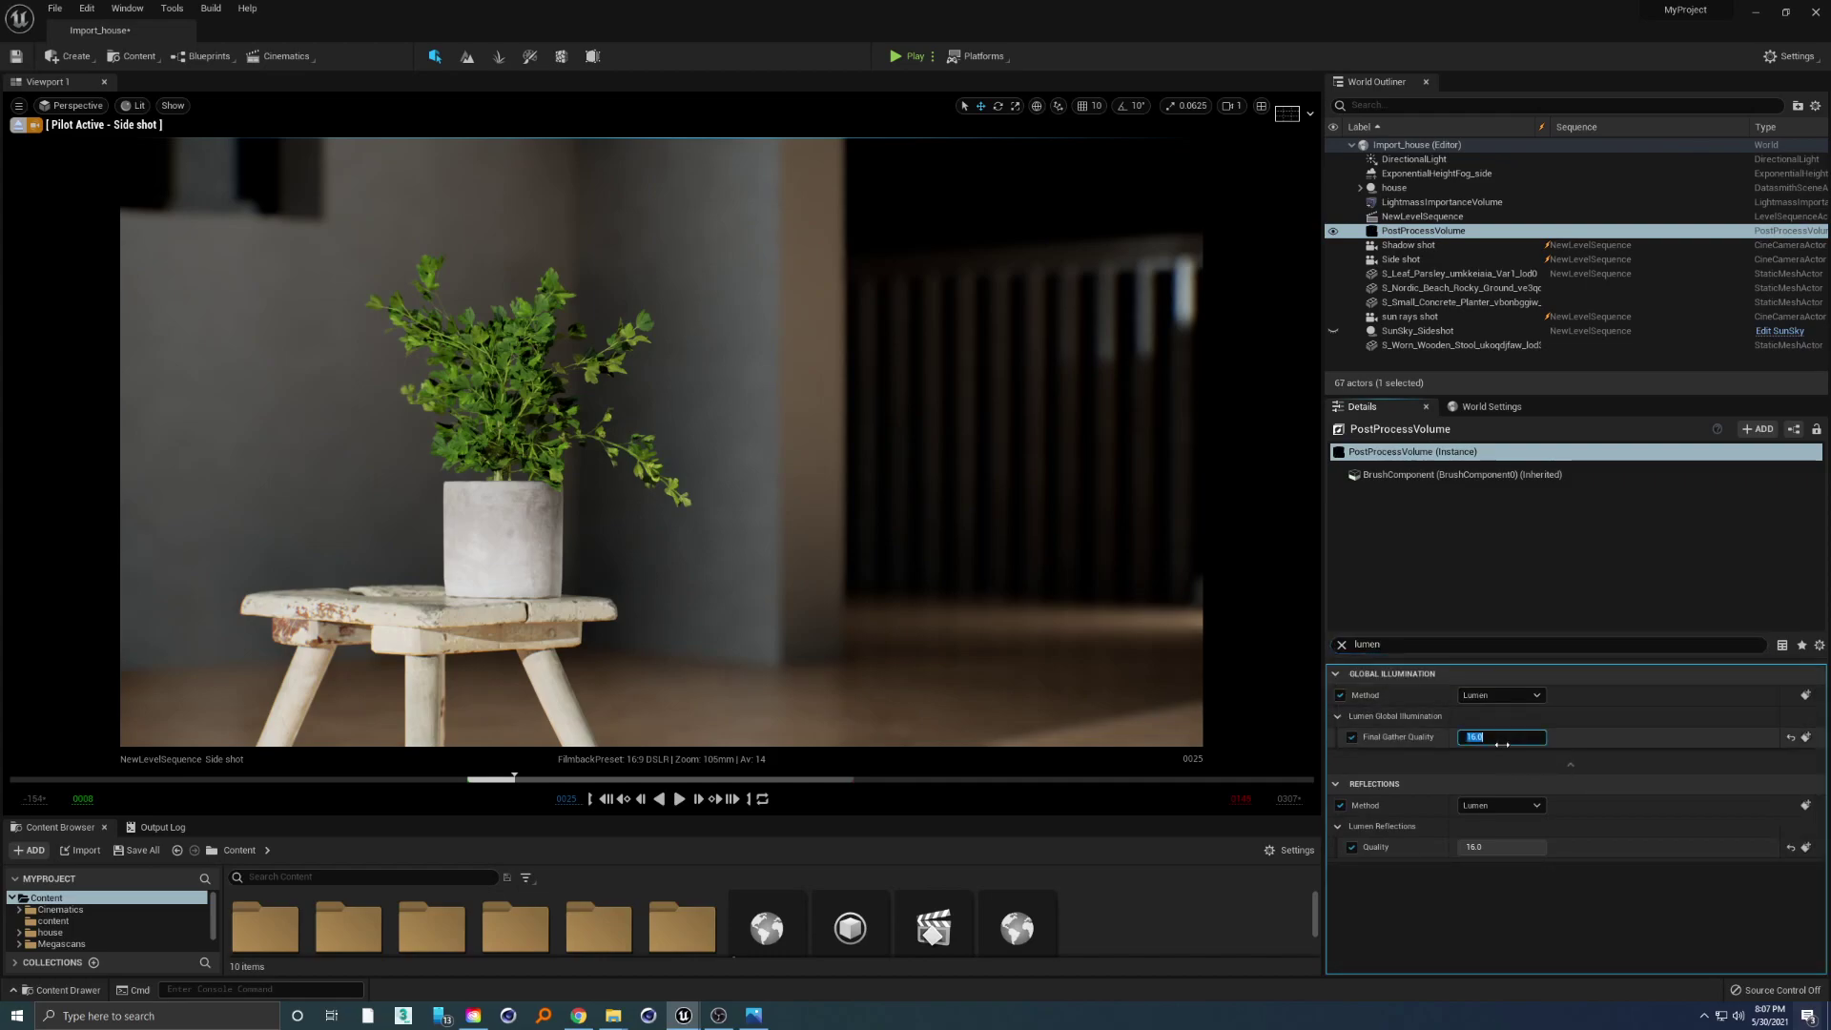
pyautogui.write('0.25')
pyautogui.press('Return')
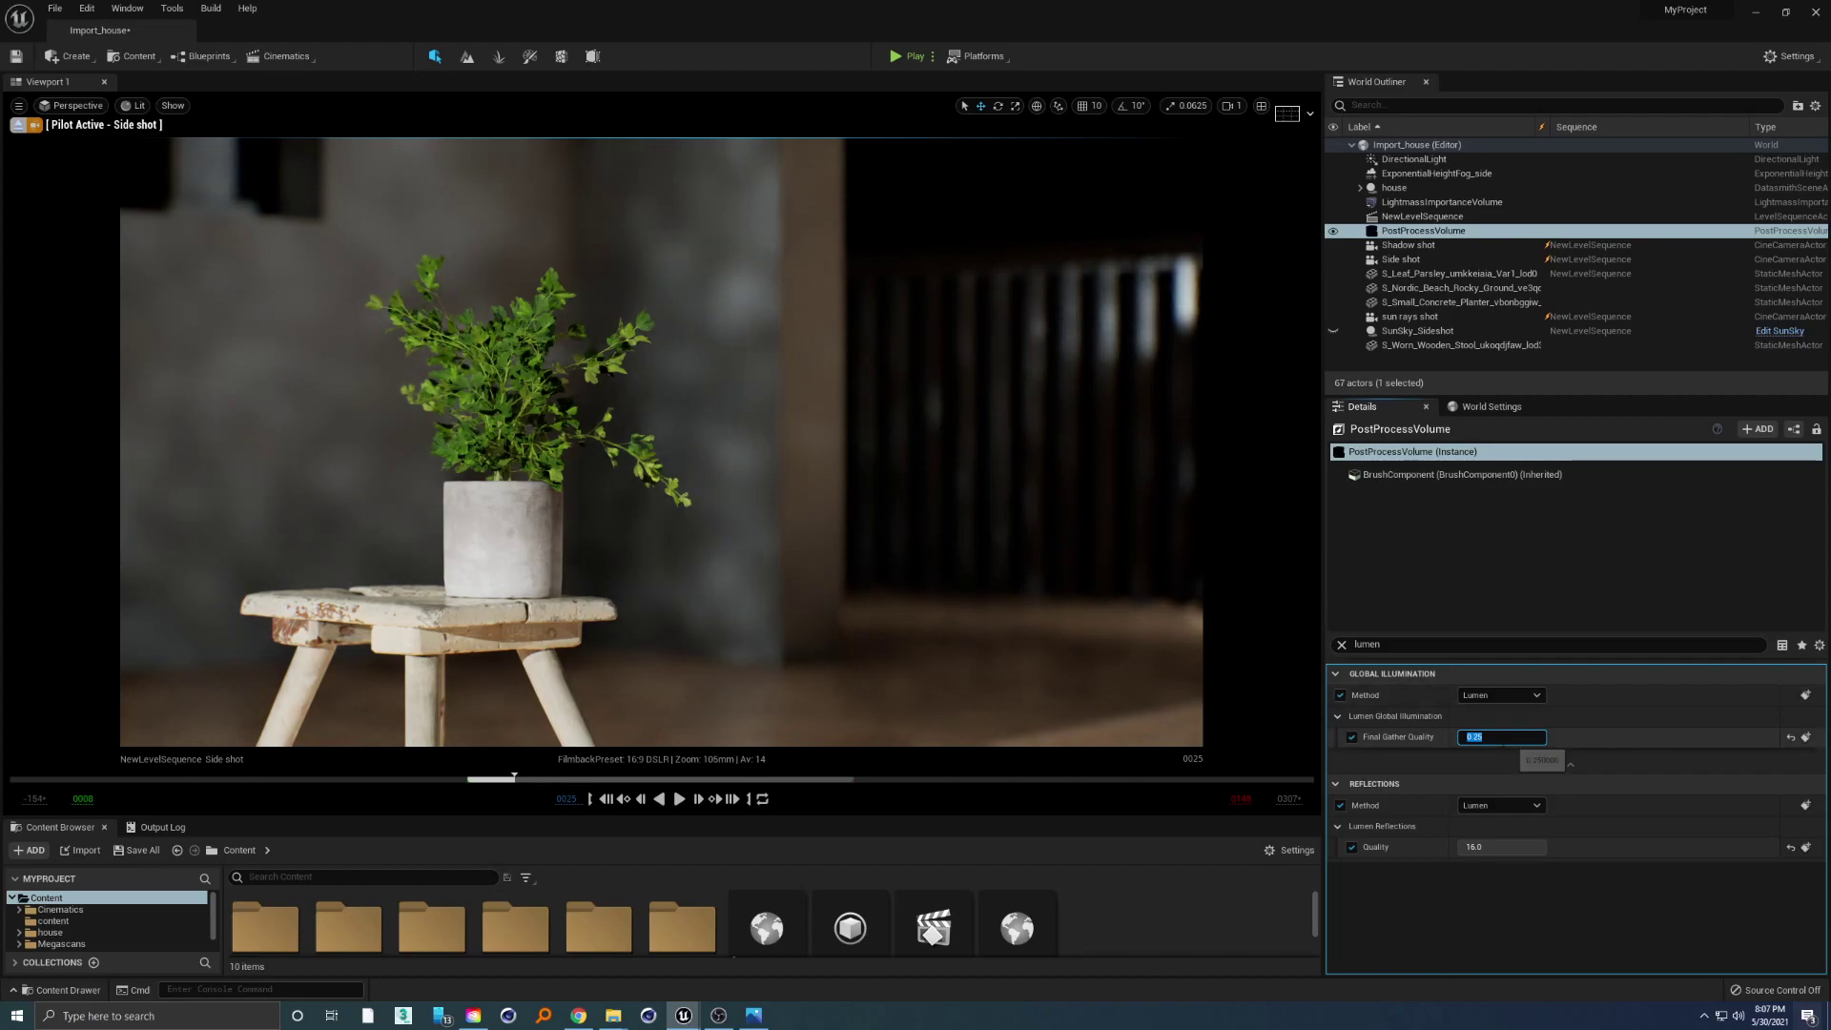
pyautogui.write('16')
pyautogui.press('Return')
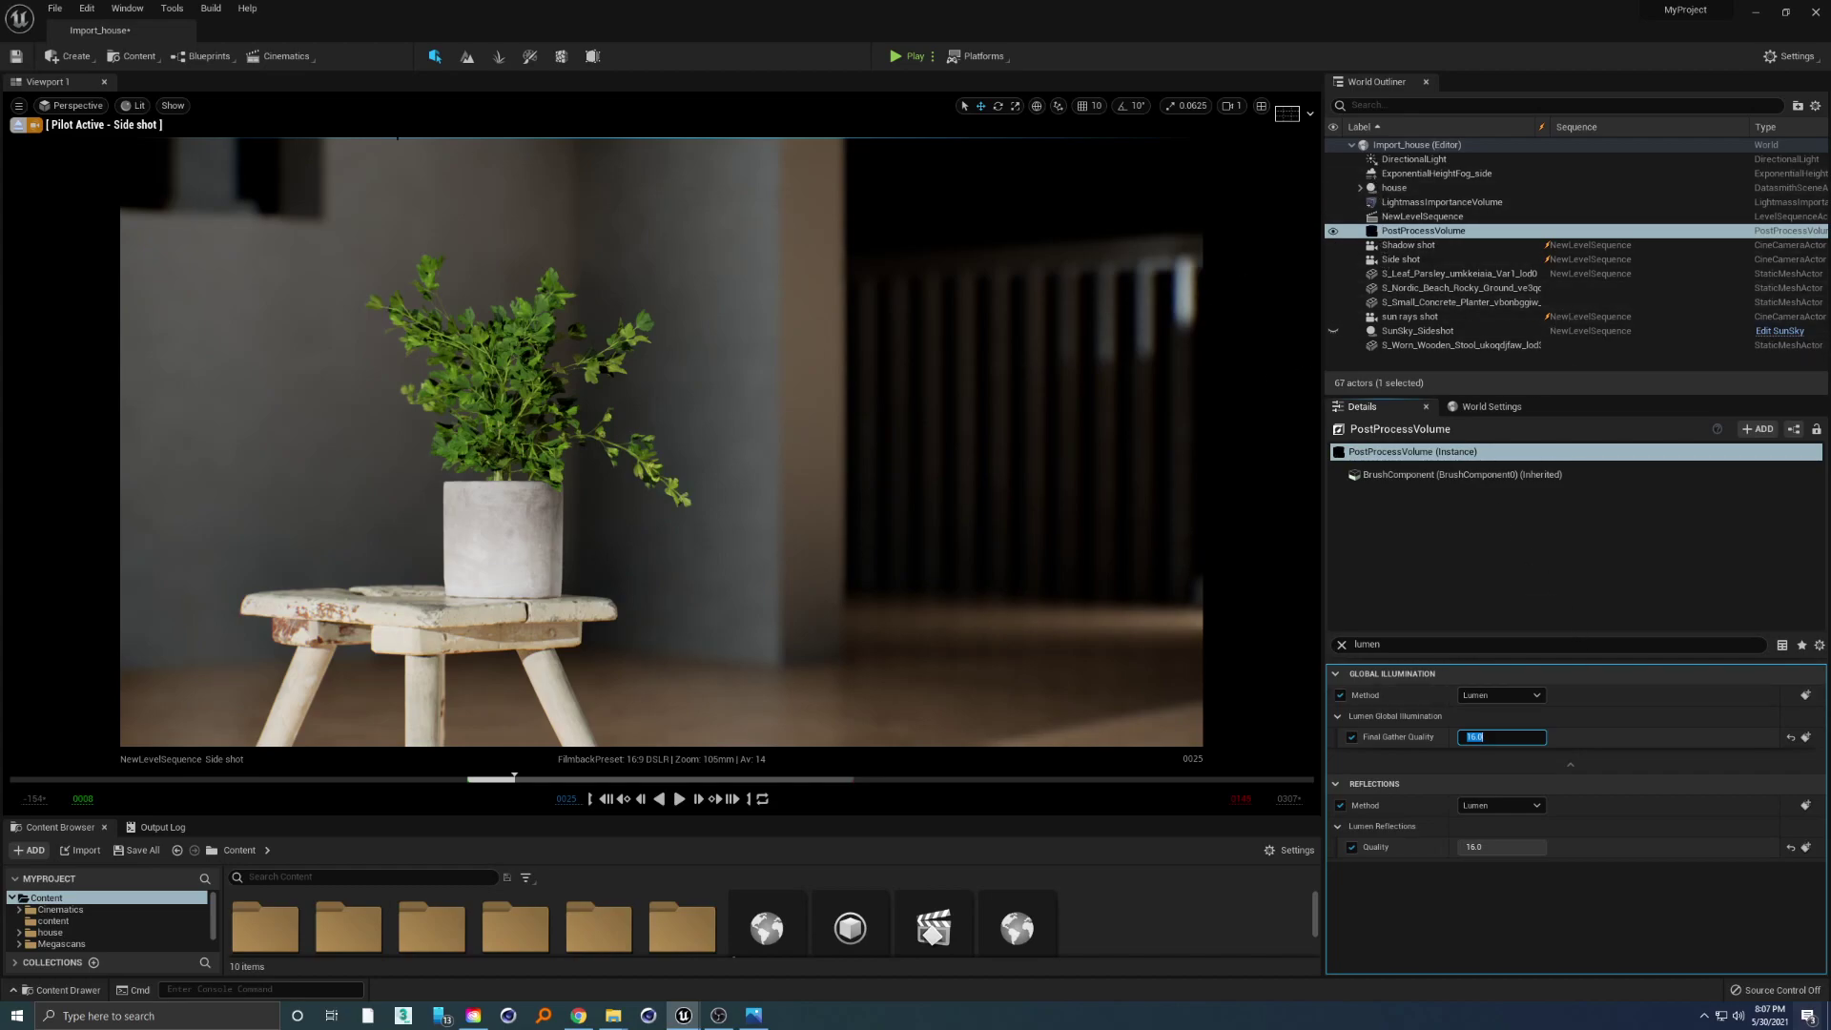
# Place a Sky Light in the level and tick Real Time Capture in its Light section.
pyautogui.click(69, 57)
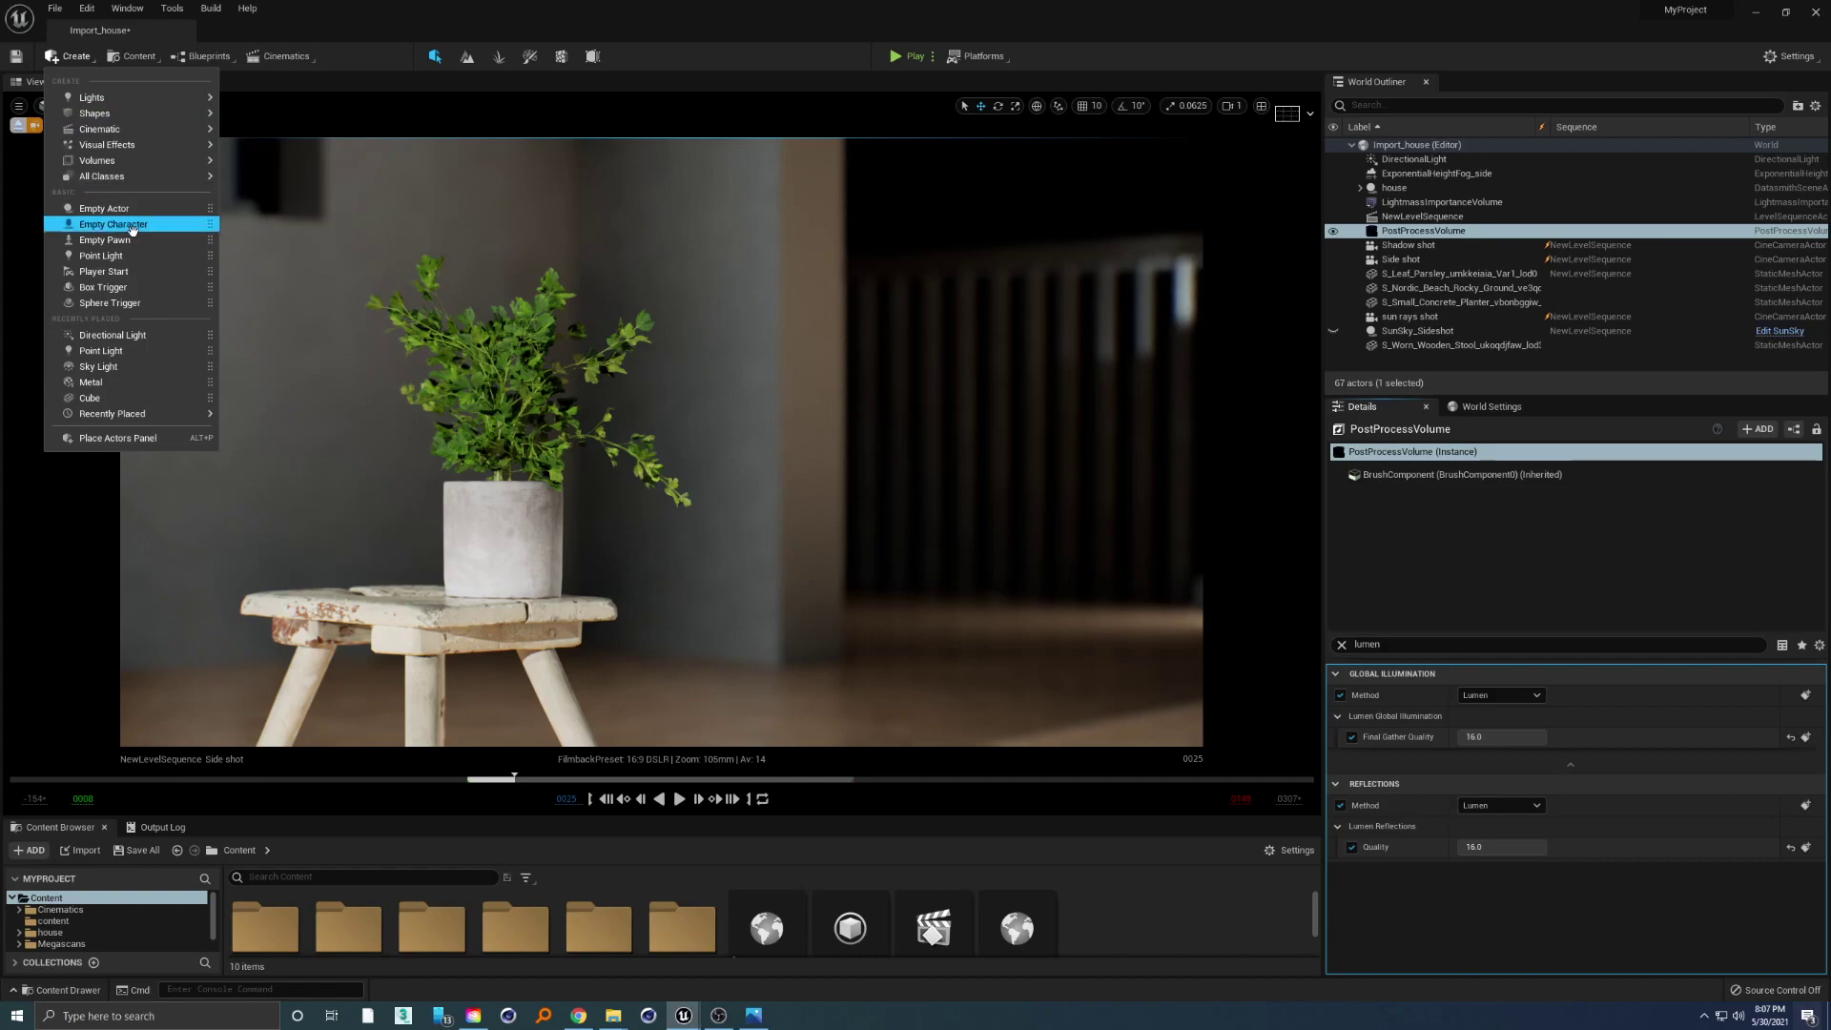
pyautogui.moveTo(126, 96)
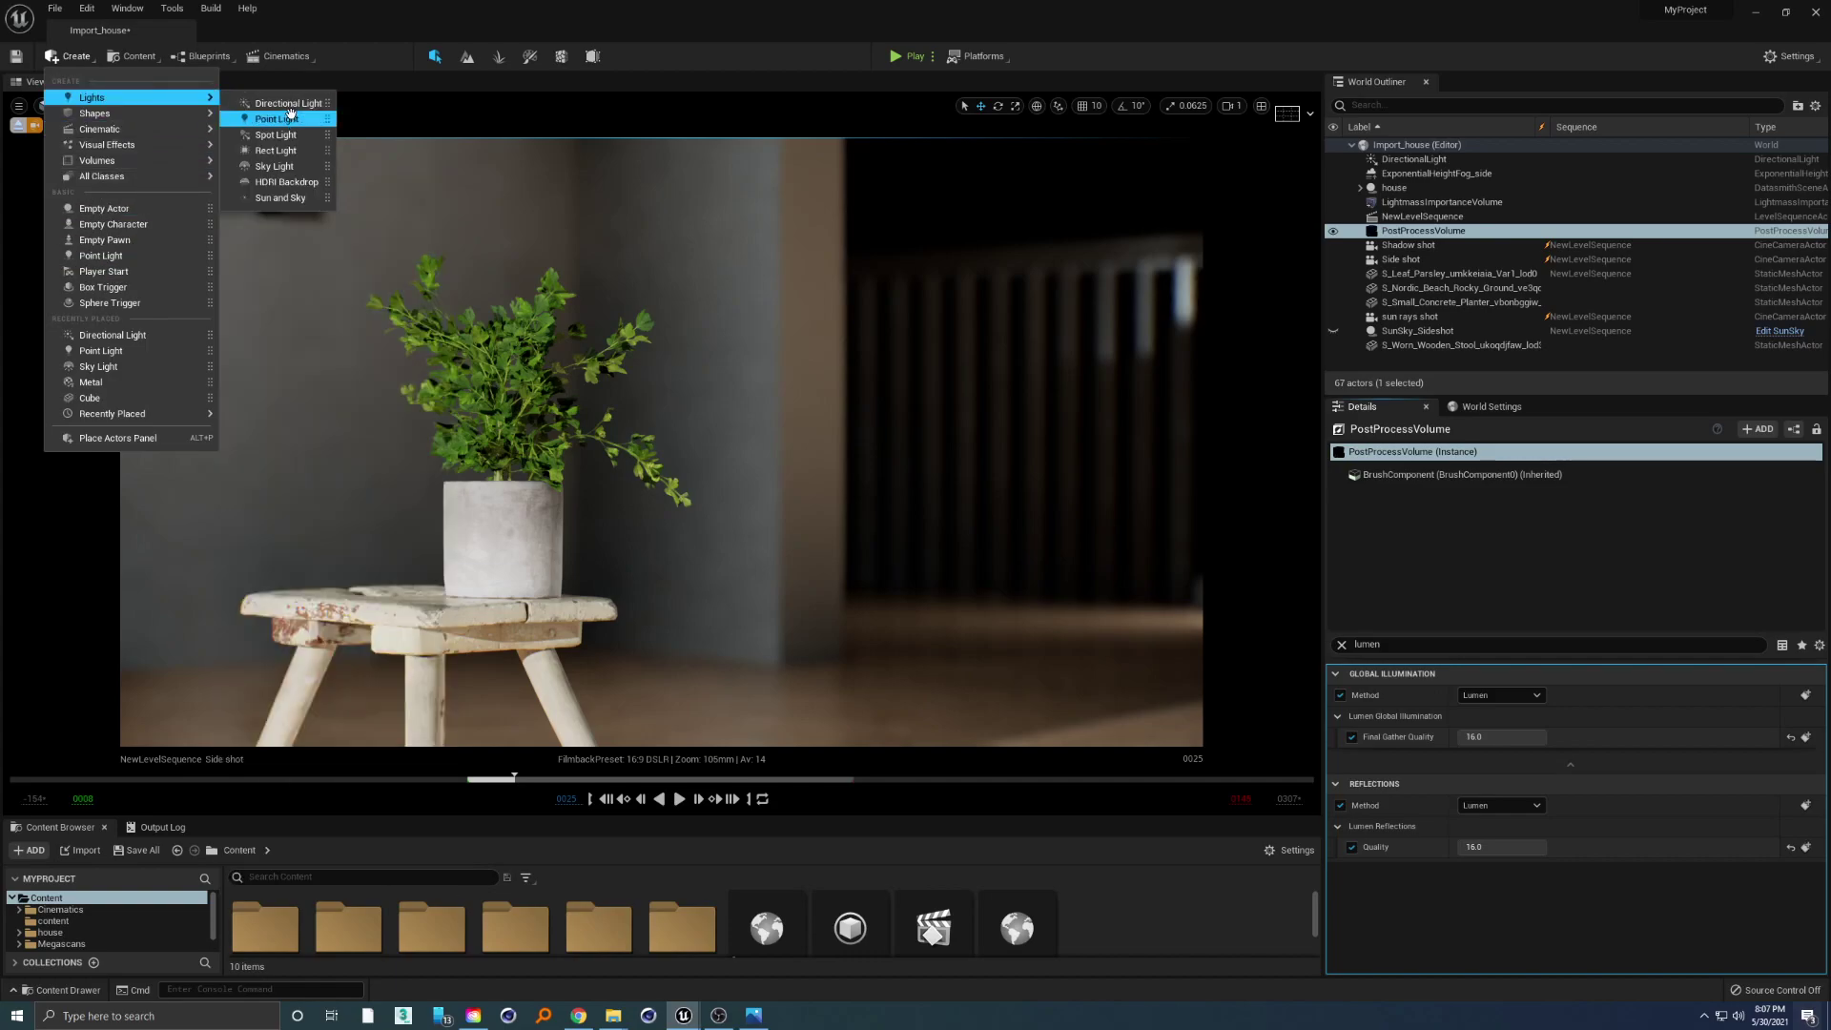
pyautogui.click(283, 167)
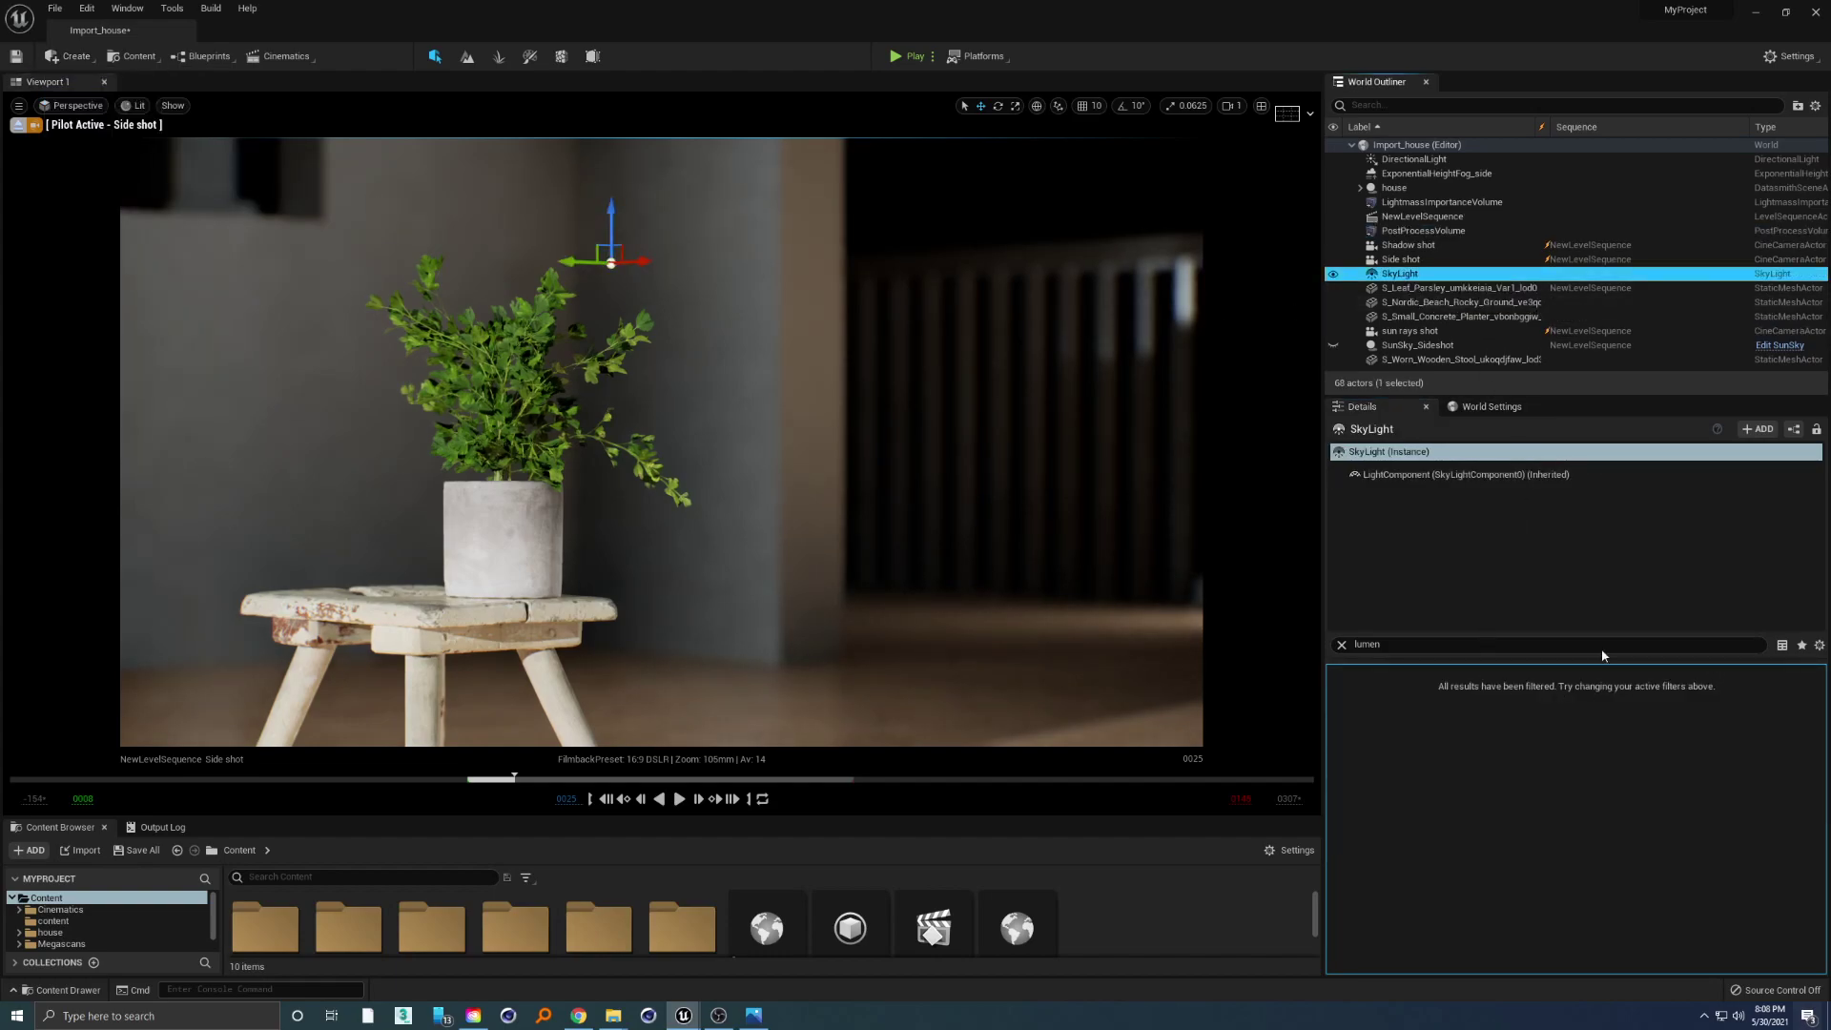
pyautogui.click(1341, 644)
pyautogui.click(1369, 673)
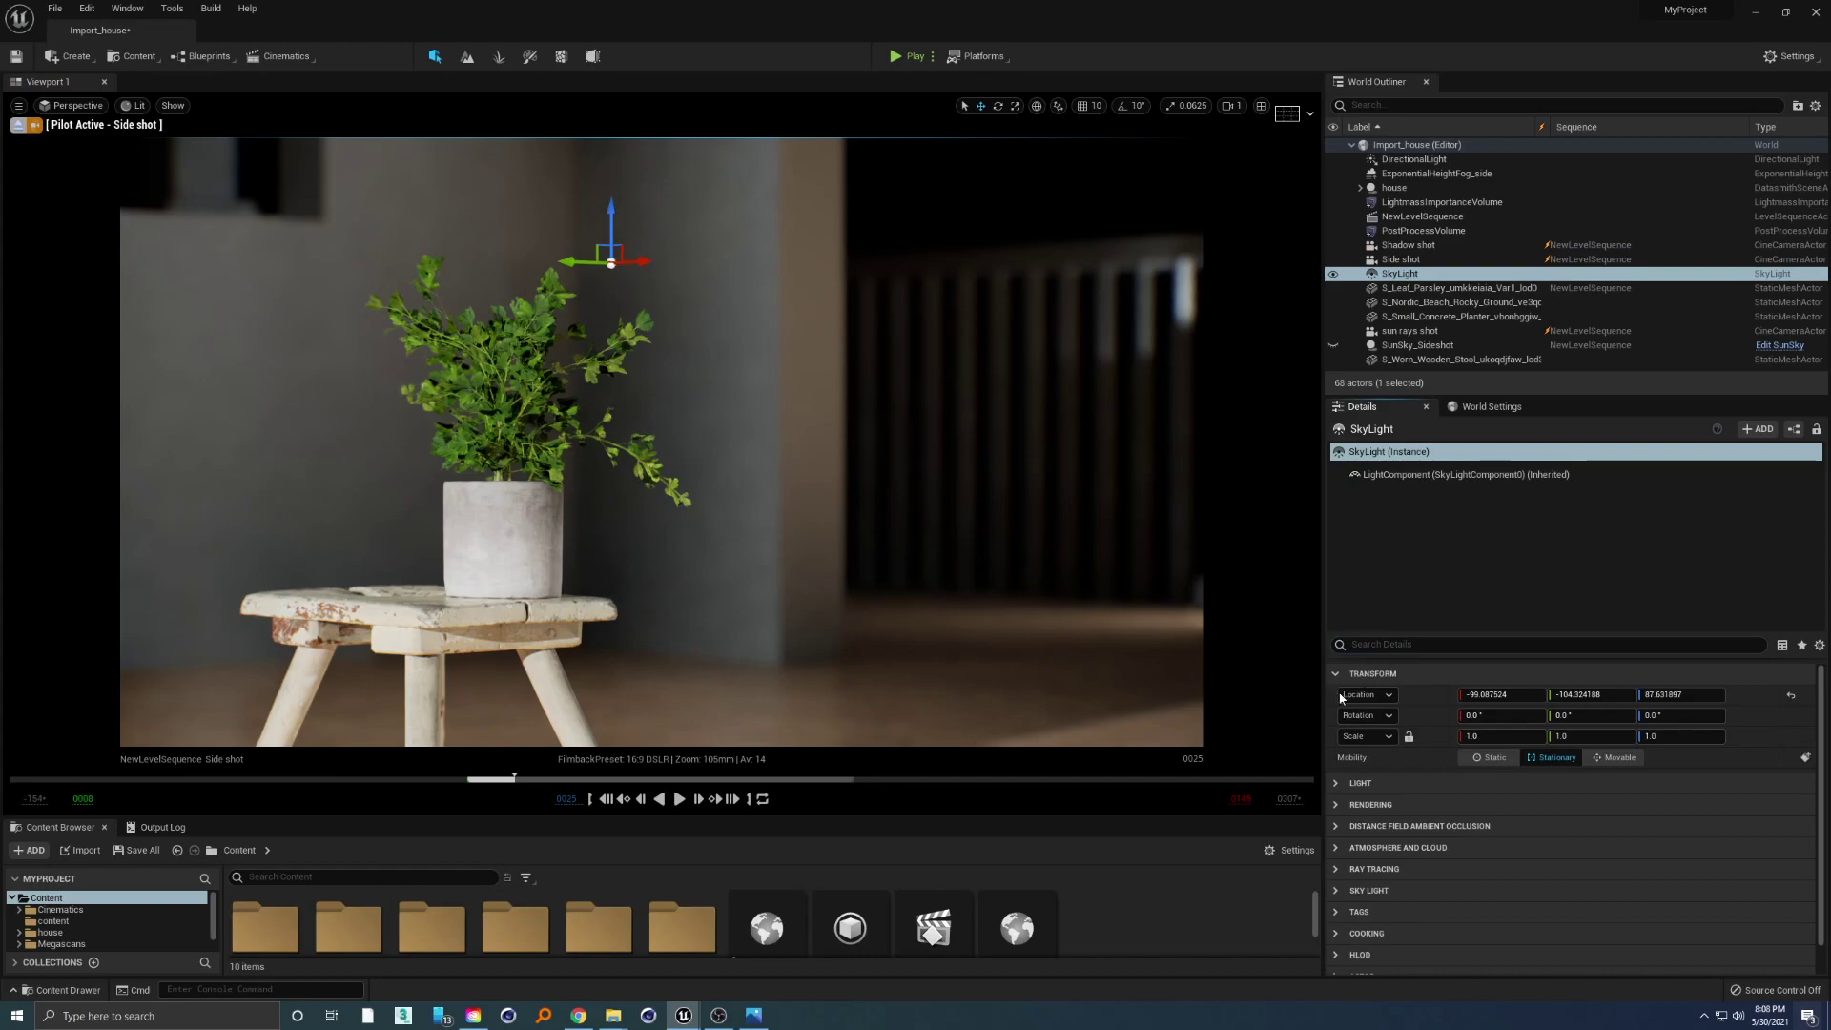
pyautogui.click(1339, 791)
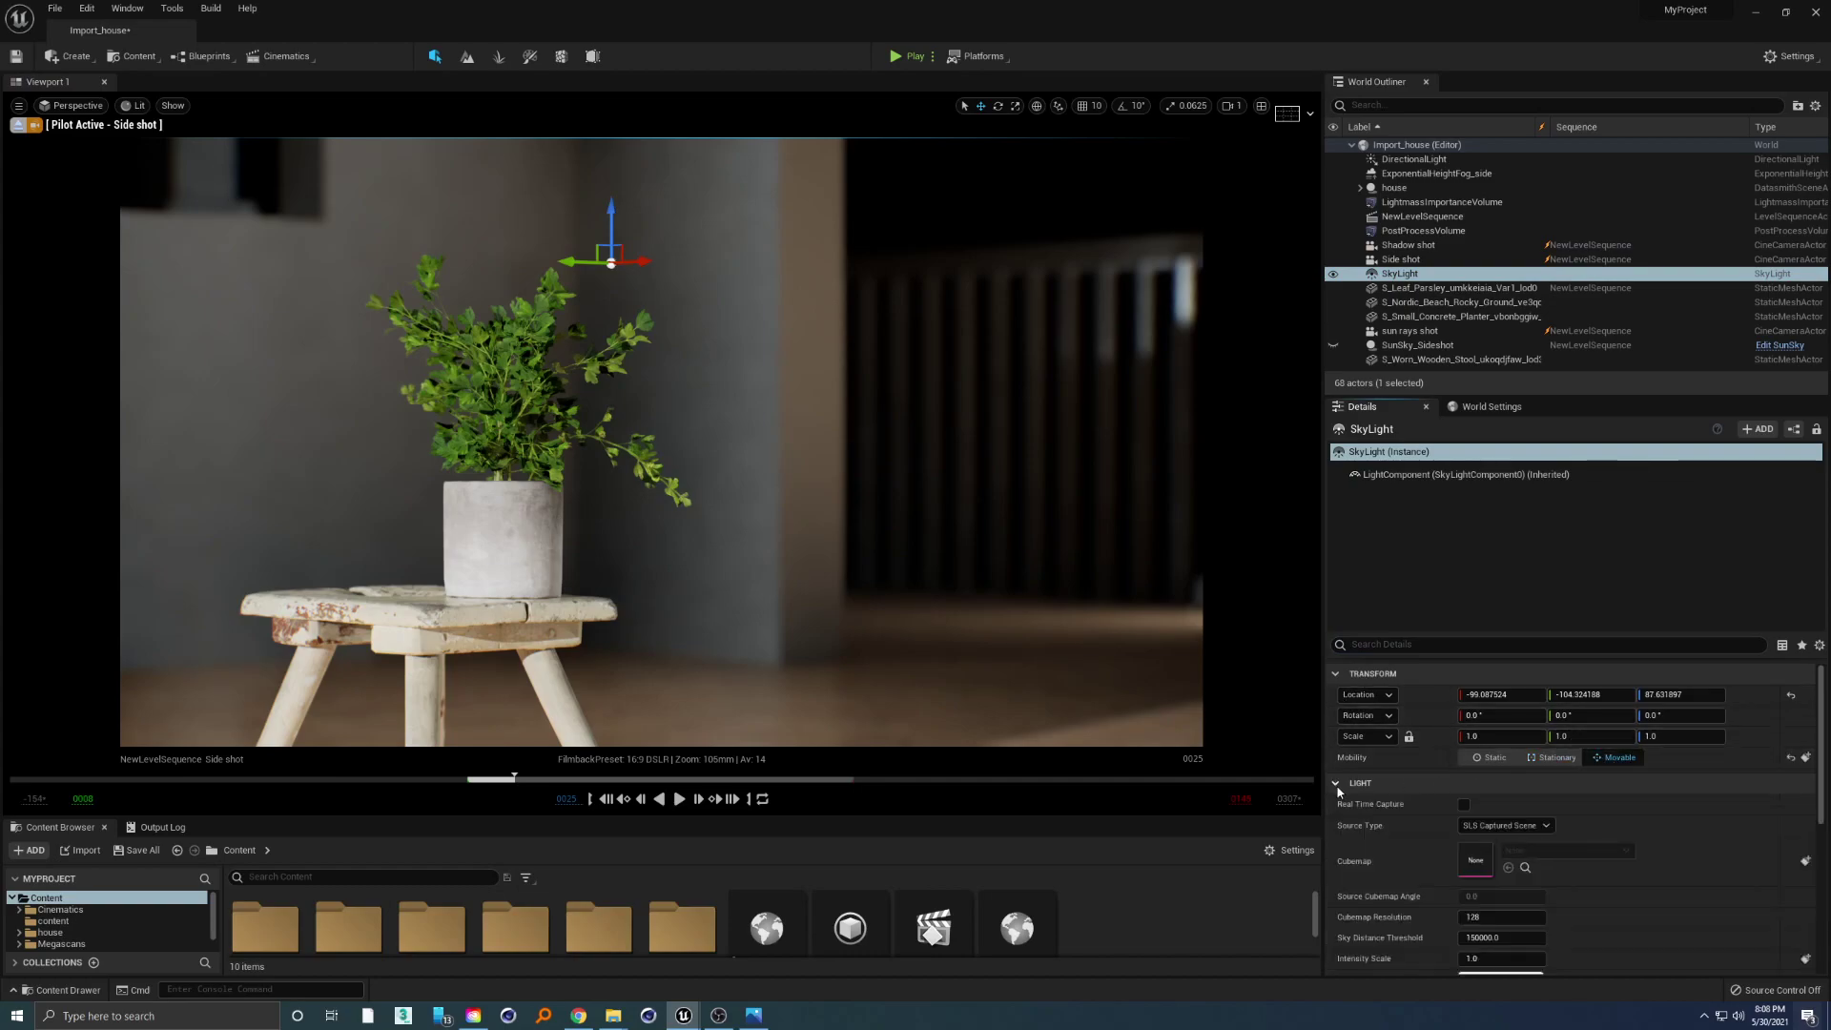
pyautogui.click(1465, 805)
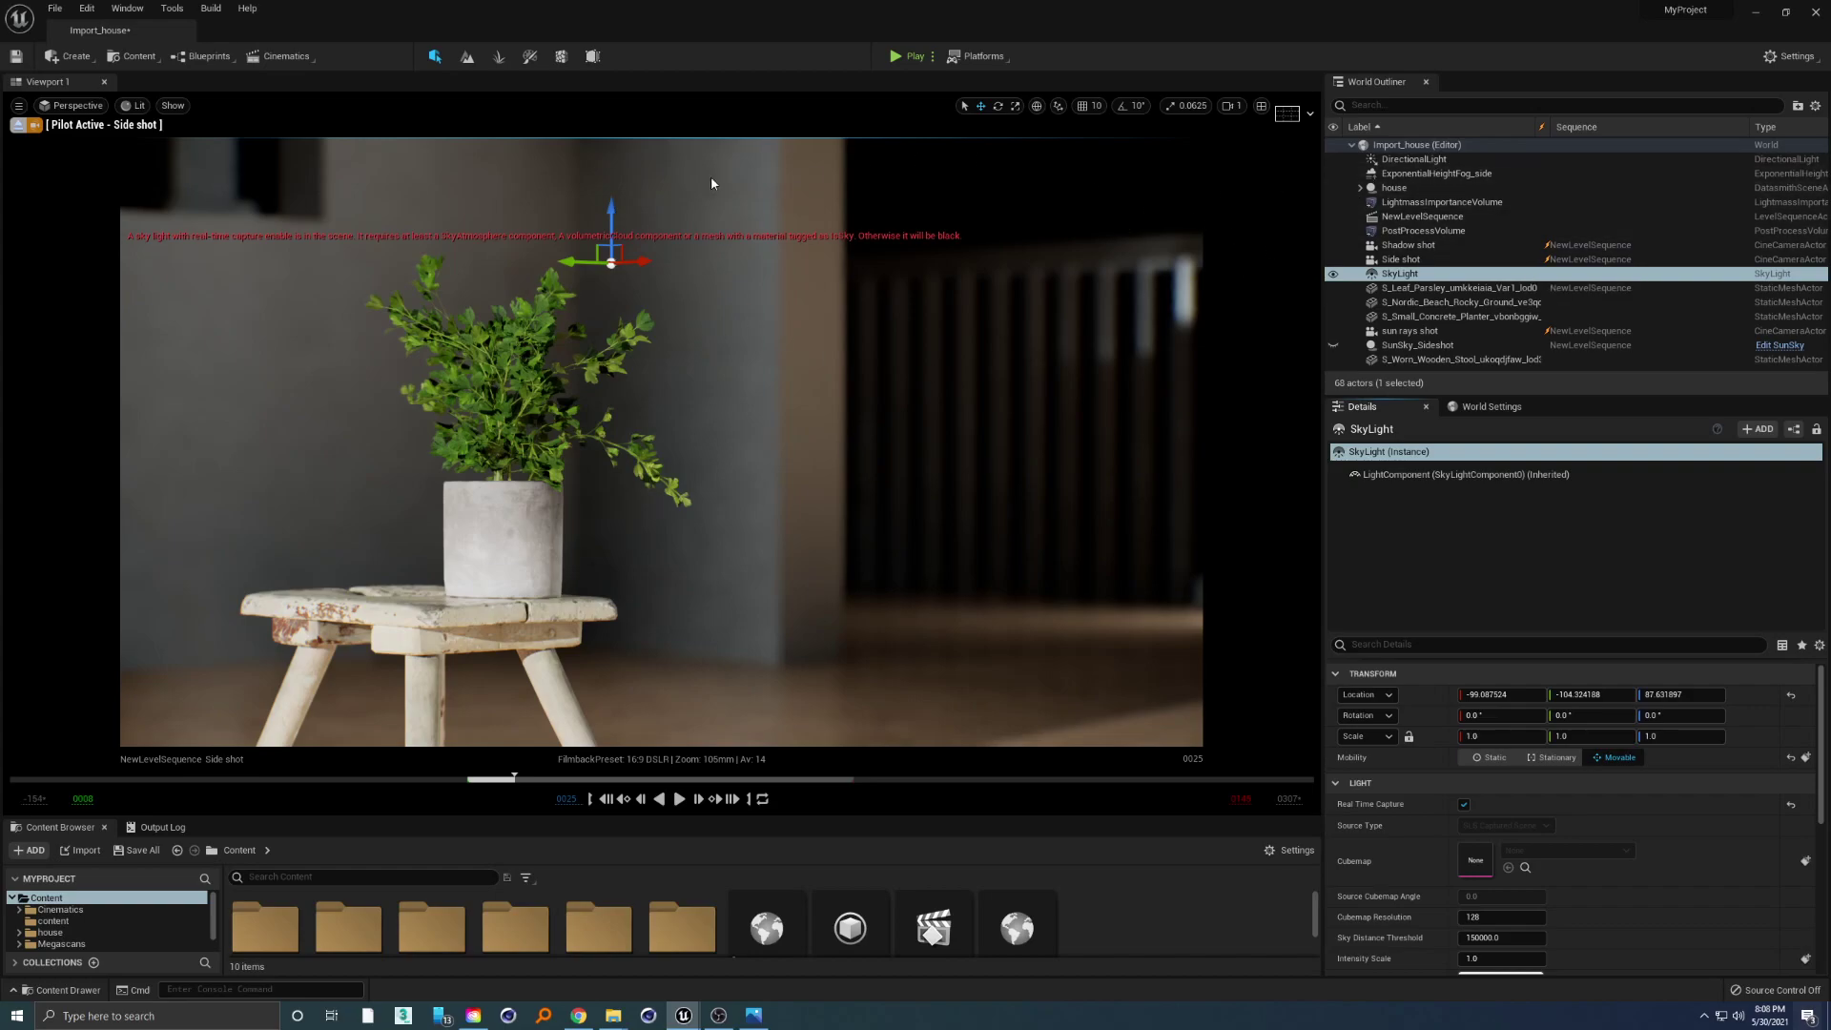
# Delete both the Directional Light and the Sky Light from the level.
pyautogui.keyDown('ctrl'); pyautogui.click(1414, 160); pyautogui.keyUp('ctrl')
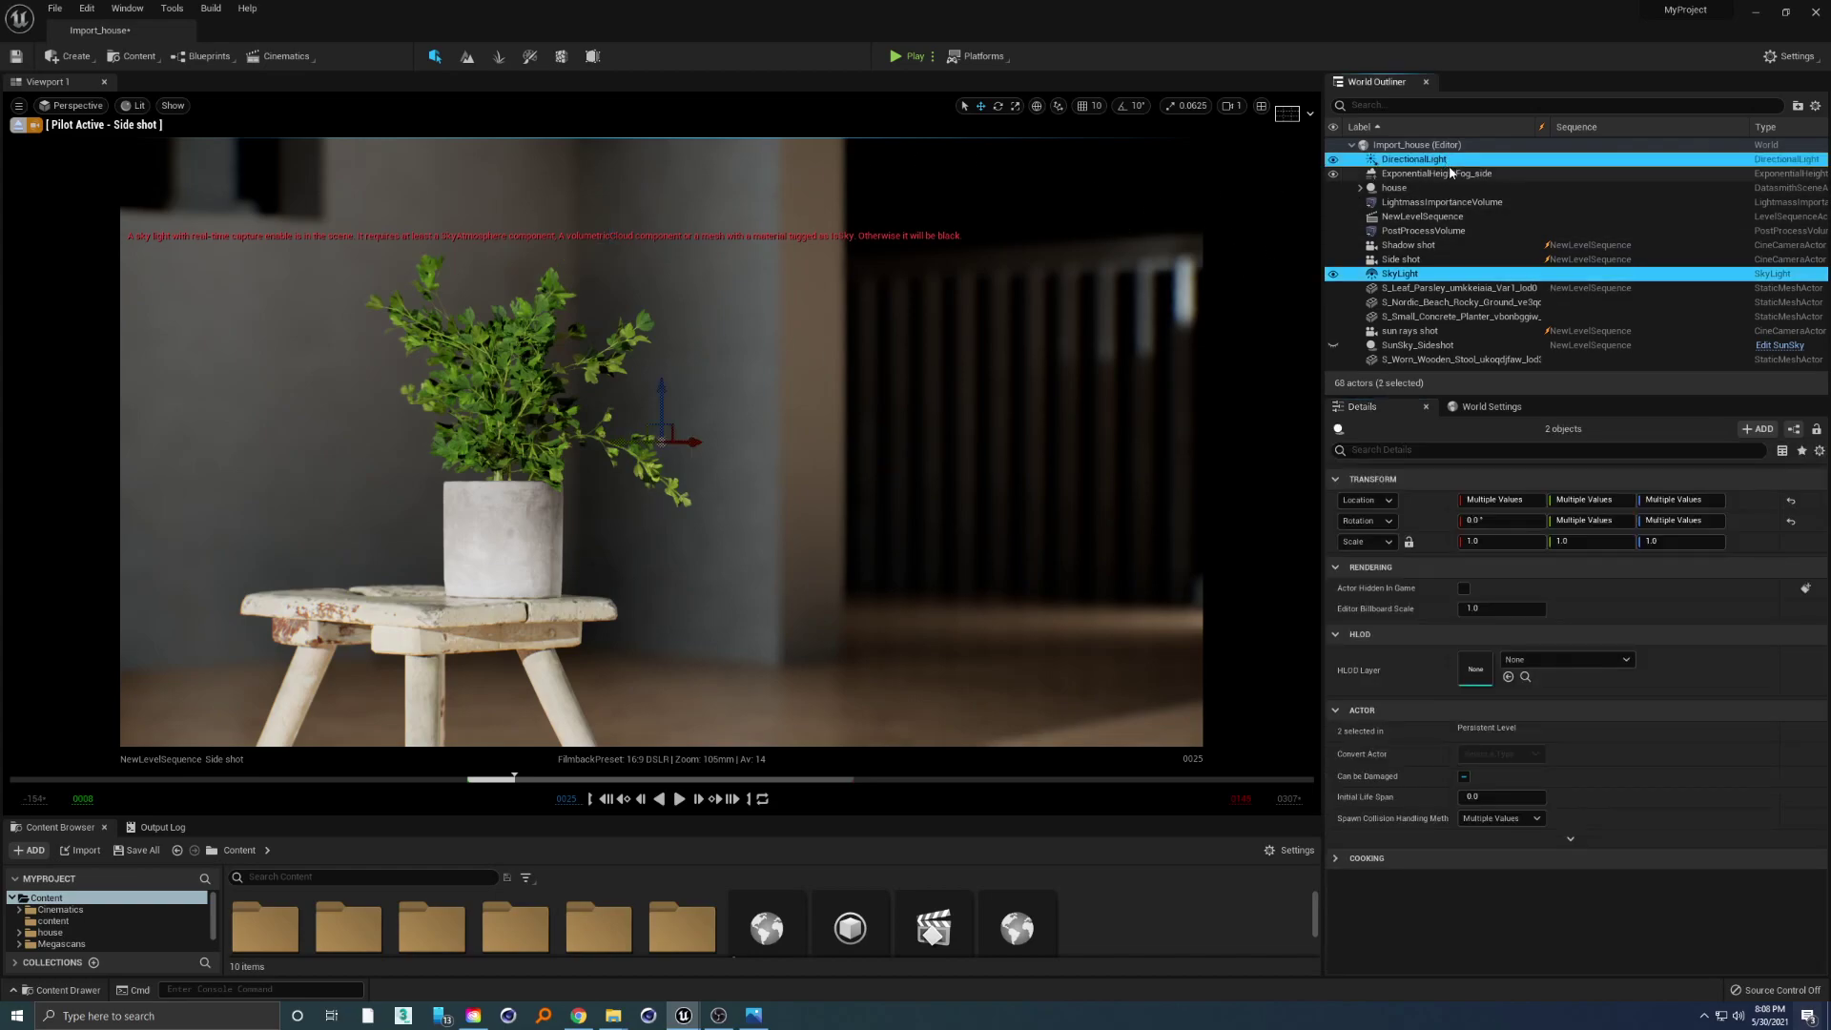
pyautogui.press('Delete')
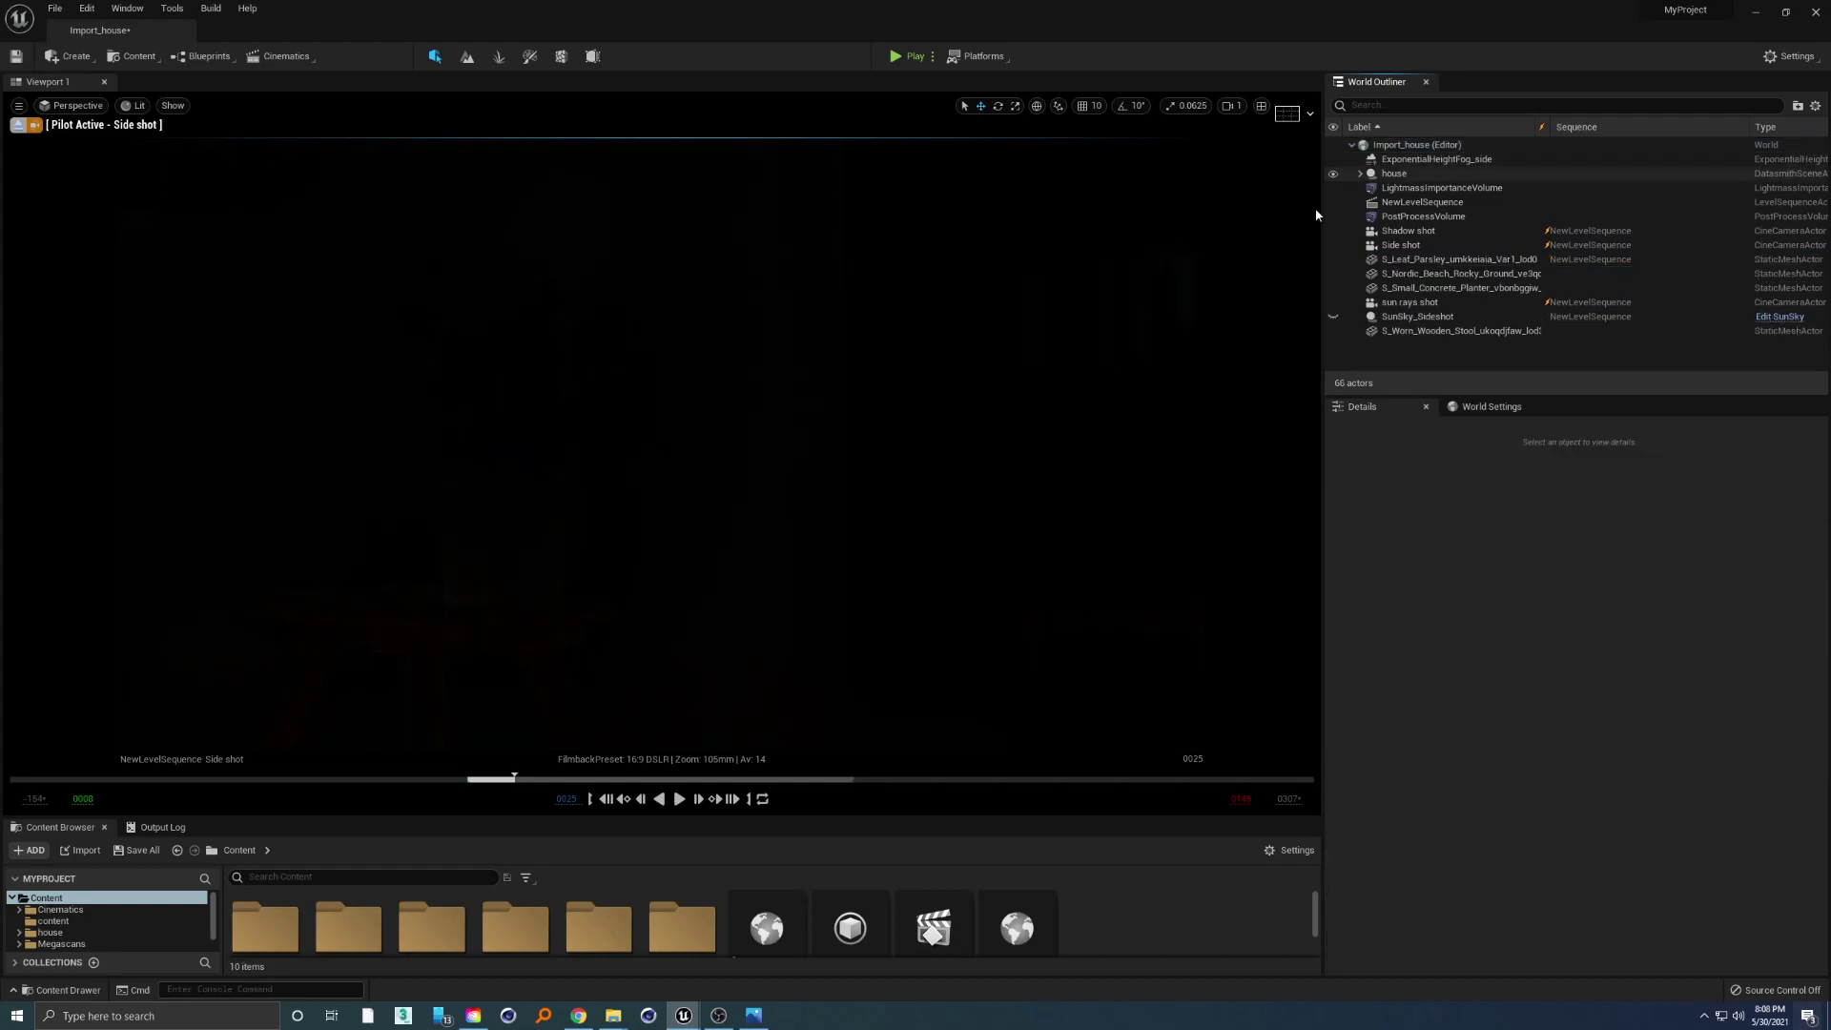
pyautogui.click(75, 58)
pyautogui.moveTo(73, 95)
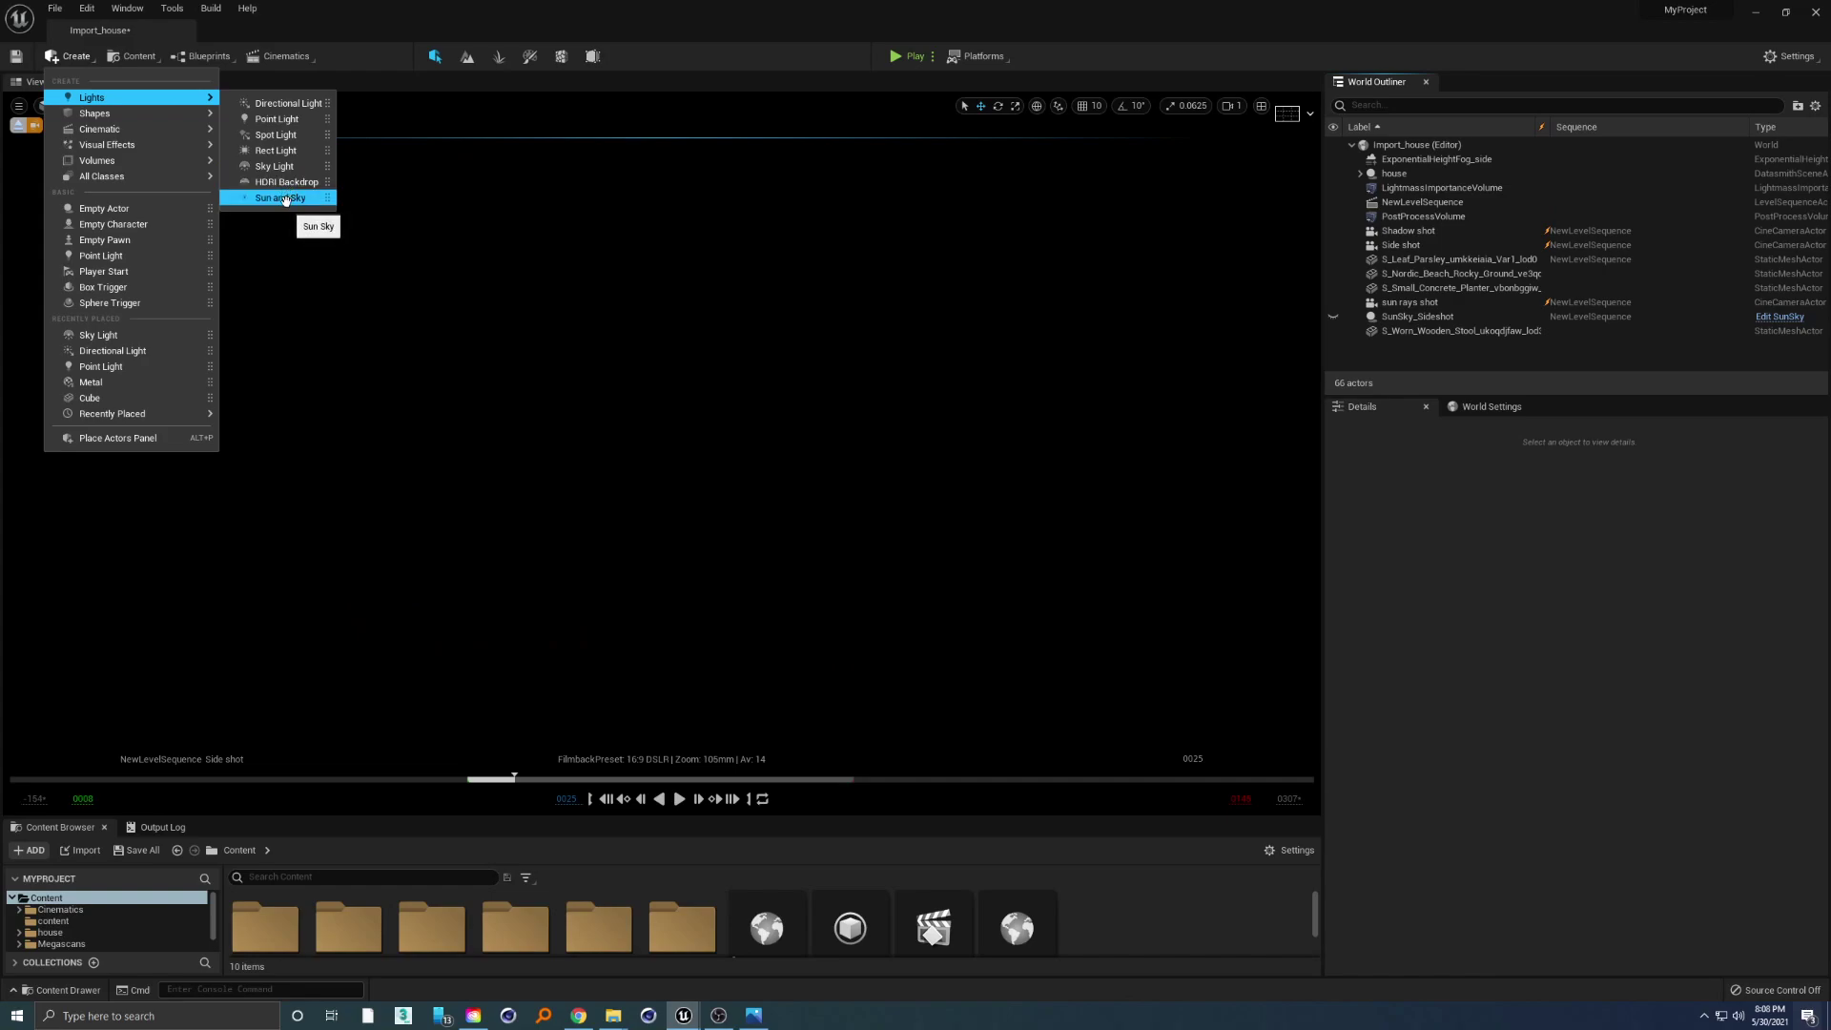
# Search the Plugins list for 'sun' to find the Sun Position Calculator.
pyautogui.click(86, 8)
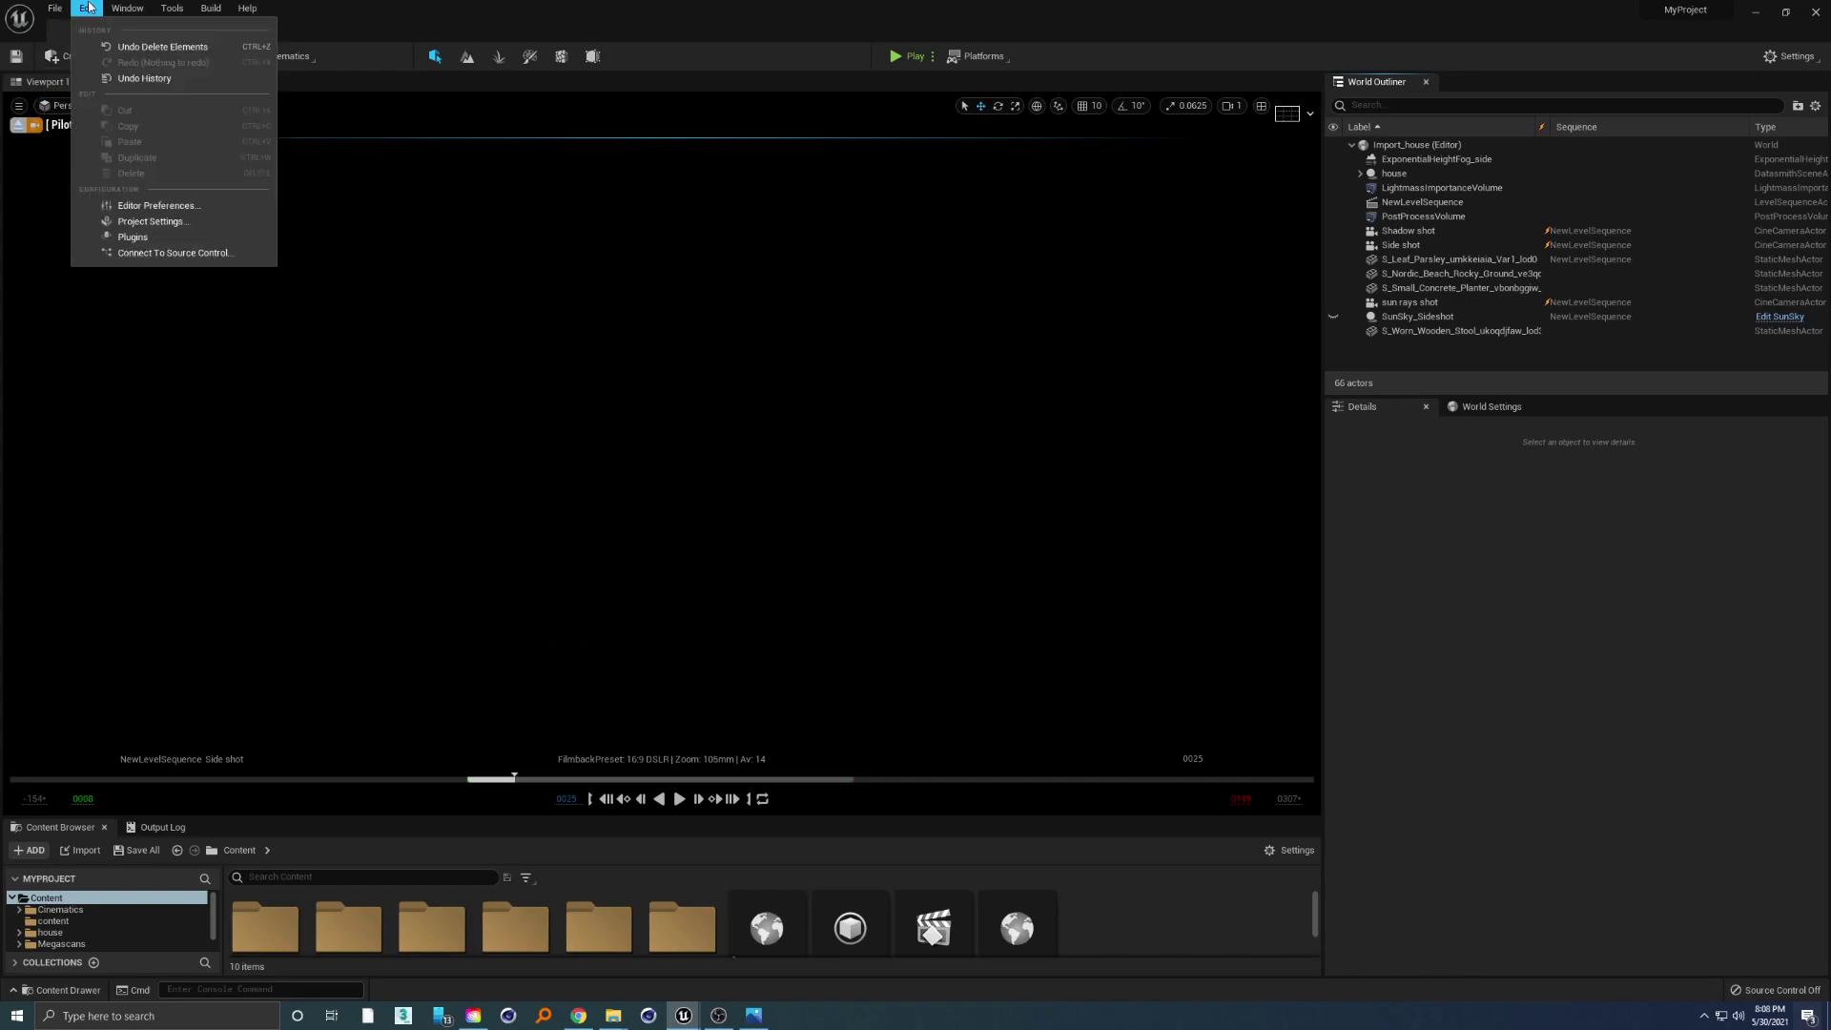
pyautogui.click(133, 236)
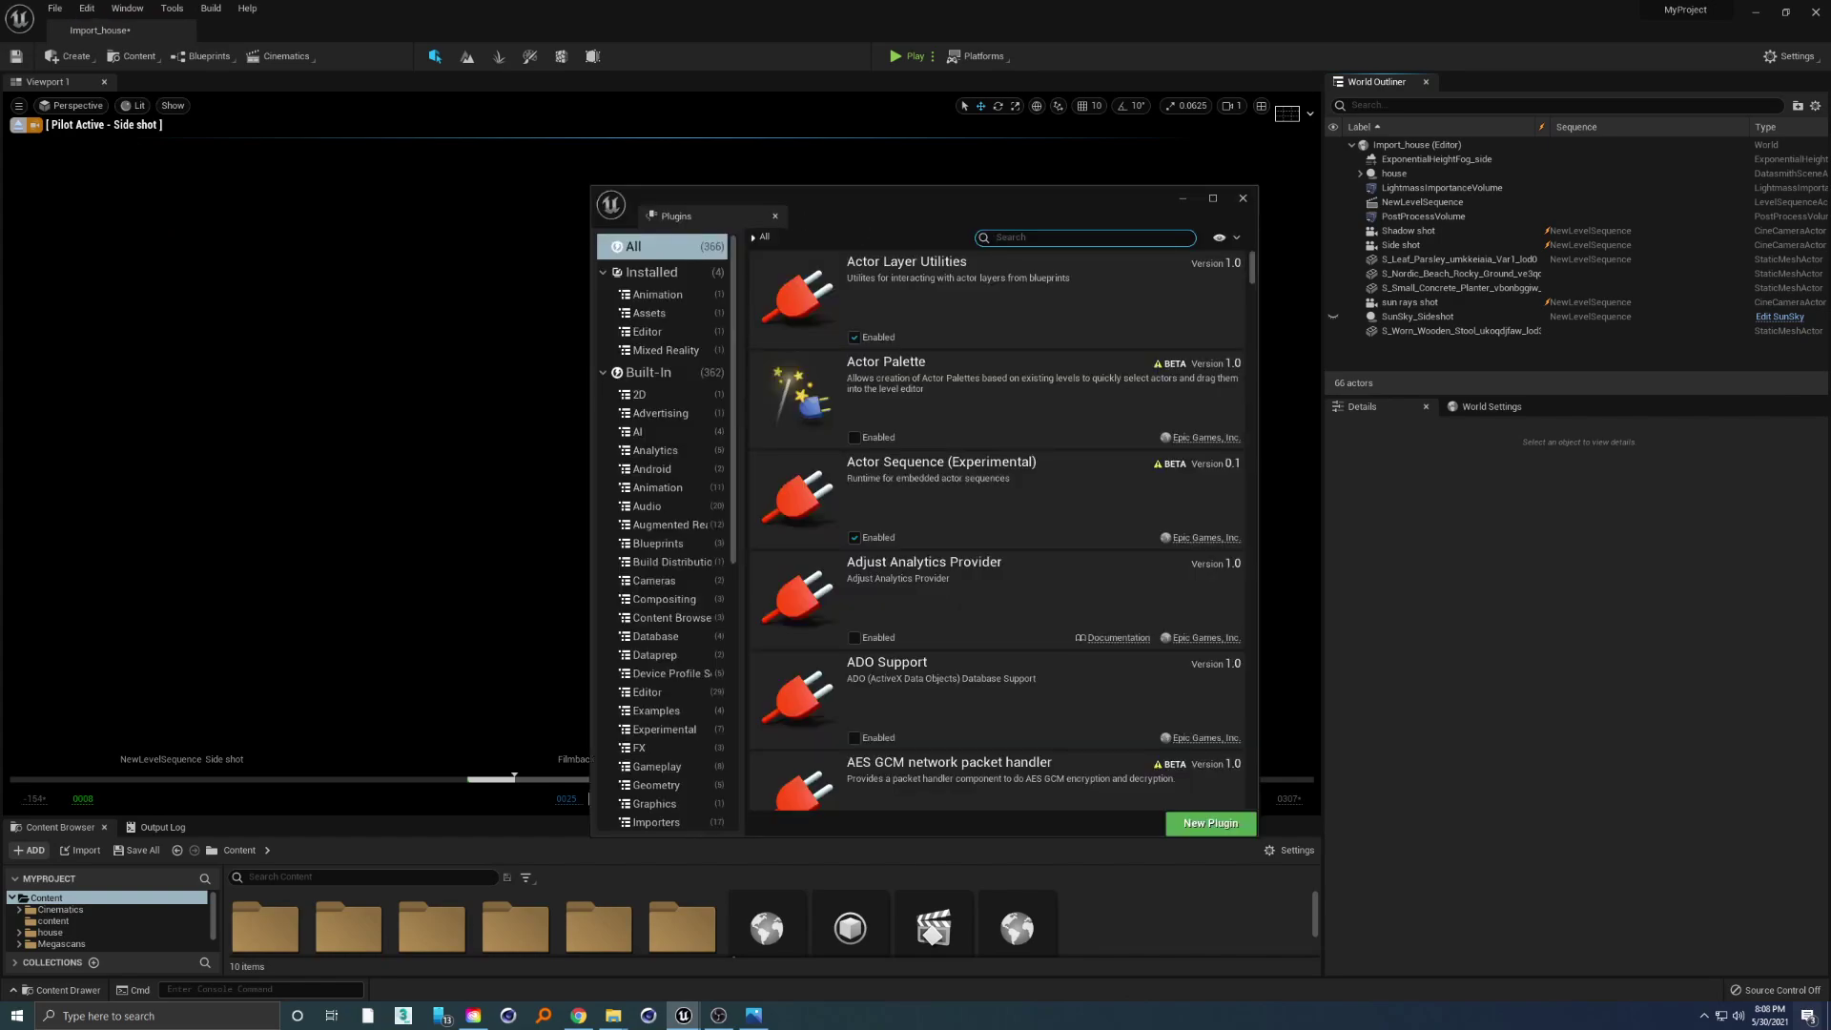
pyautogui.write('sun')
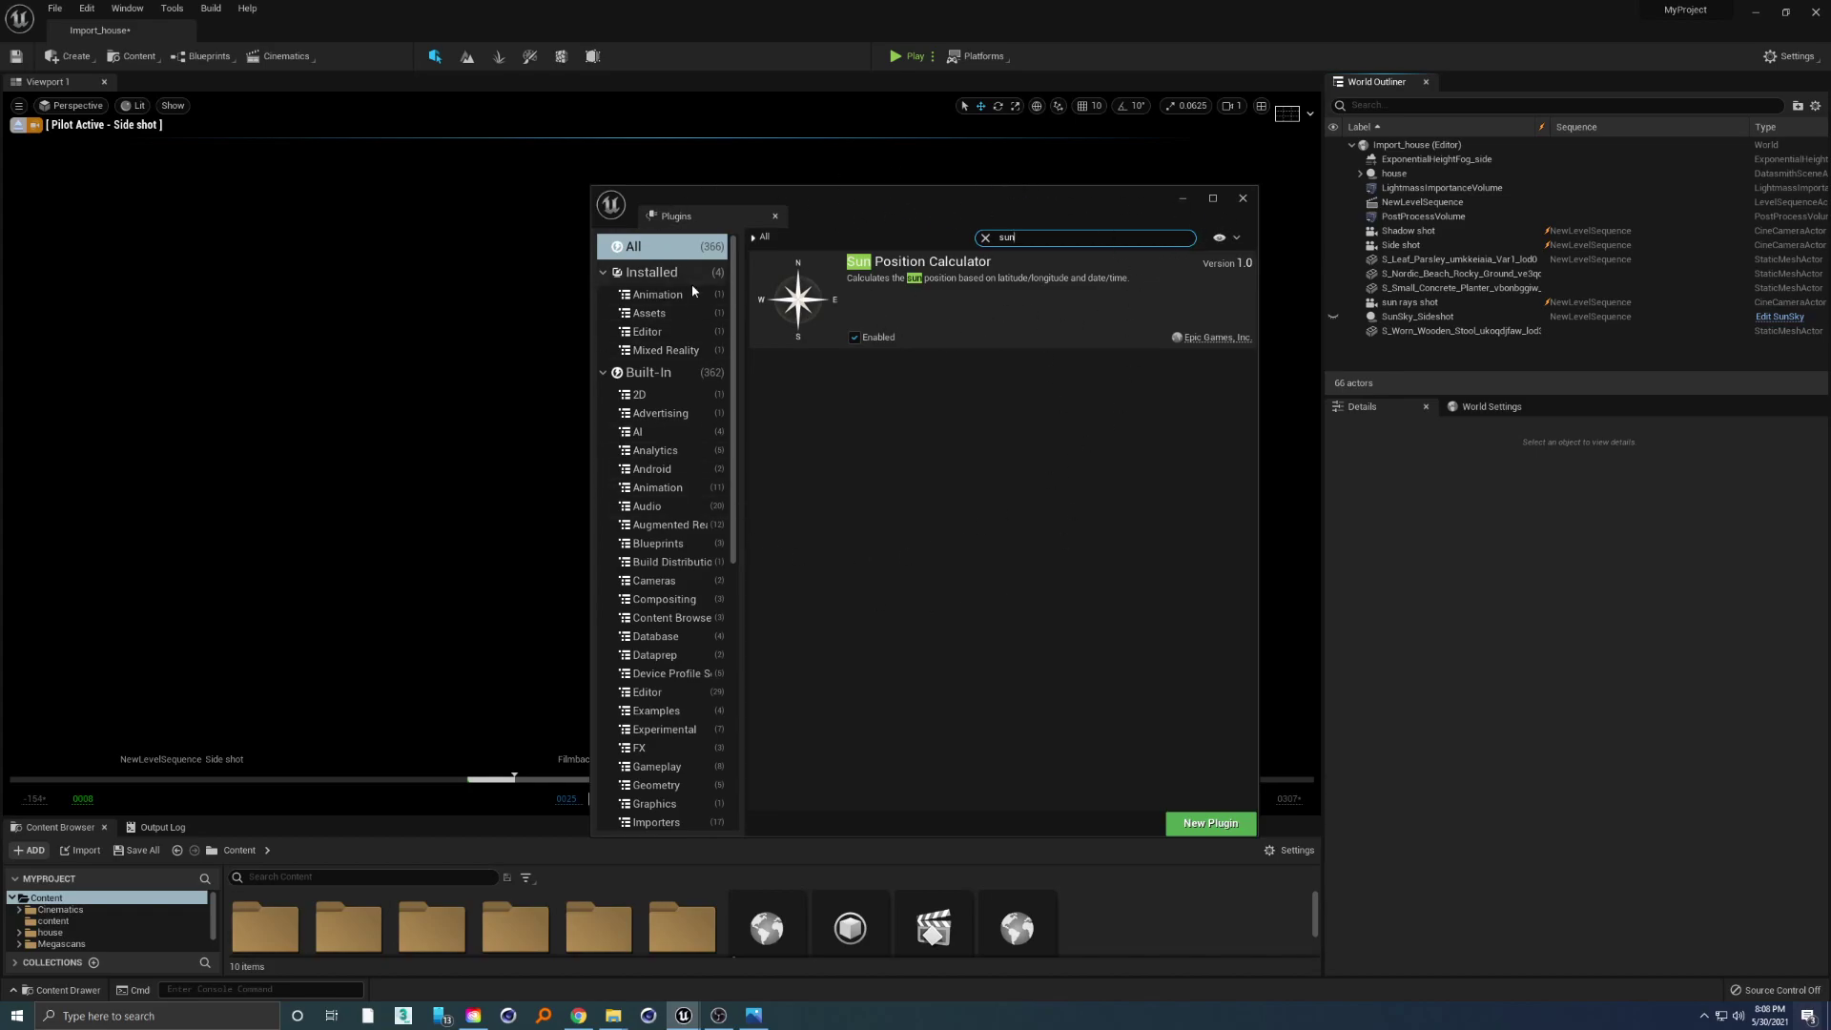
# Close Plugins and make SunSky_Sideshot visible and selected in the scene.
pyautogui.click(1243, 201)
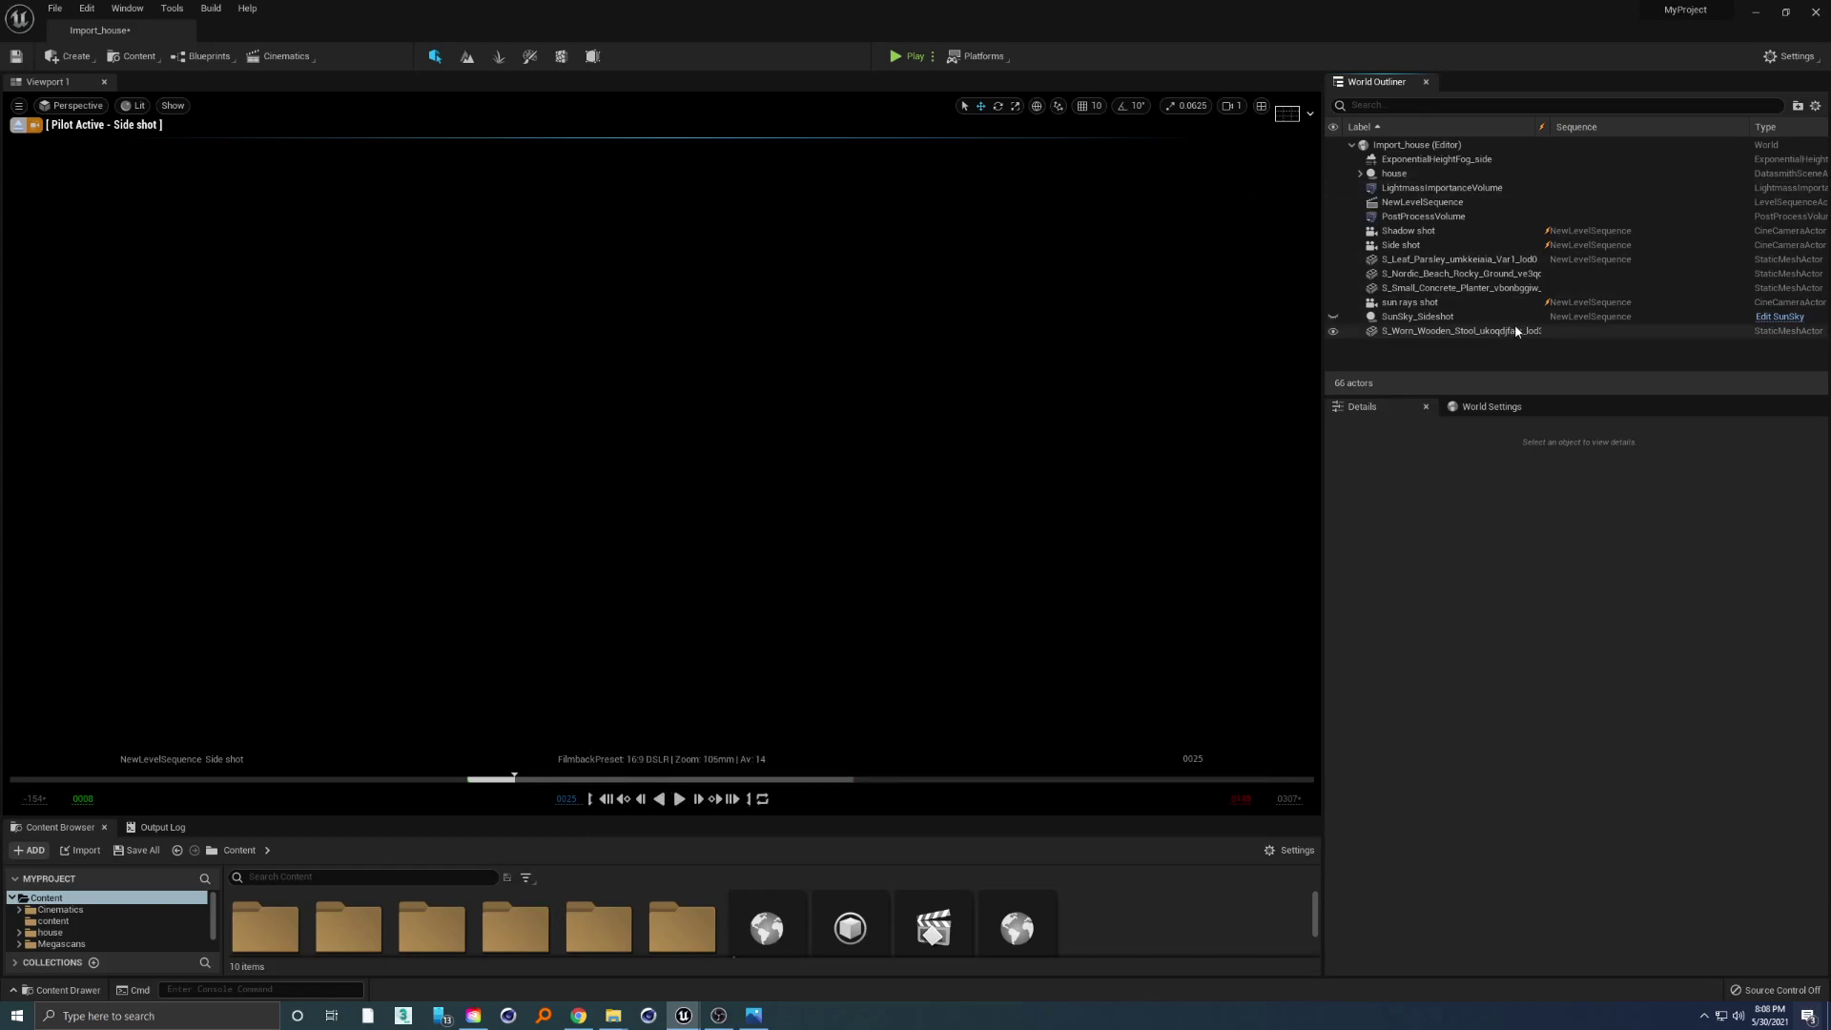
pyautogui.click(1333, 318)
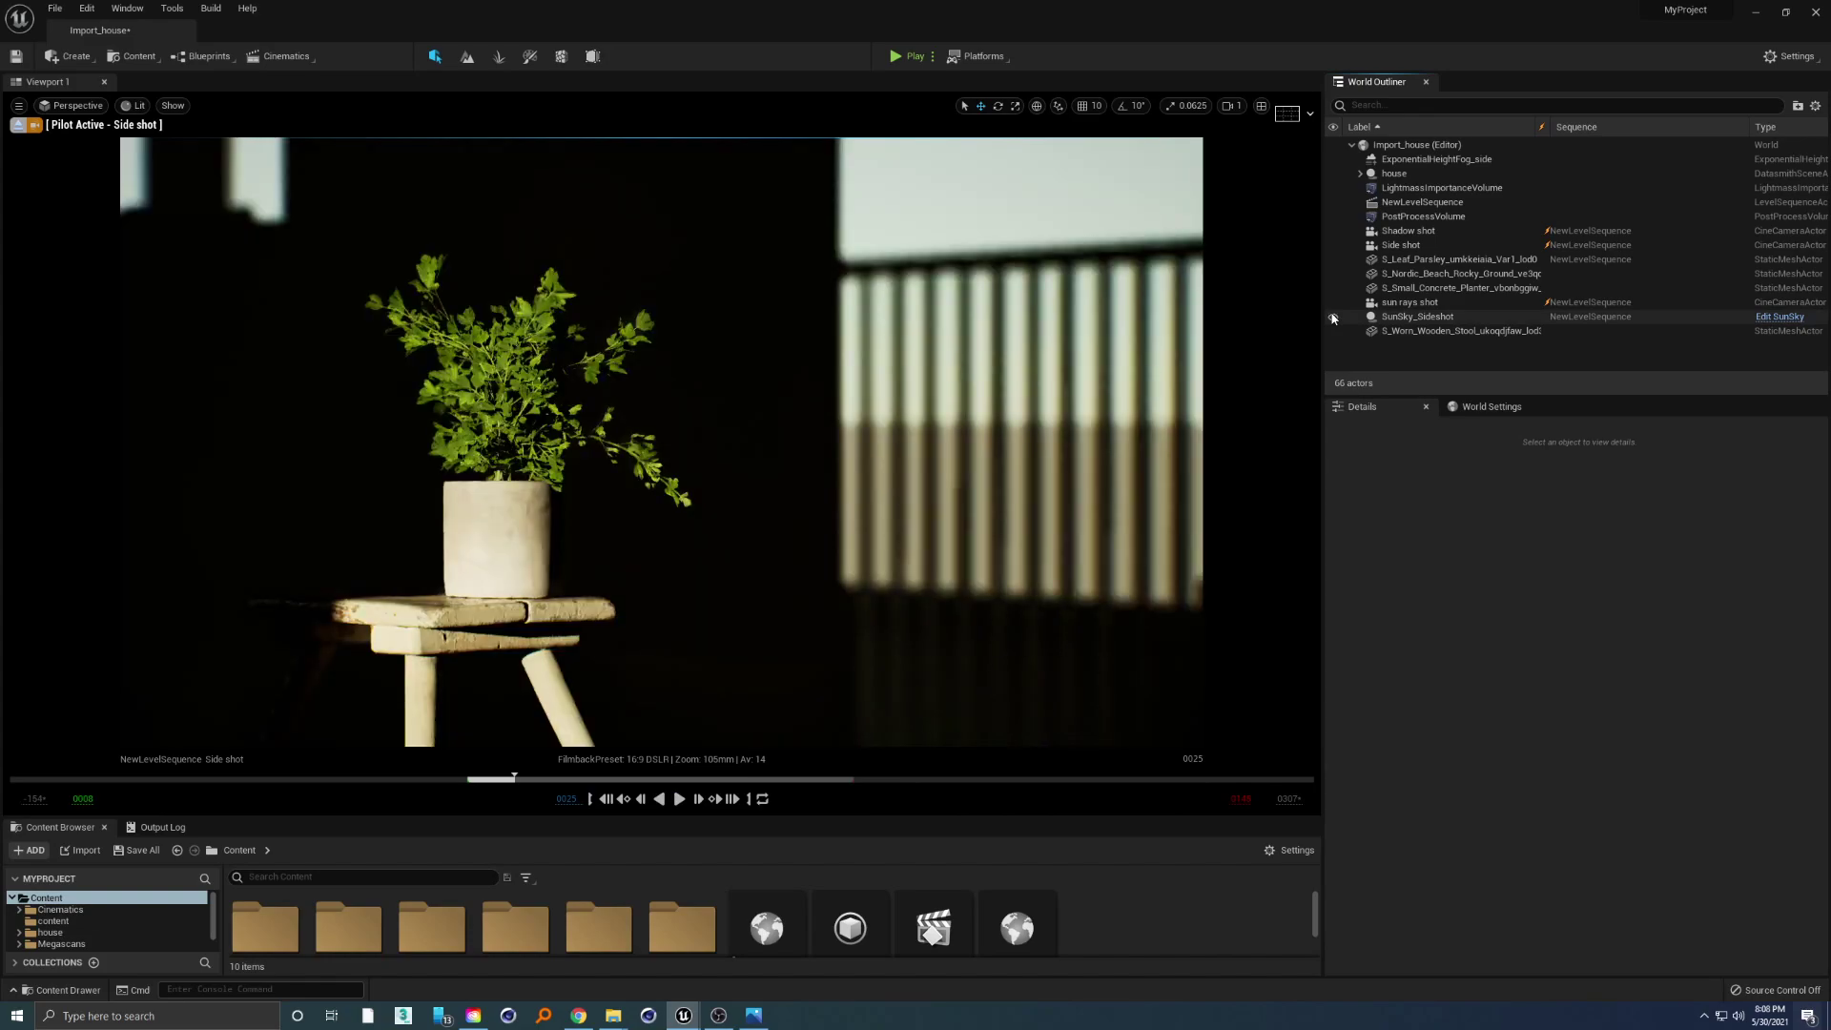
pyautogui.click(1376, 316)
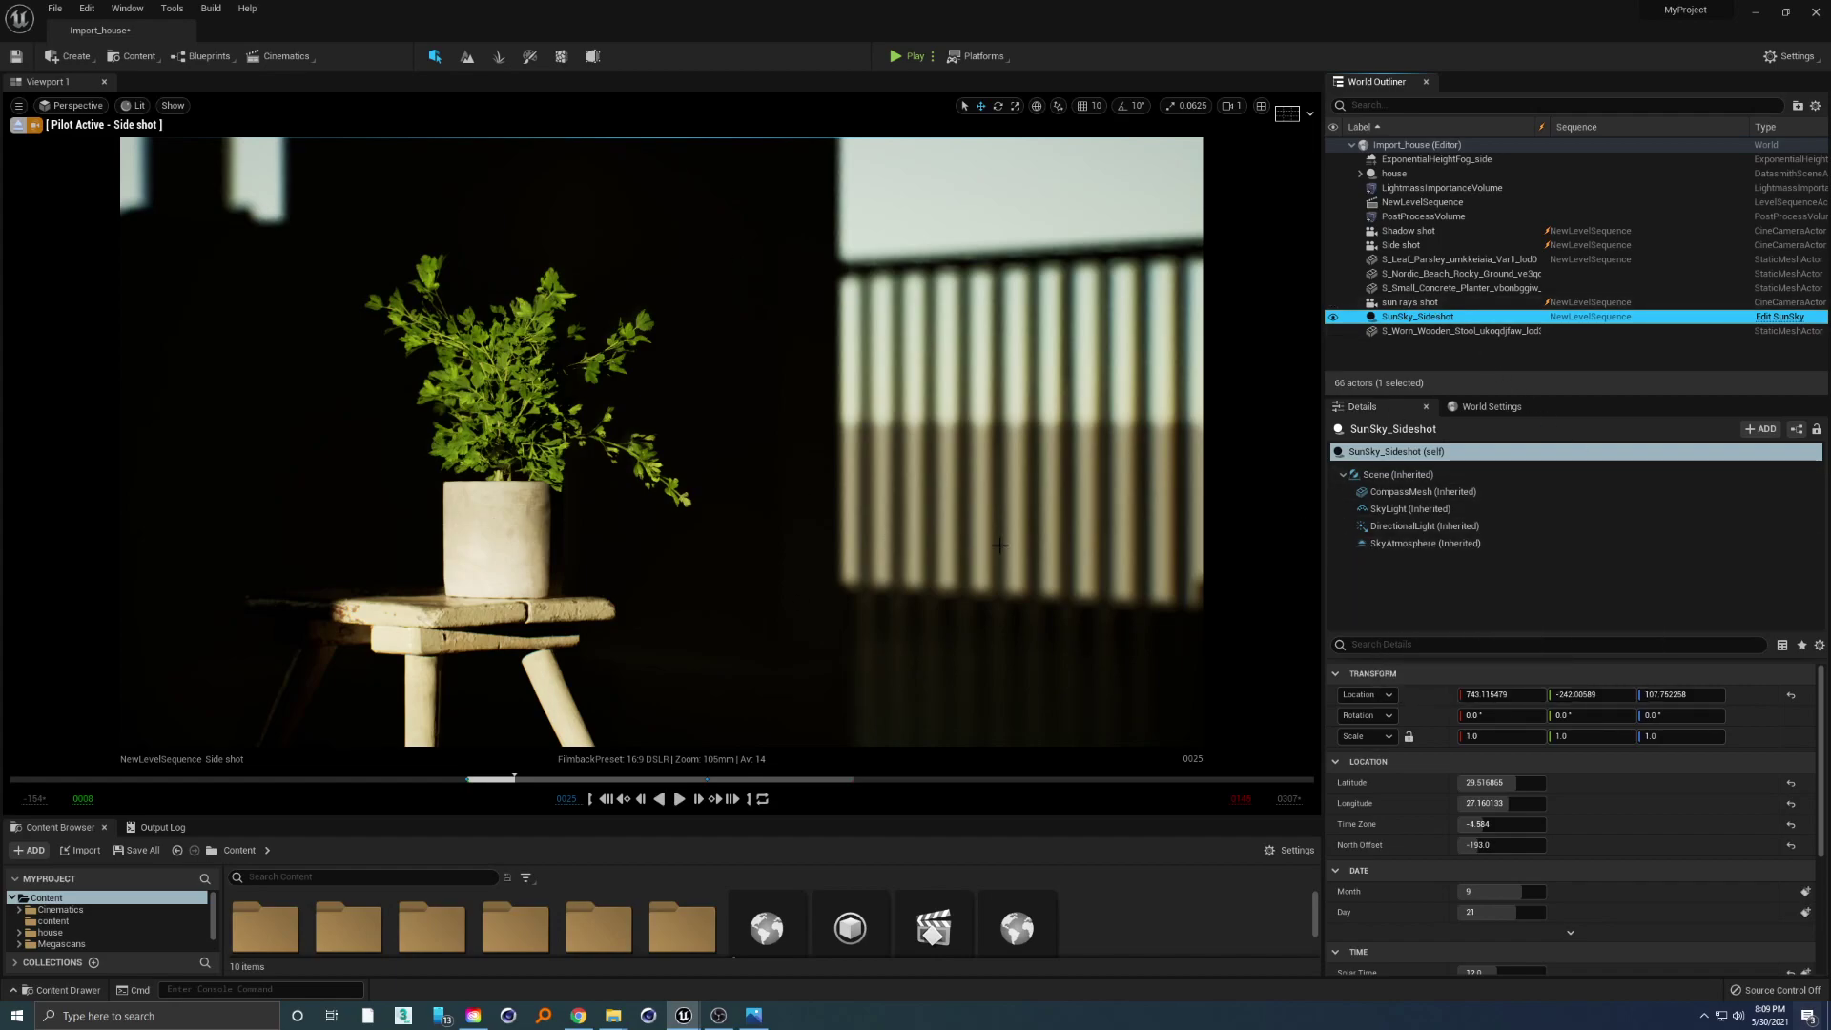
# Set the sun's directional light to 5 lux with indirect lighting intensity 20.
pyautogui.click(1418, 528)
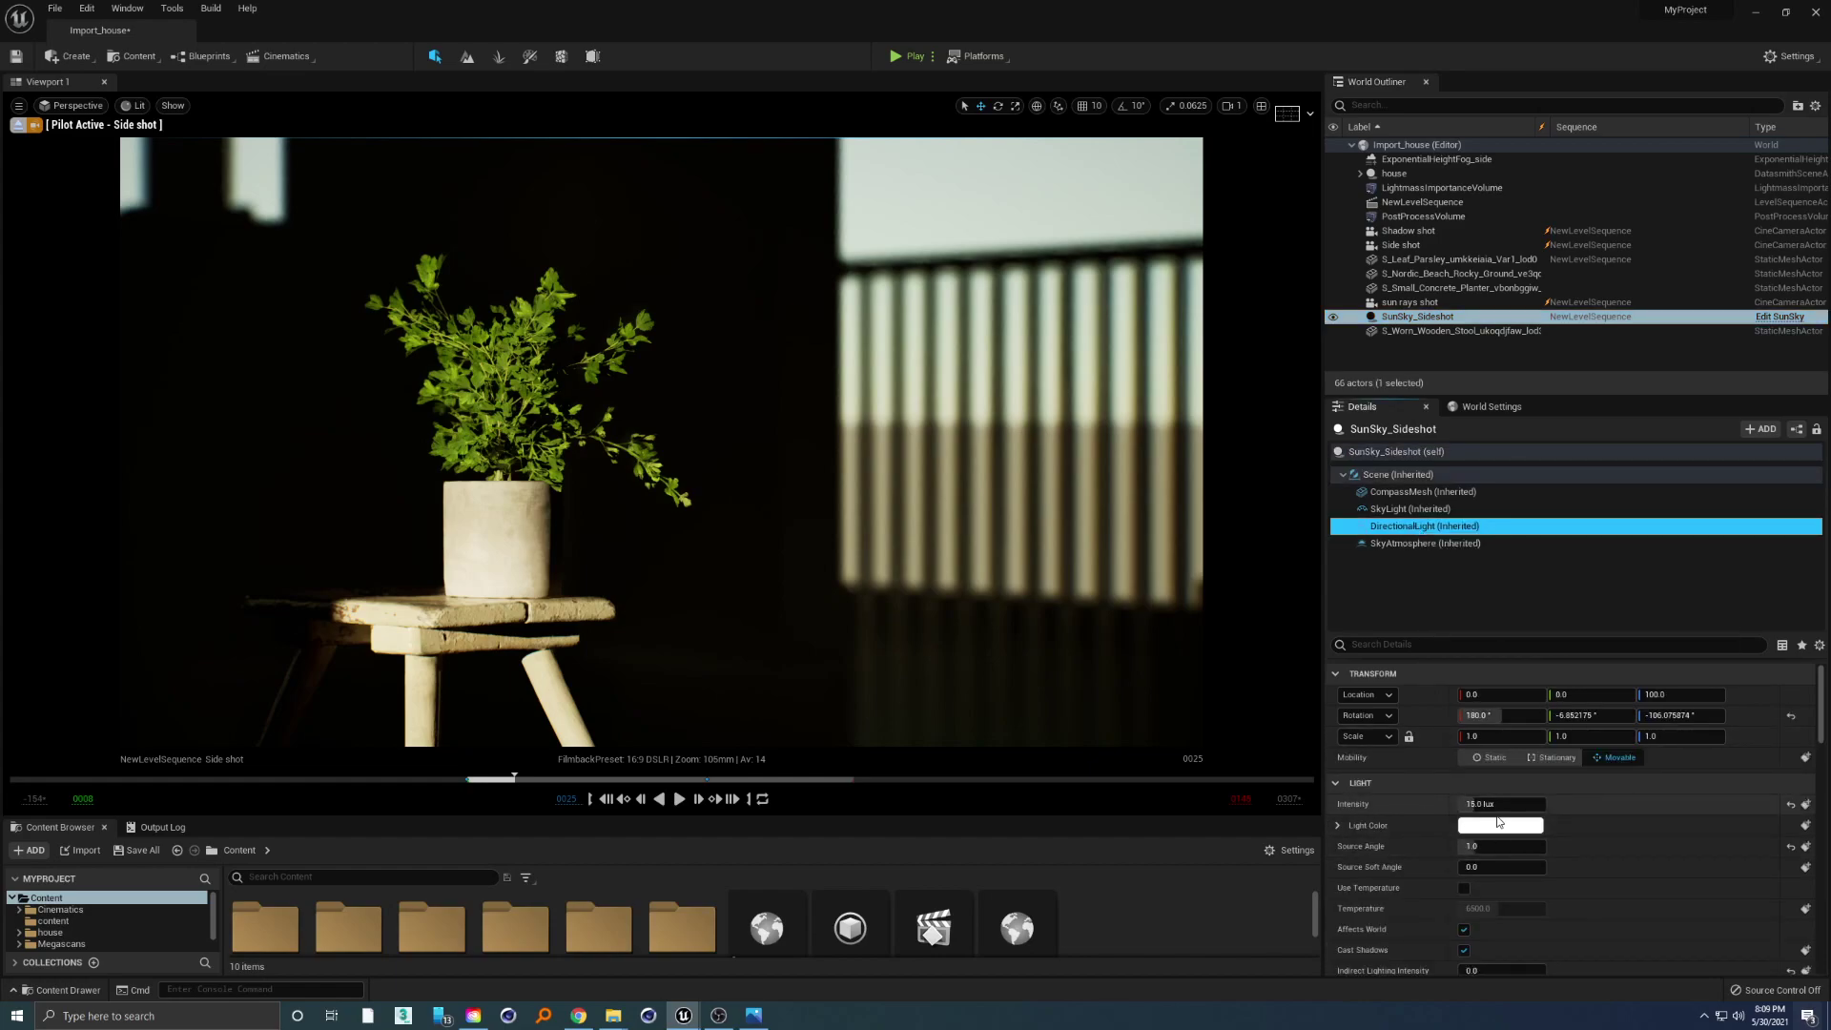
pyautogui.scroll(-1, 1627, 839)
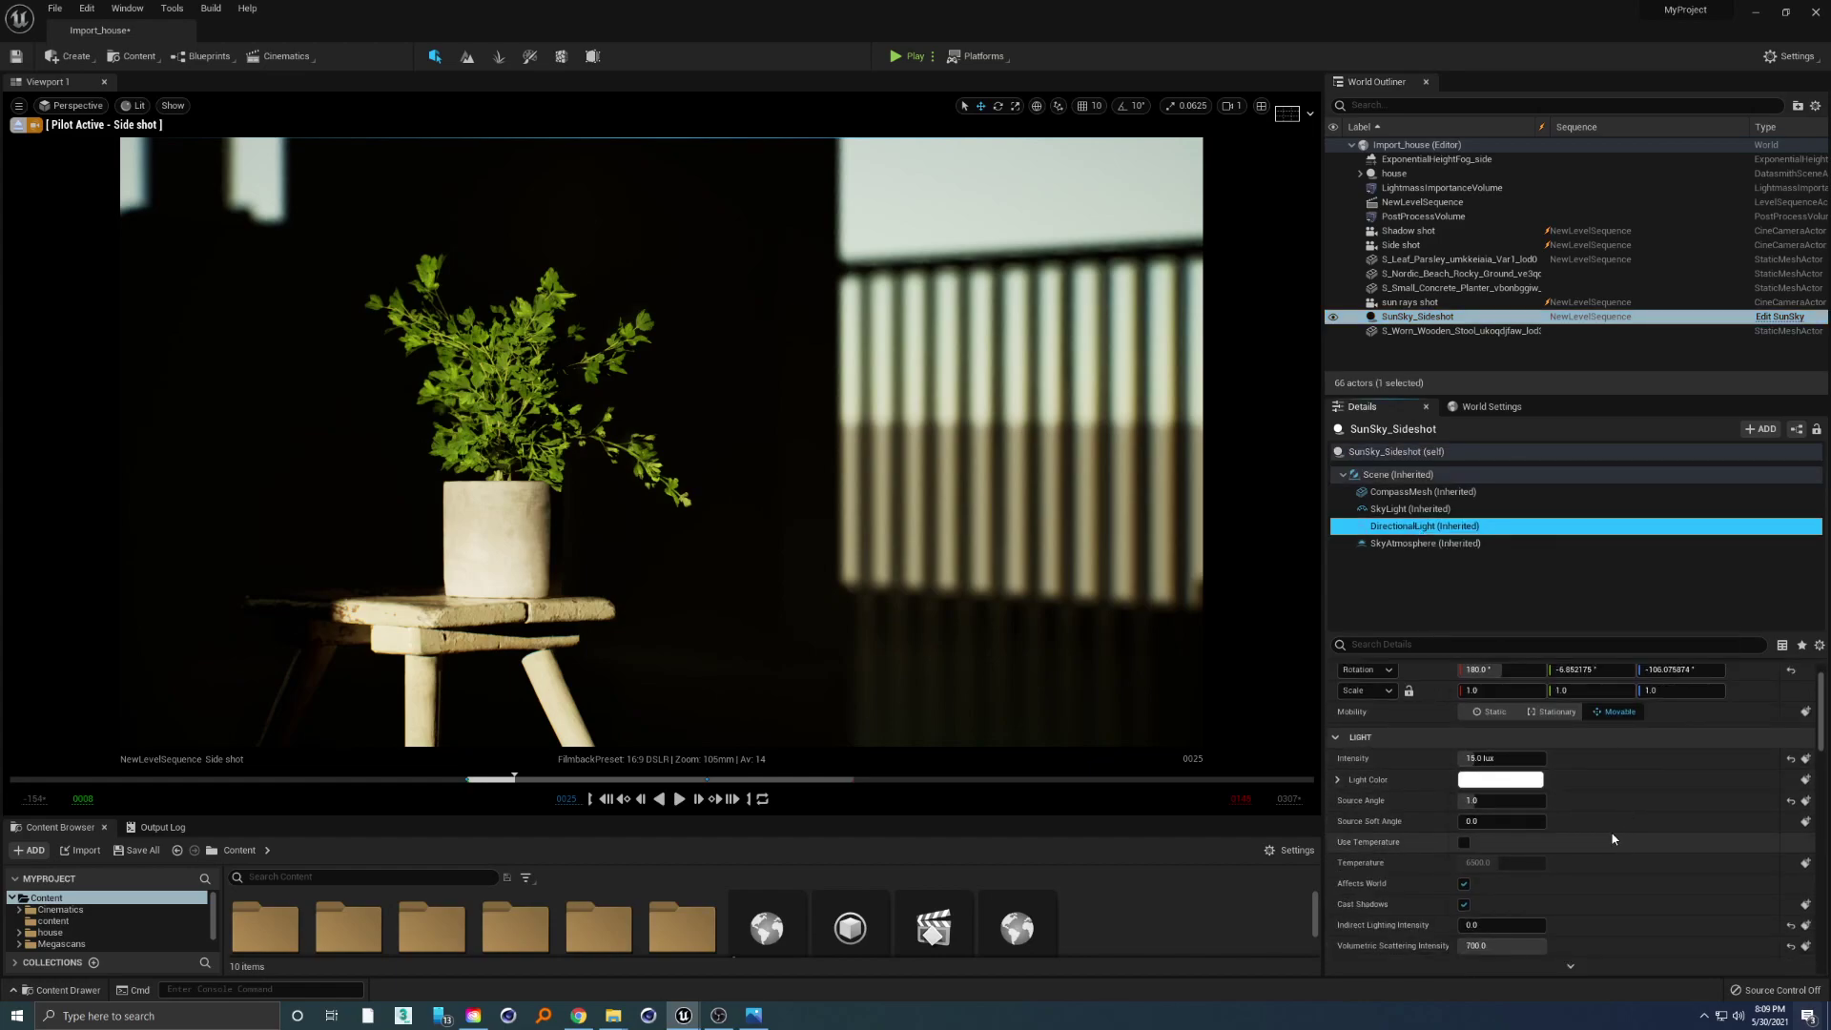
pyautogui.click(1493, 758)
pyautogui.write('5')
pyautogui.press('Return')
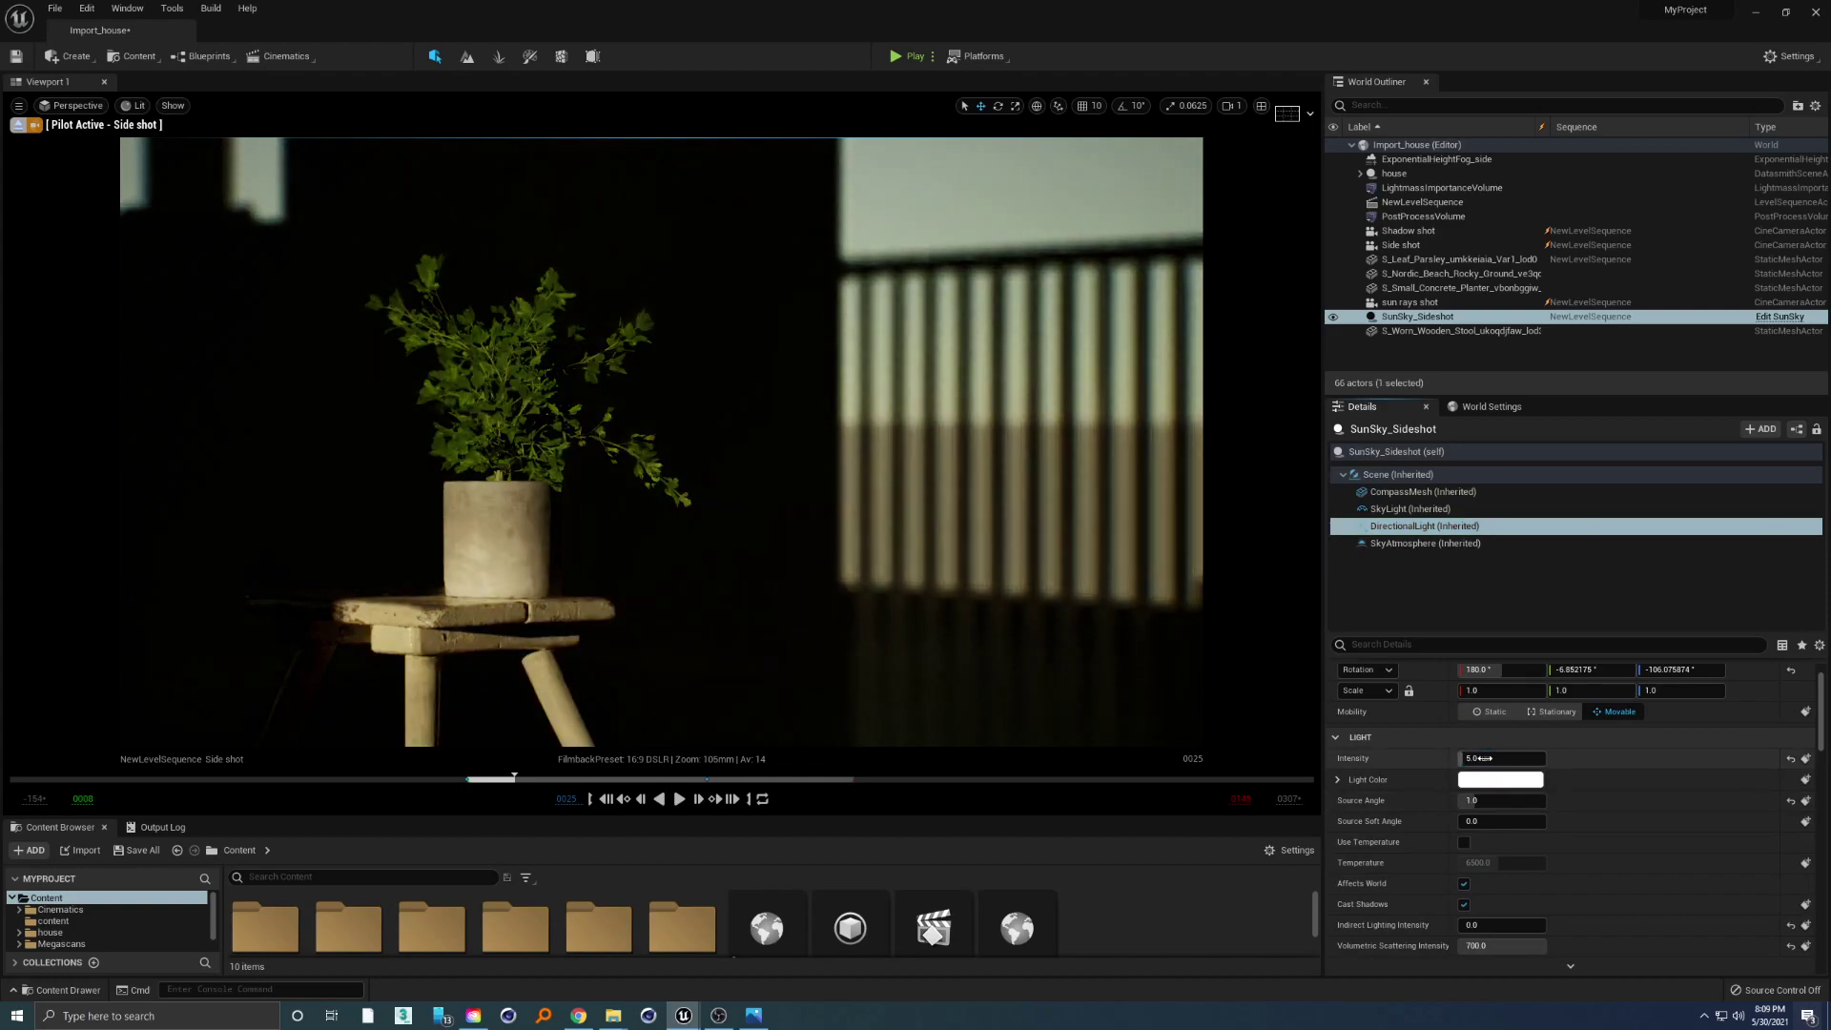
pyautogui.click(1502, 925)
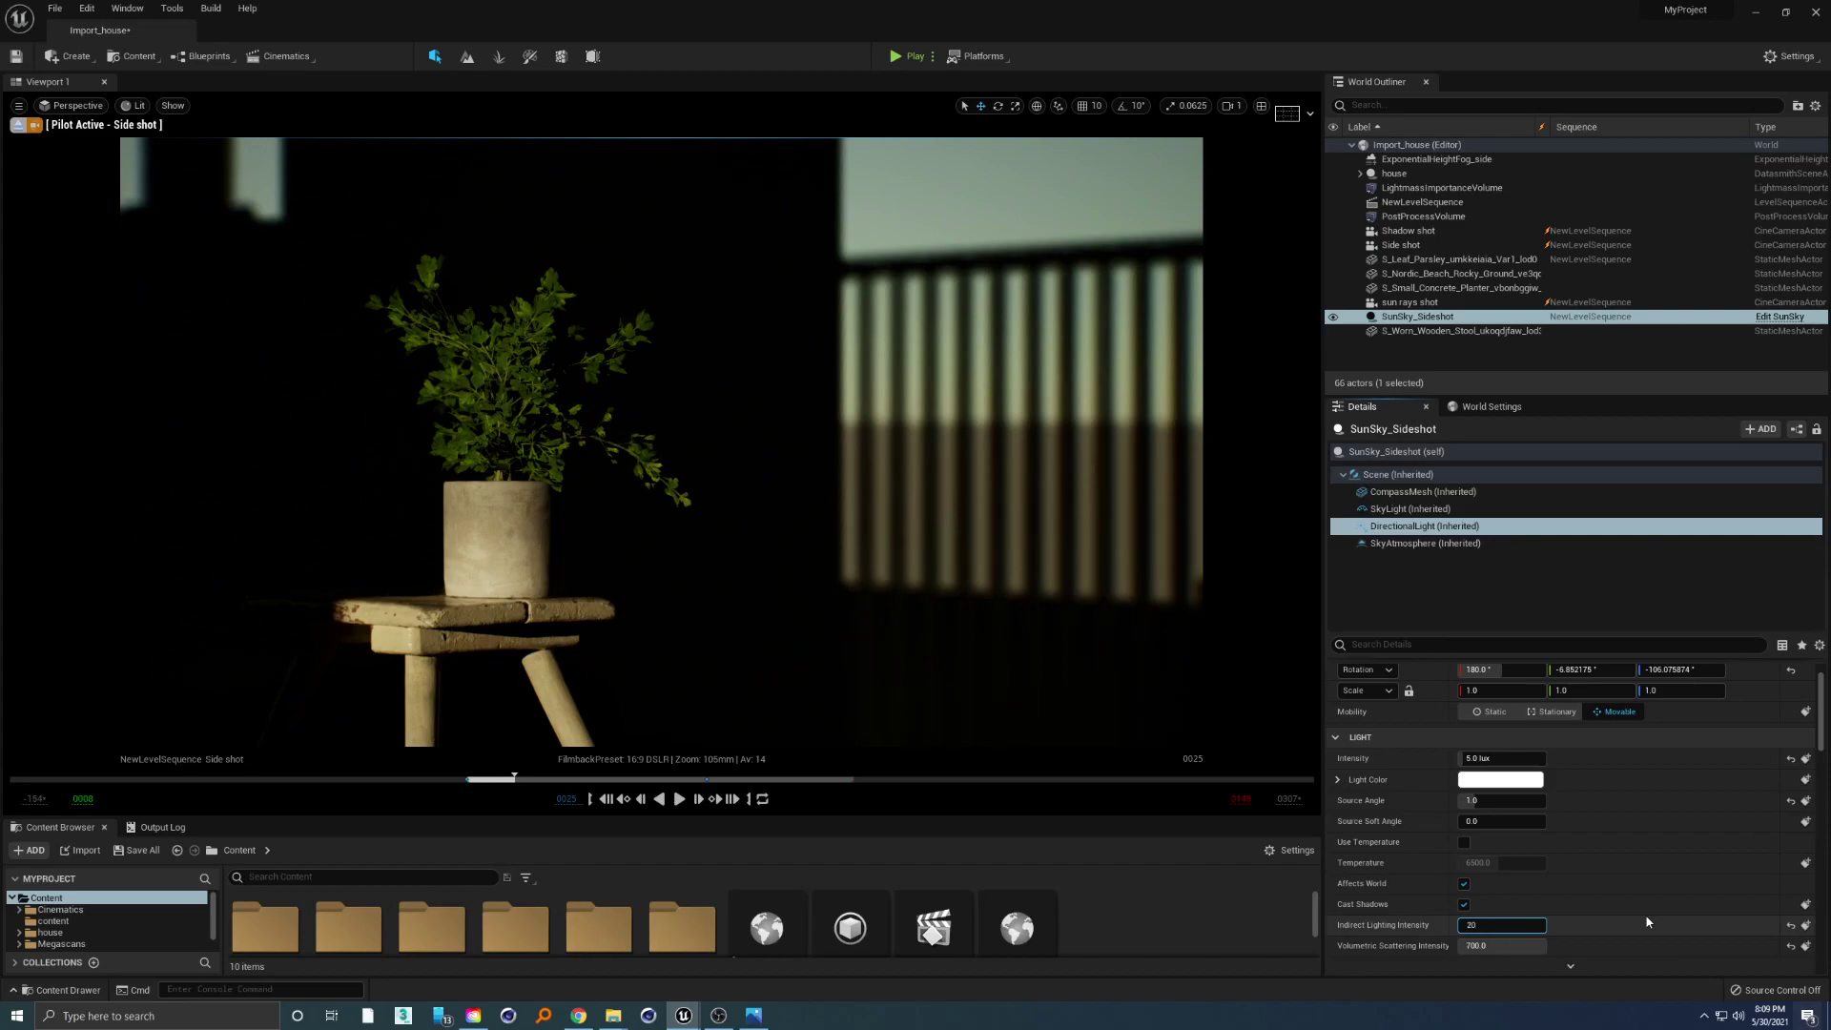
pyautogui.write('20')
pyautogui.press('Return')
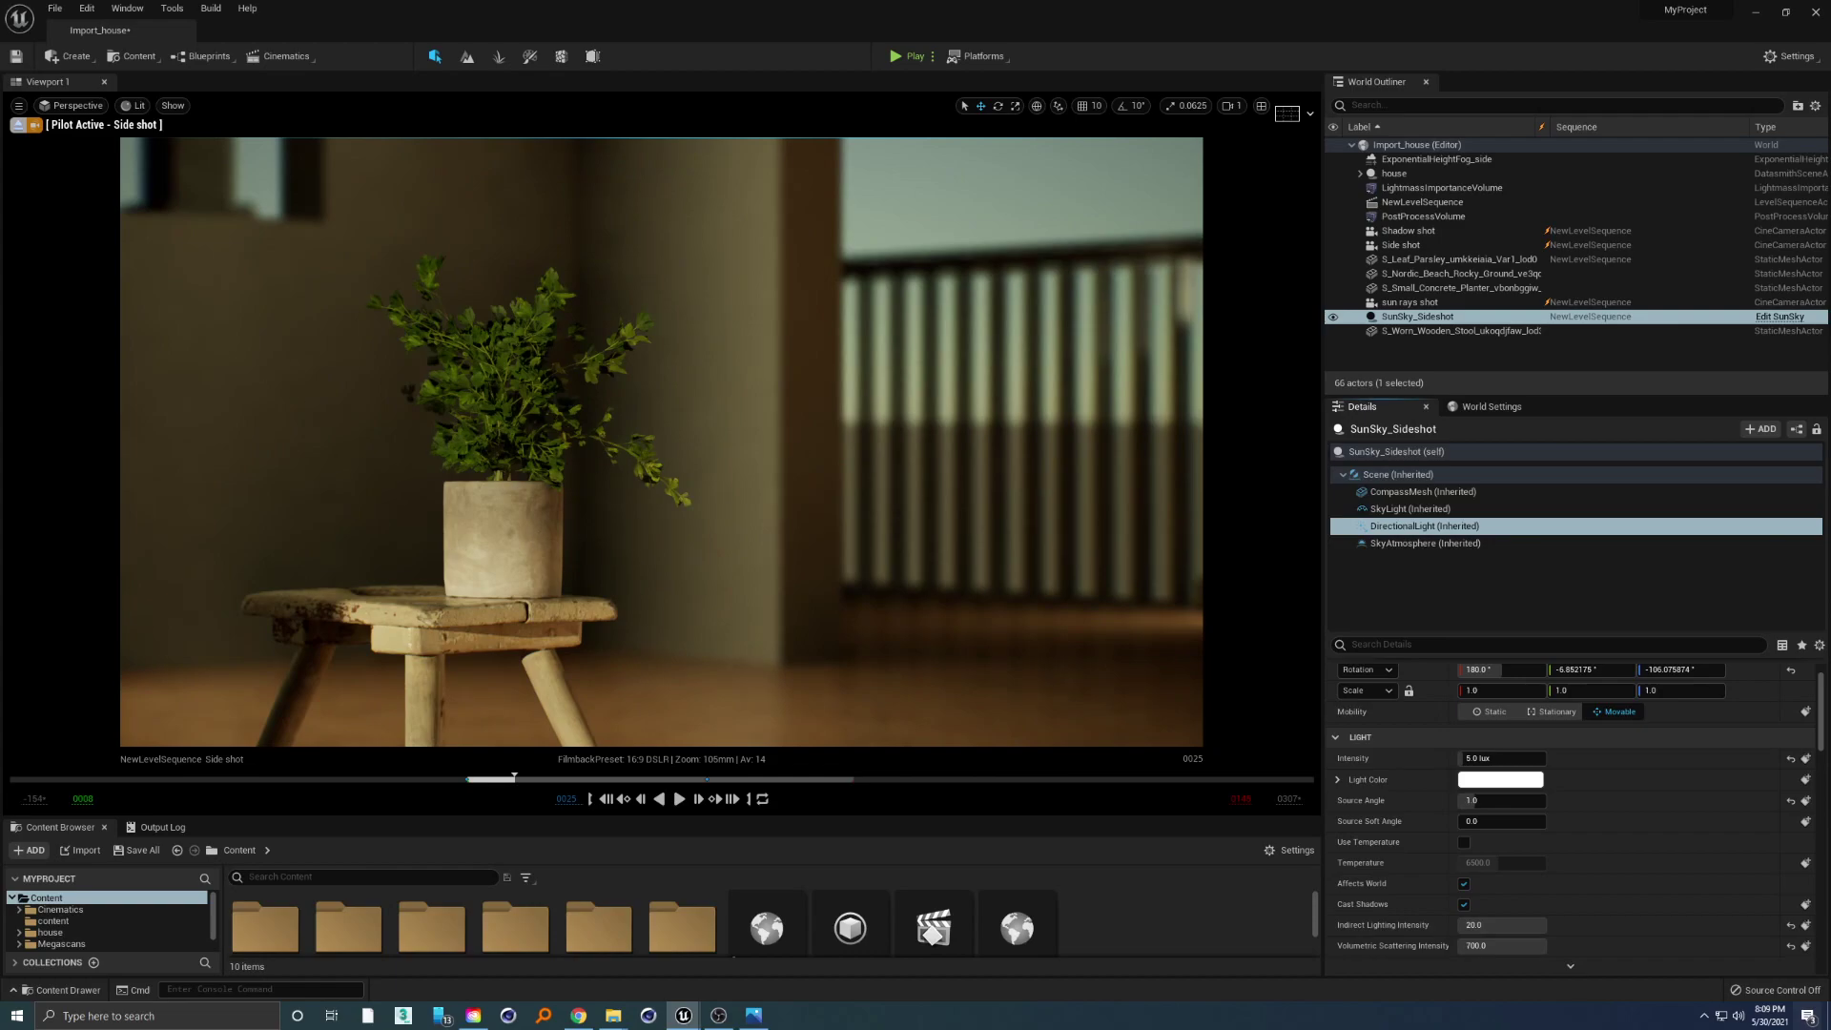
pyautogui.click(1421, 318)
pyautogui.click(1446, 545)
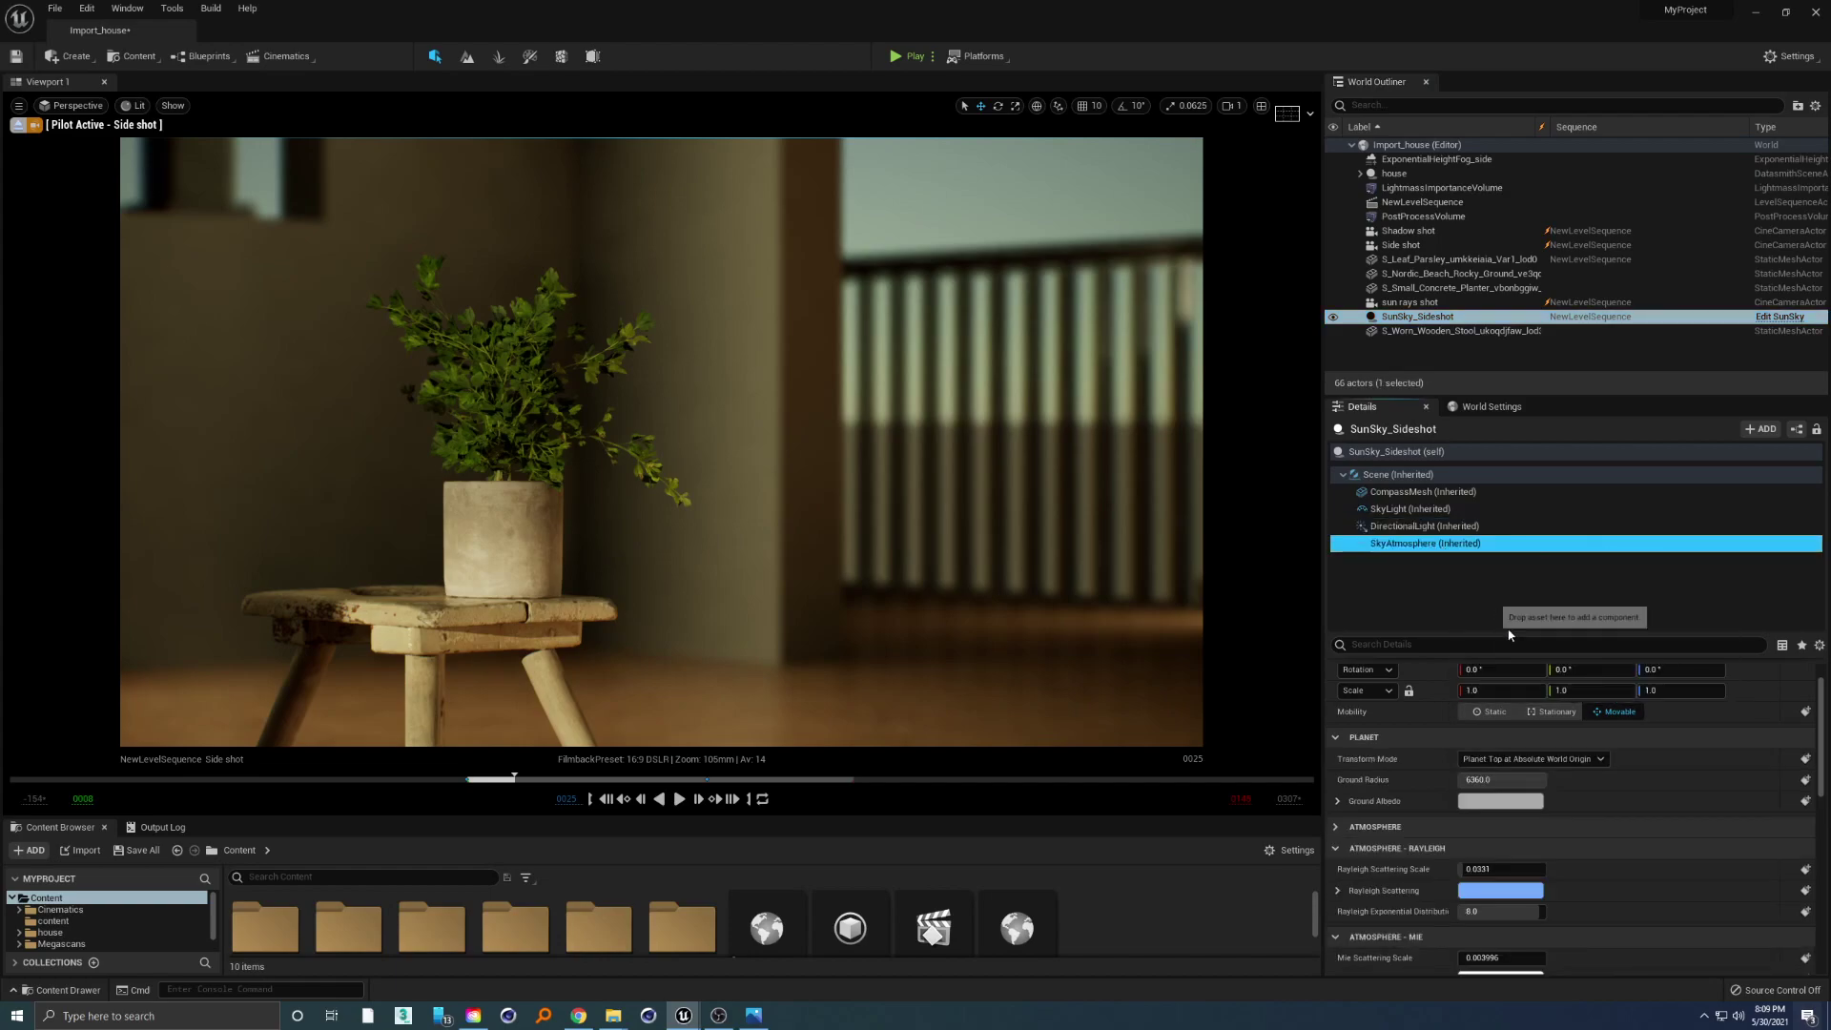
pyautogui.scroll(-10, 1658, 843)
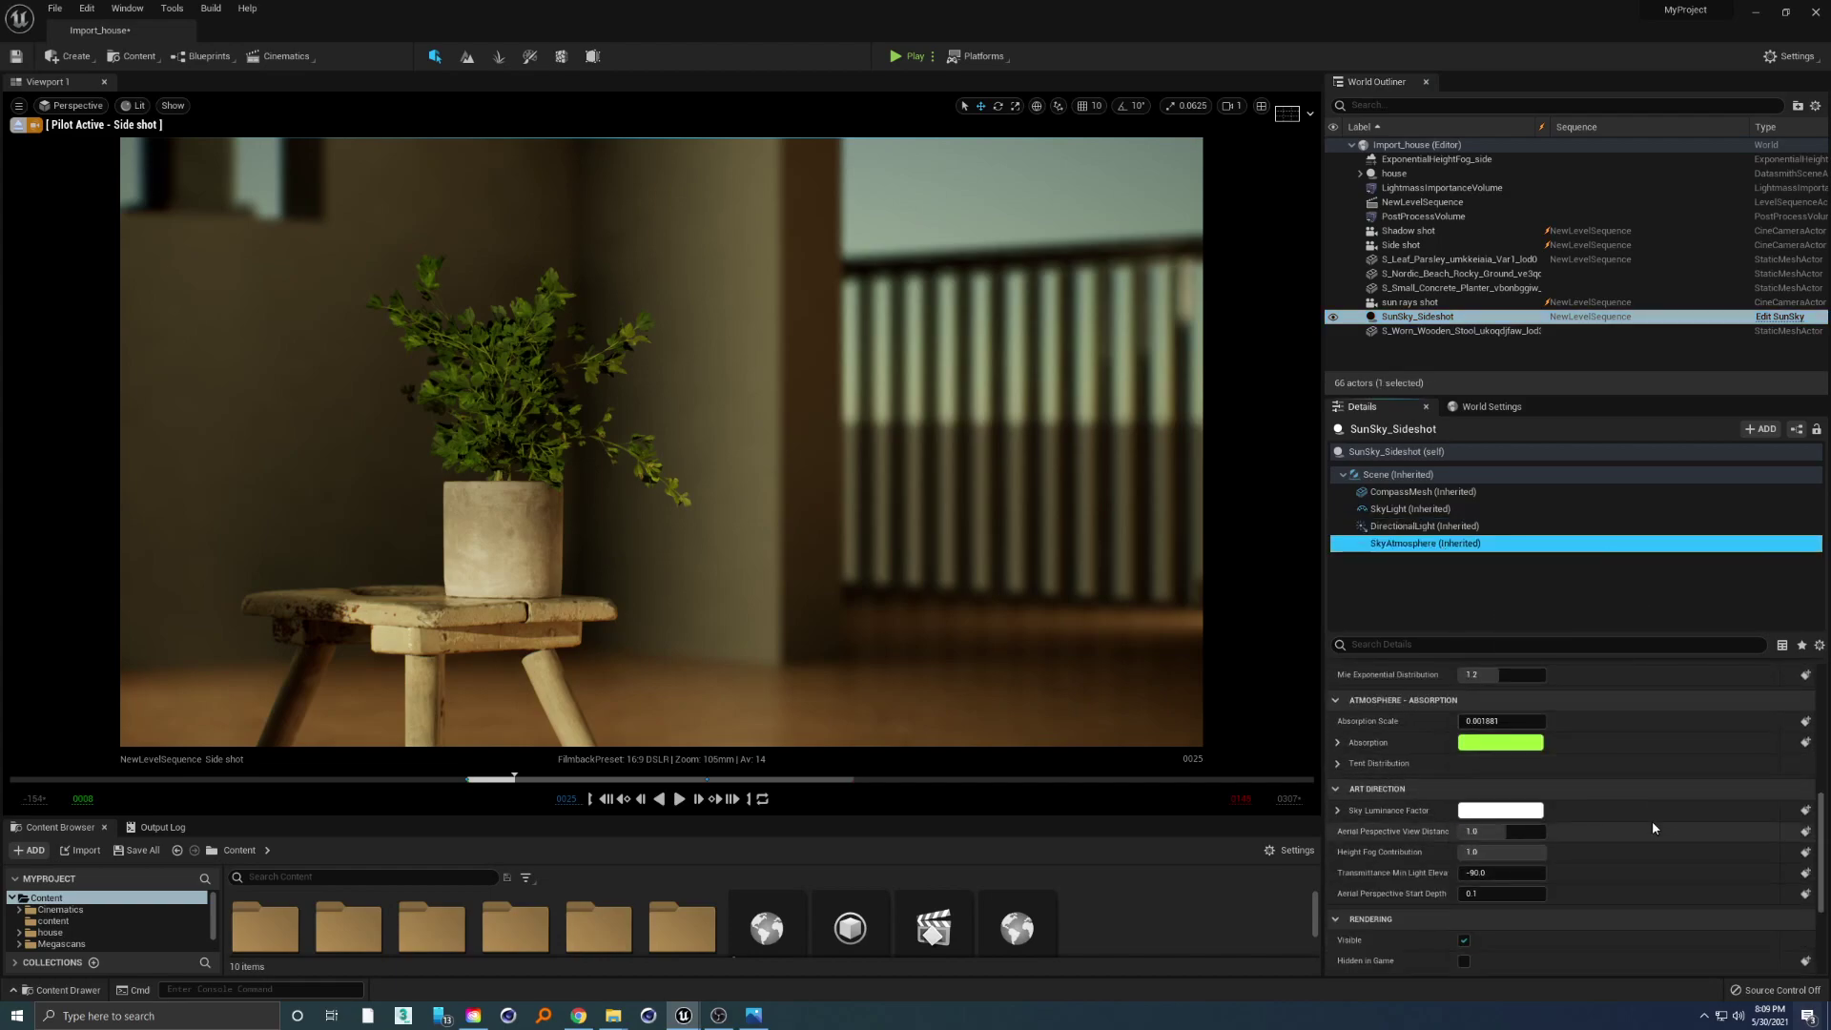
pyautogui.click(1464, 849)
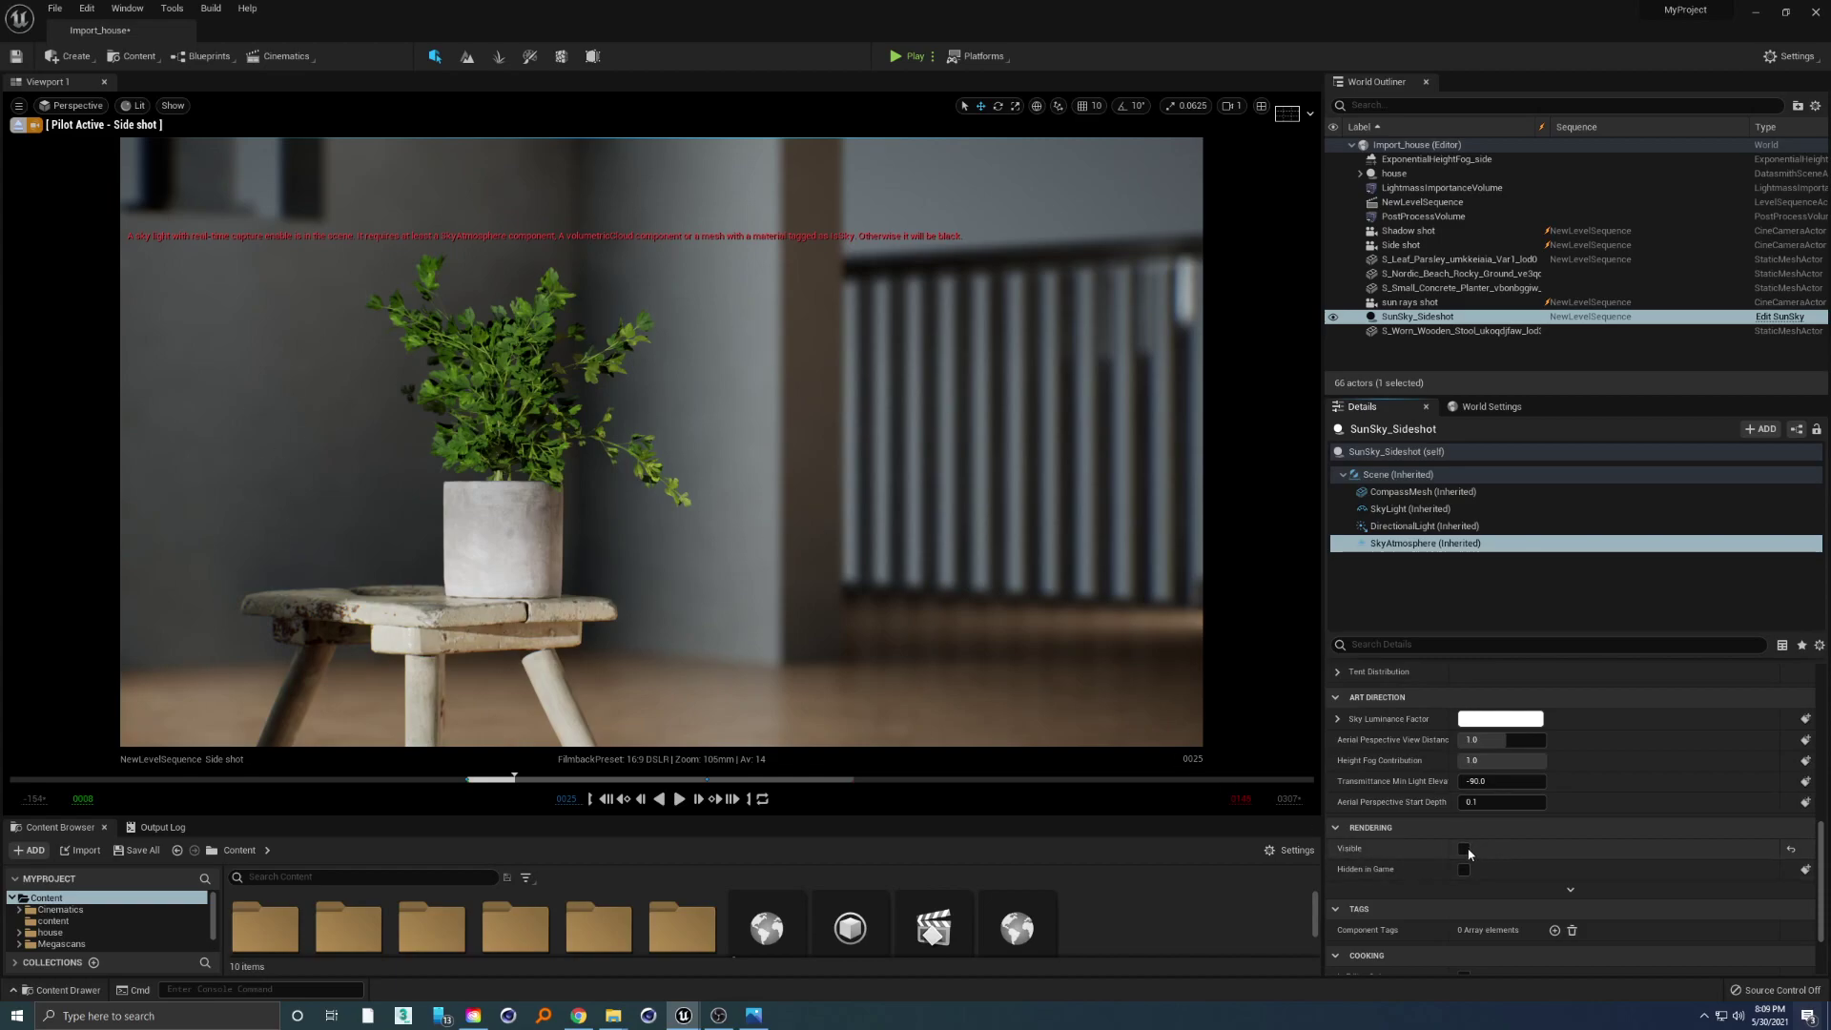
pyautogui.click(1465, 849)
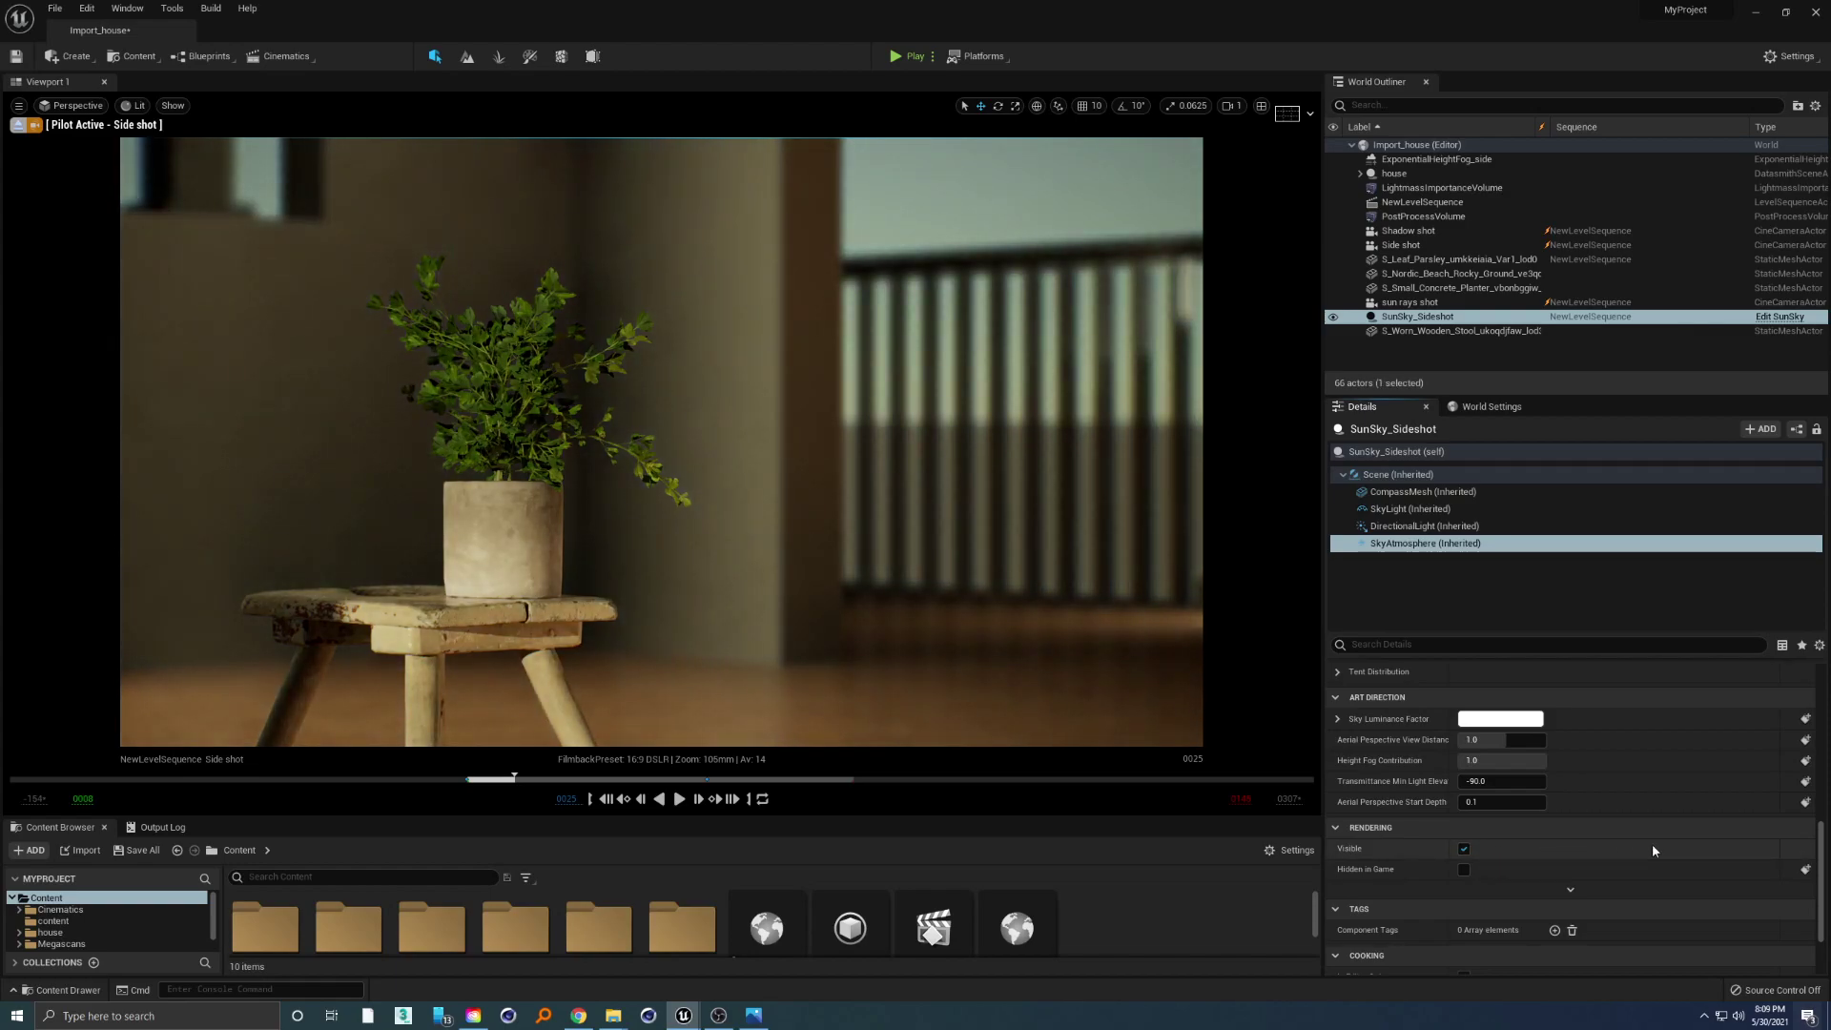
# Set the SunSky directional light's indirect lighting intensity to 0.
pyautogui.click(1421, 527)
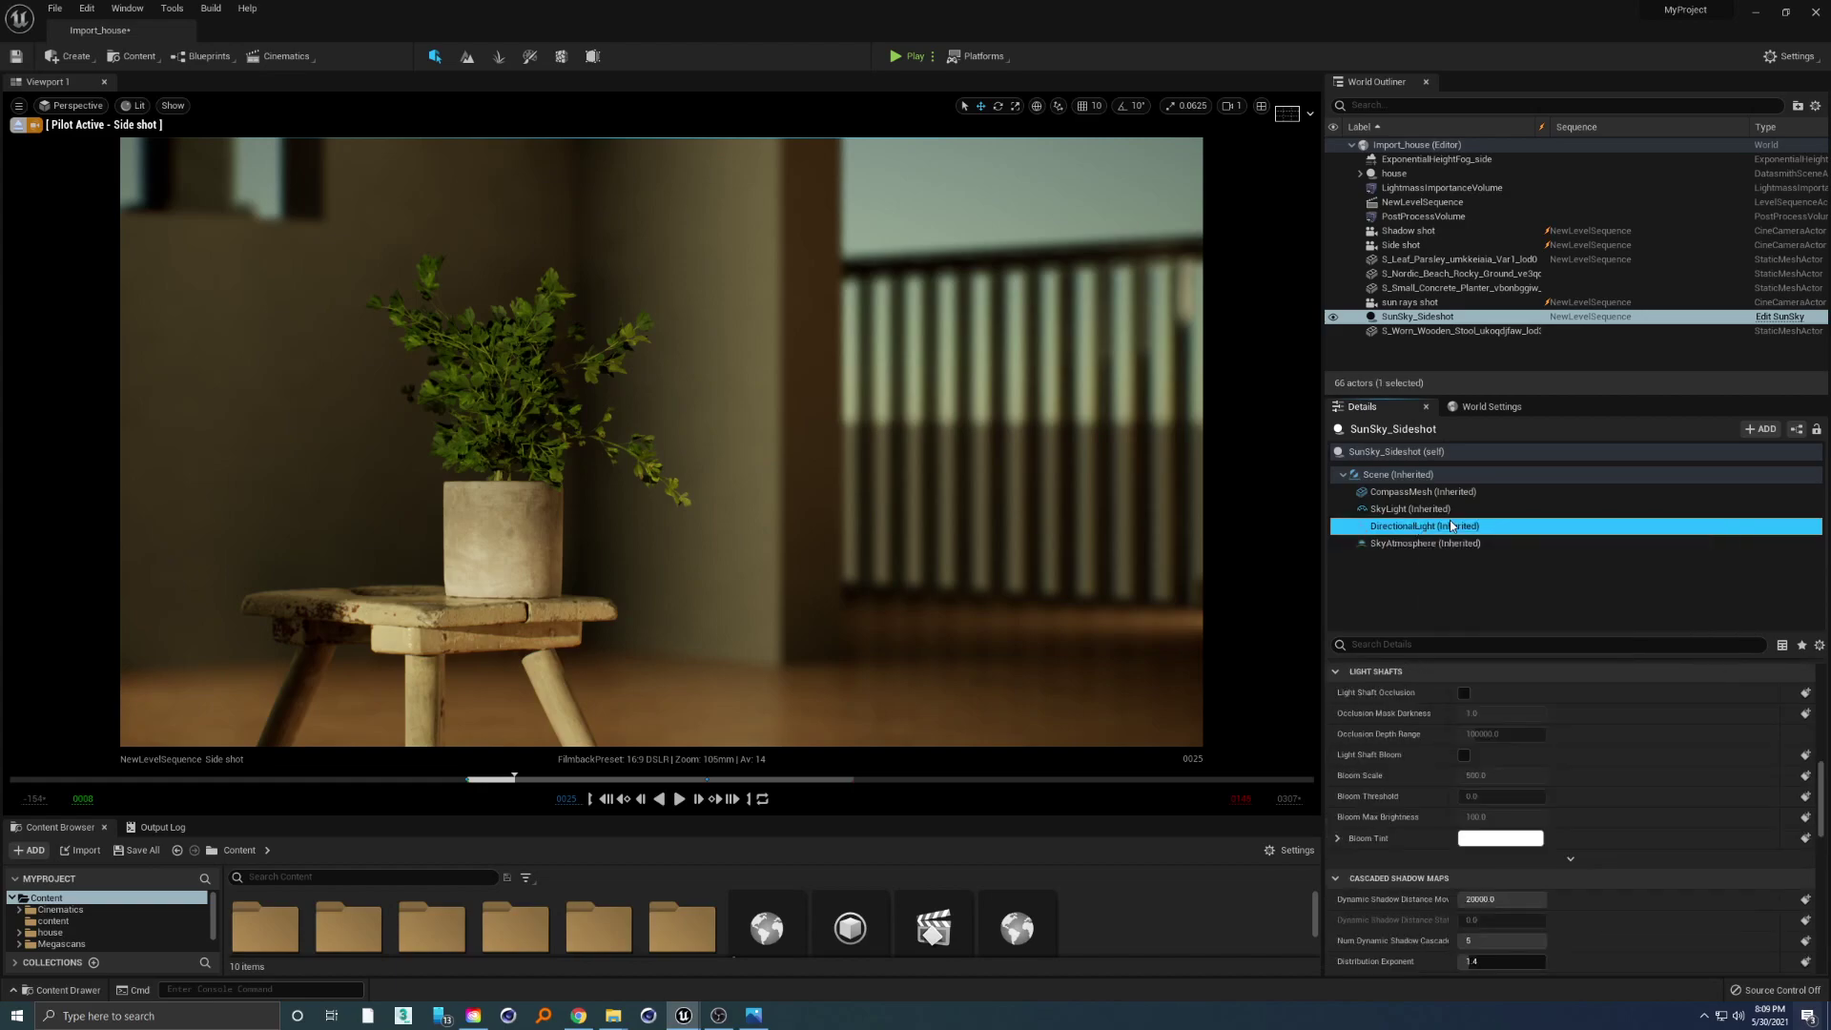
pyautogui.scroll(5, 1583, 856)
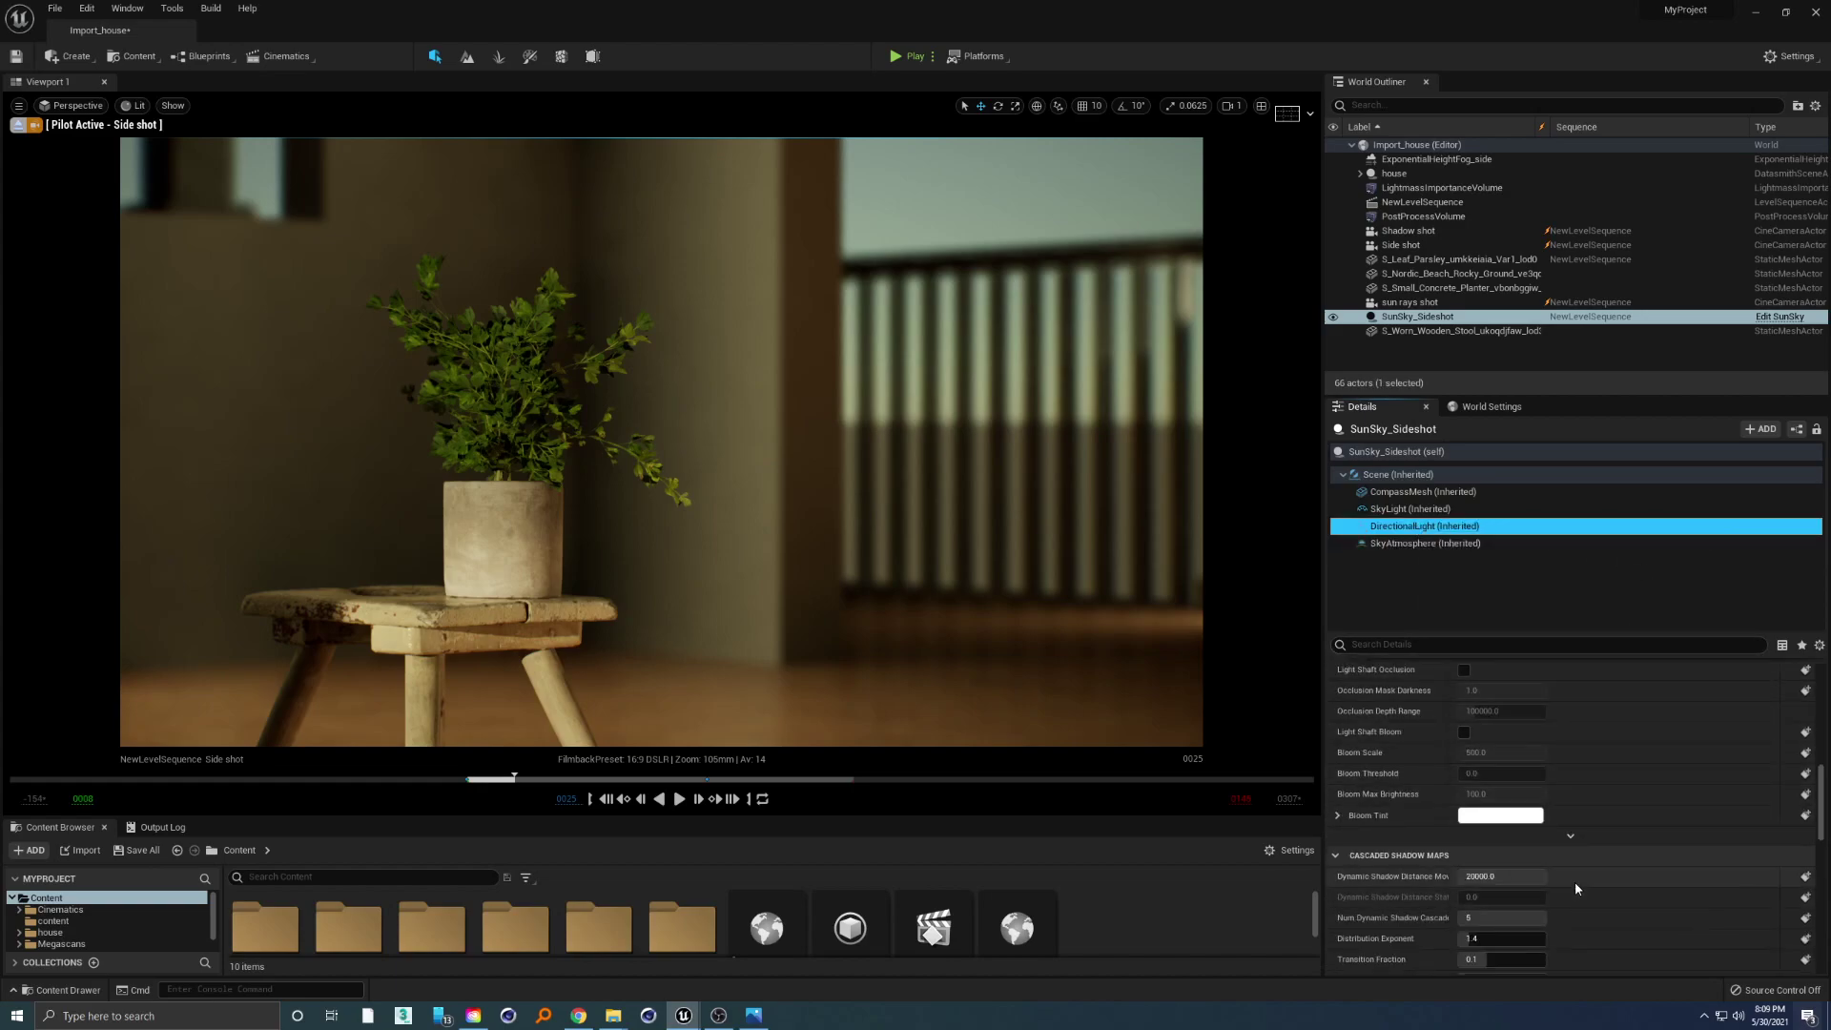
pyautogui.scroll(7, 1576, 881)
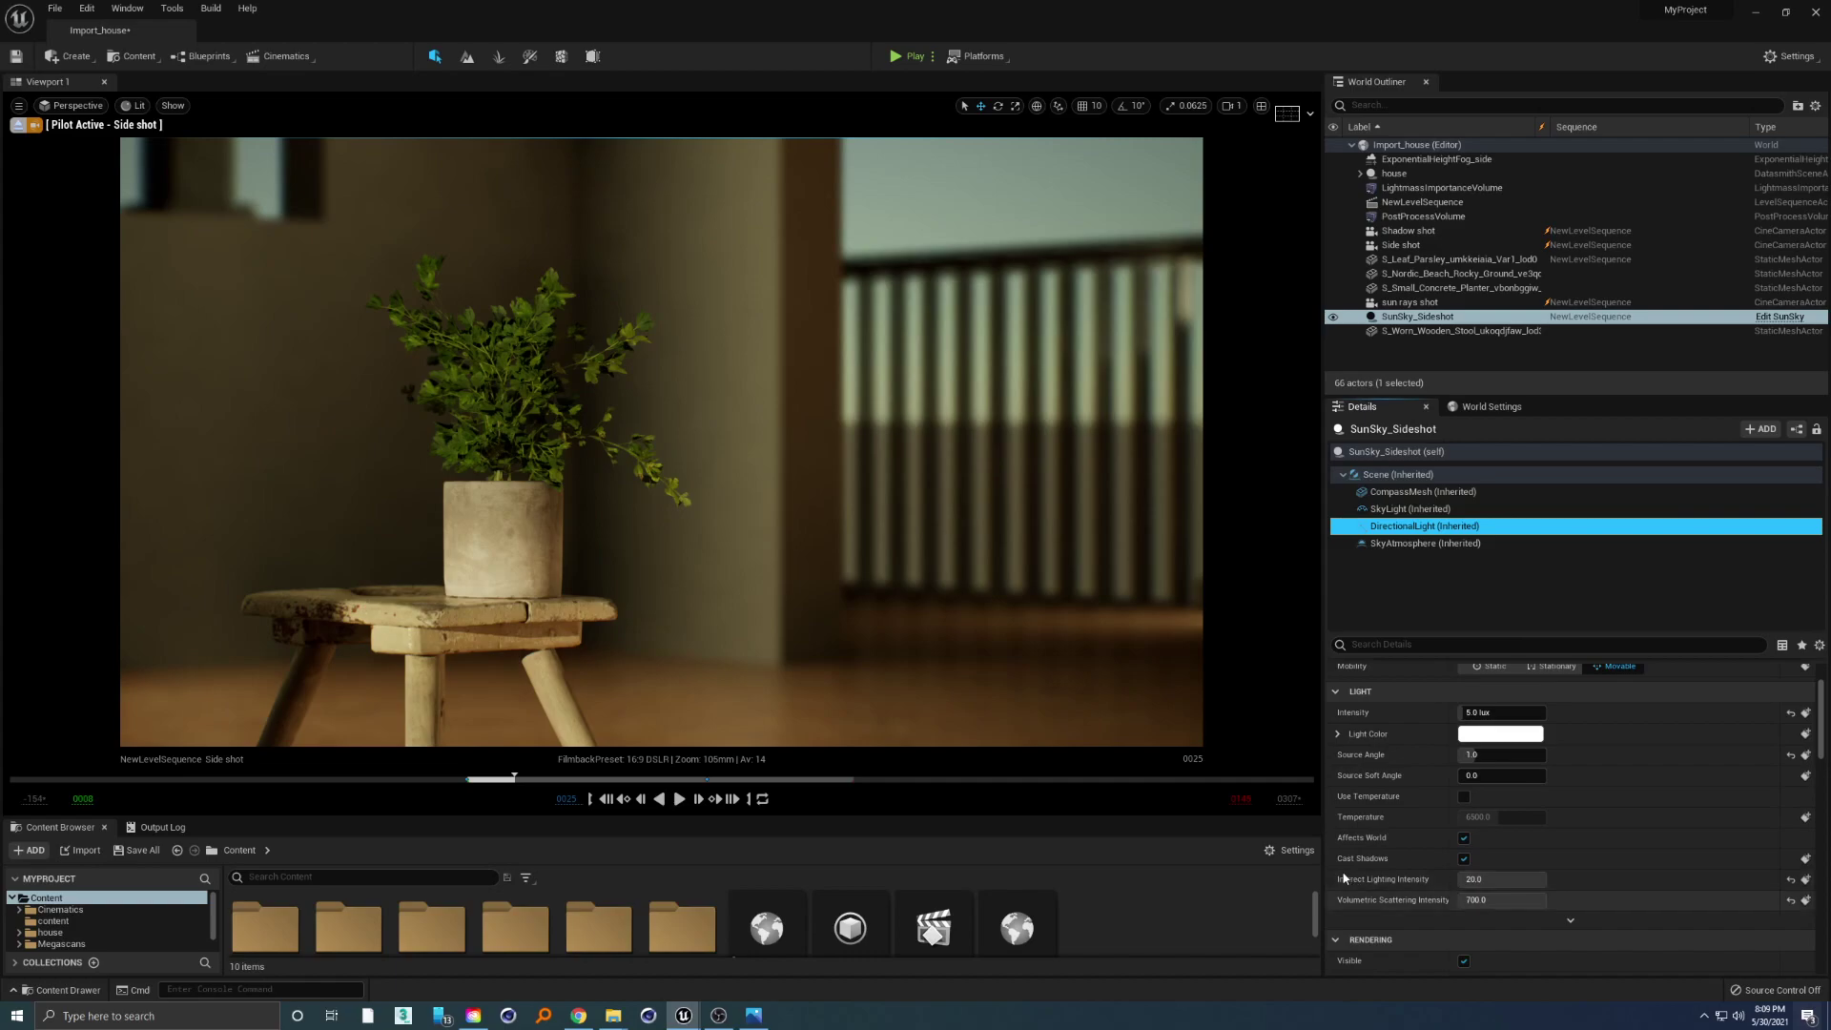
pyautogui.click(1500, 880)
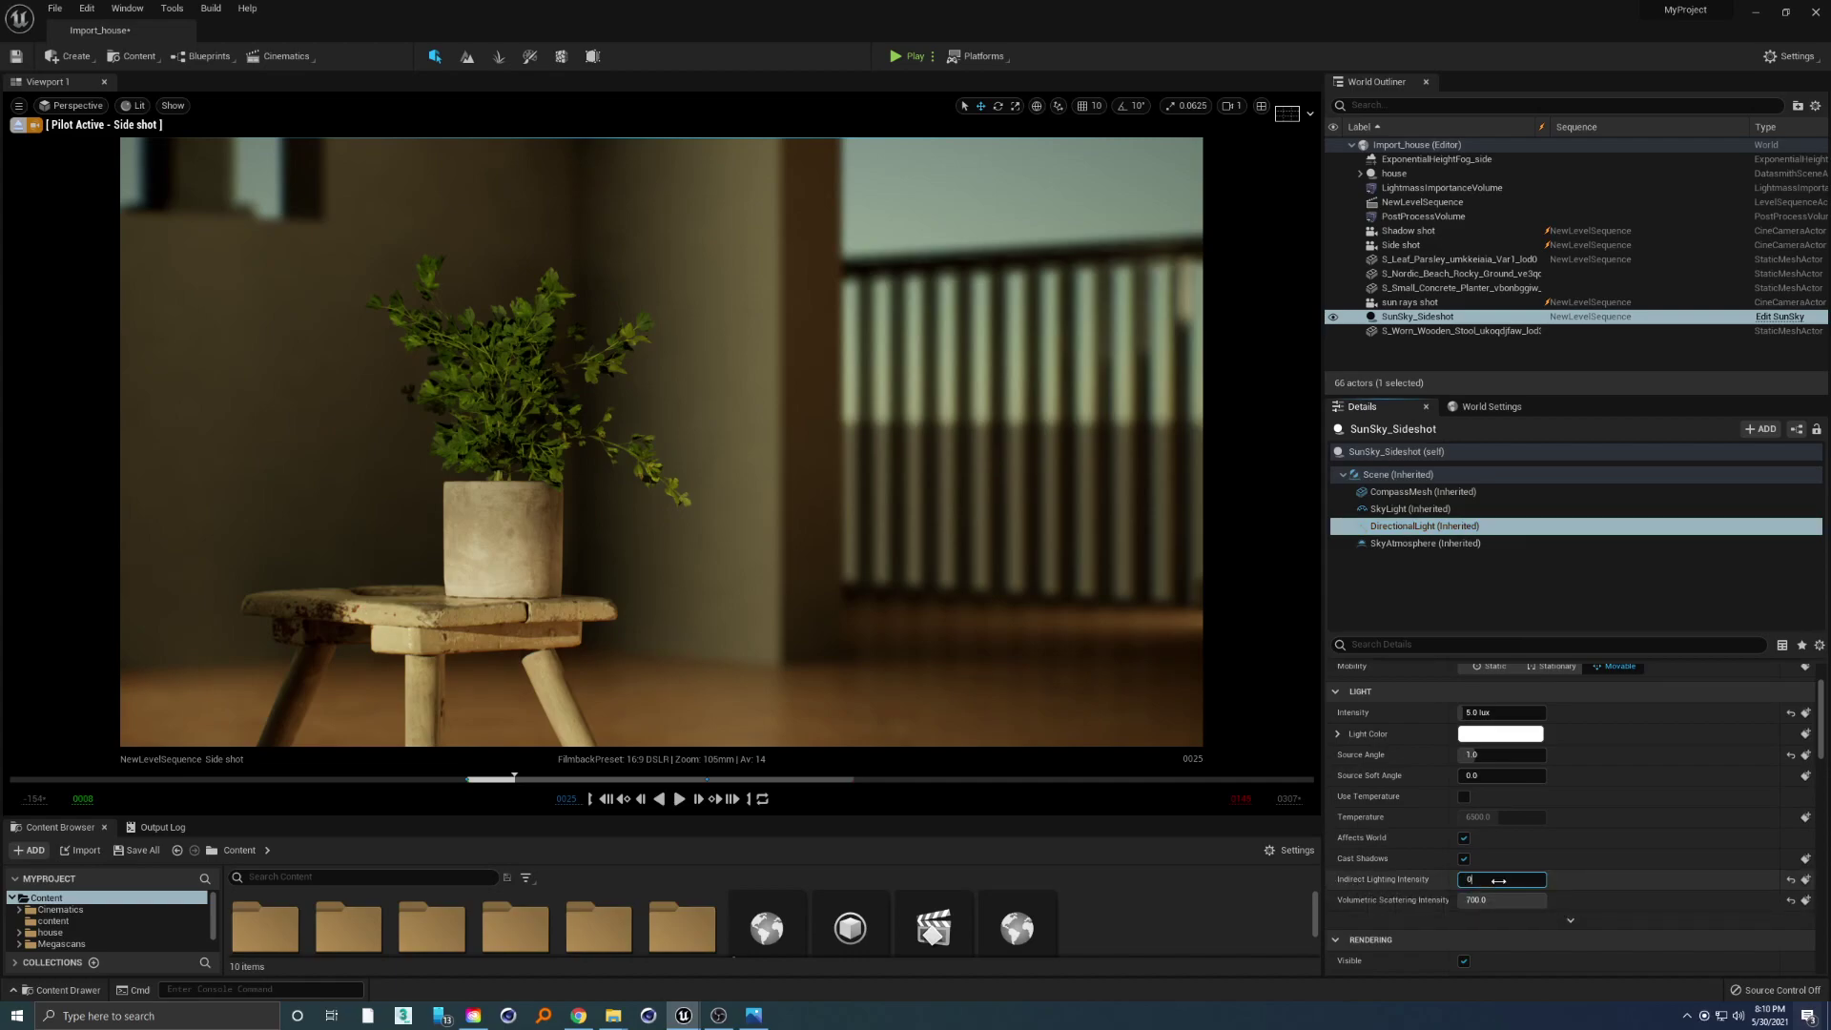
pyautogui.write('0')
pyautogui.press('Return')
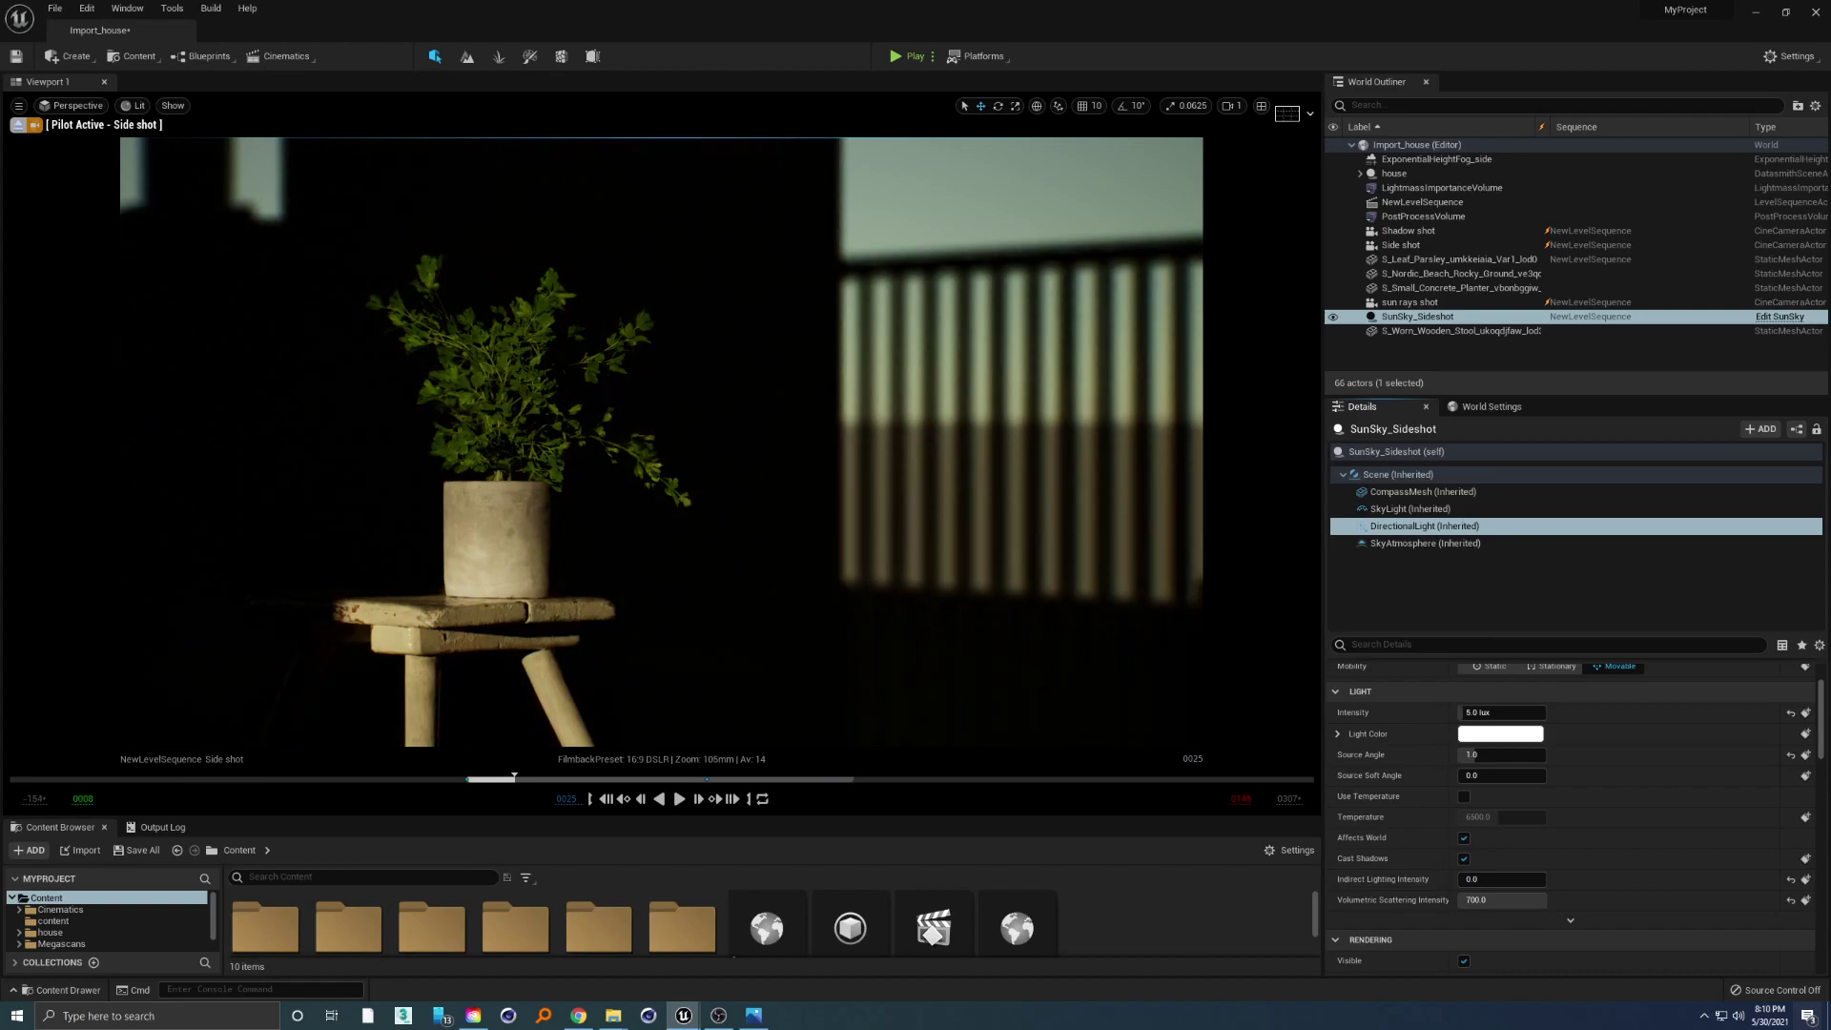
# Raise the SkyLight intensity from 30 to 150 and finally to 500.
pyautogui.click(1430, 509)
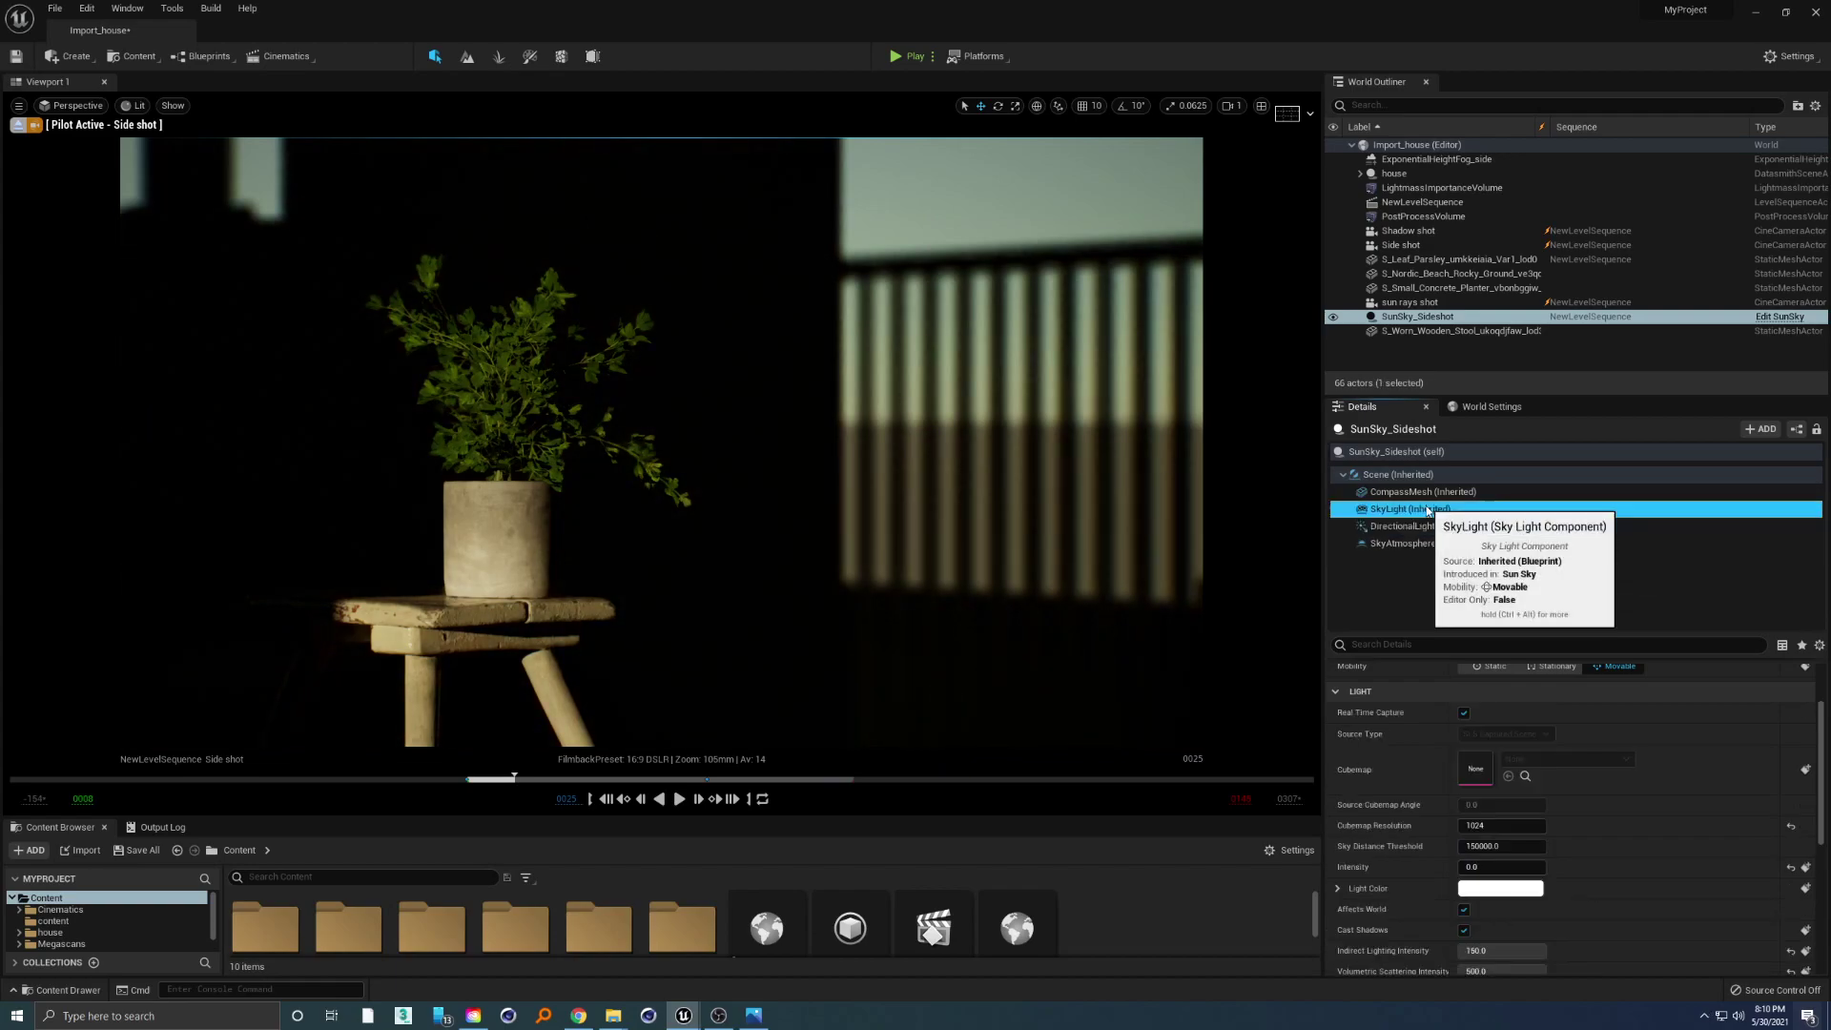
pyautogui.scroll(-2, 1662, 768)
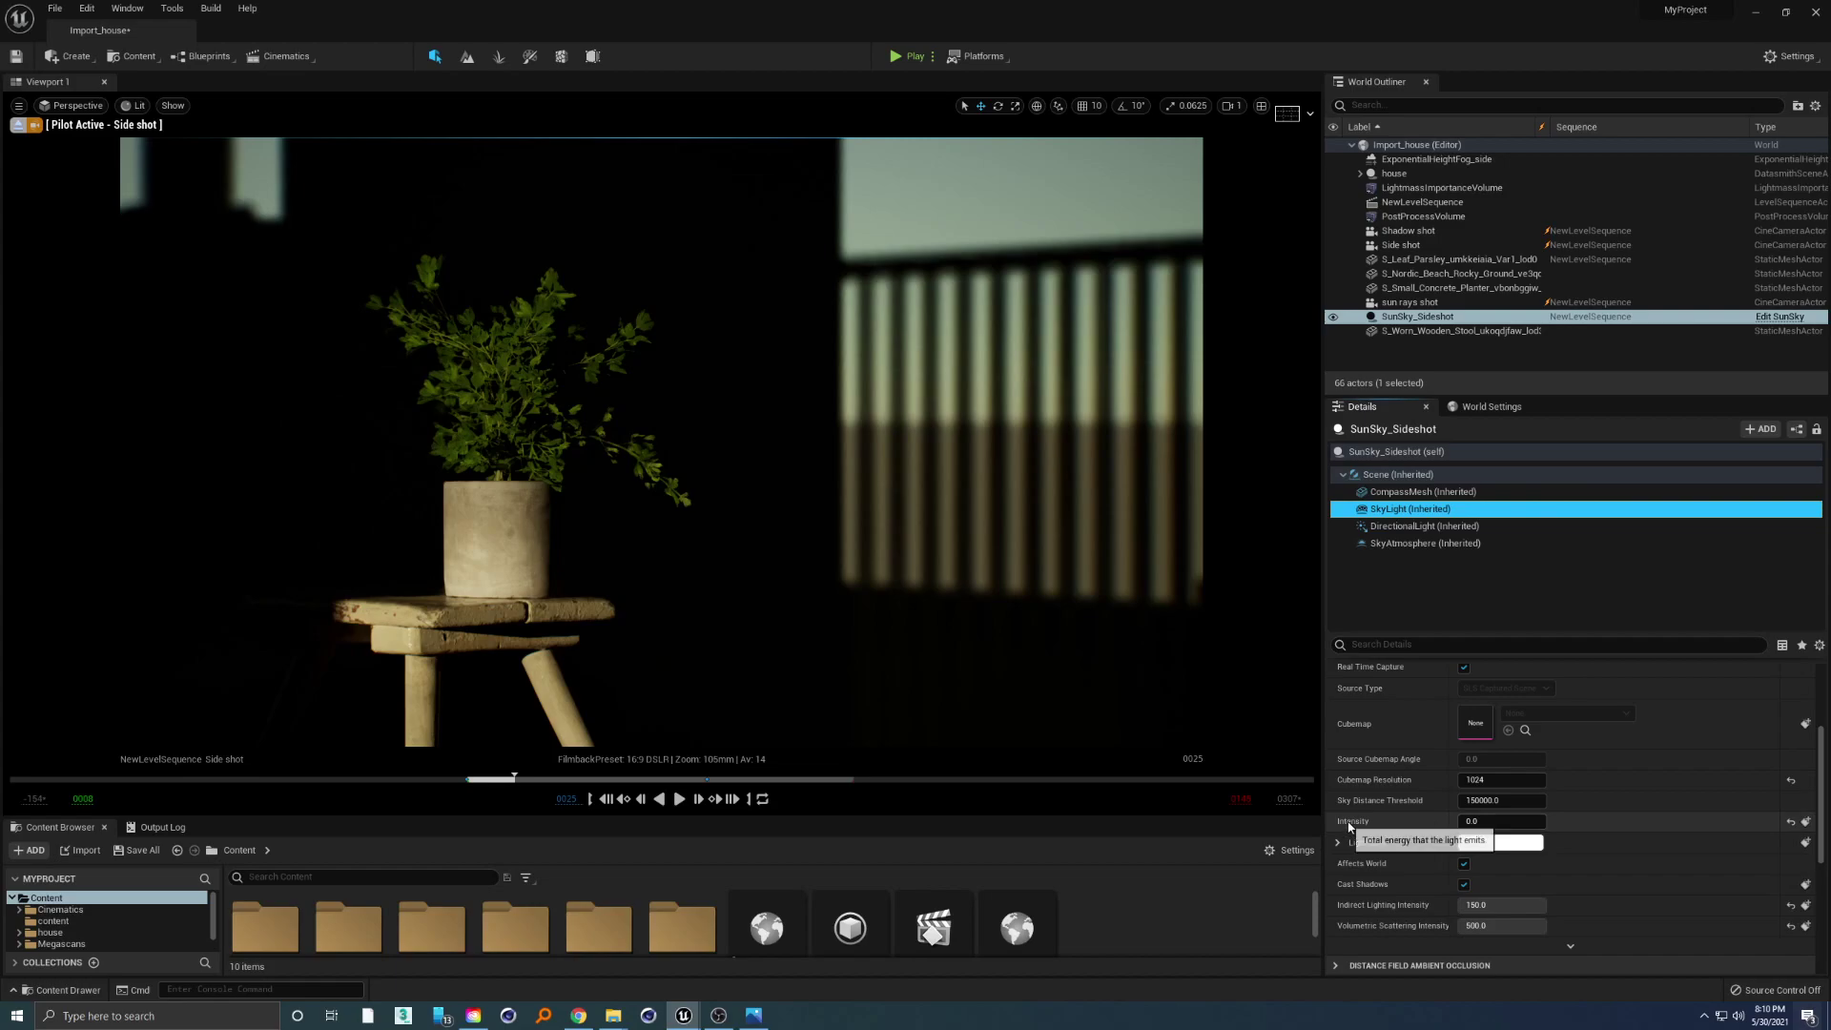
pyautogui.click(1480, 821)
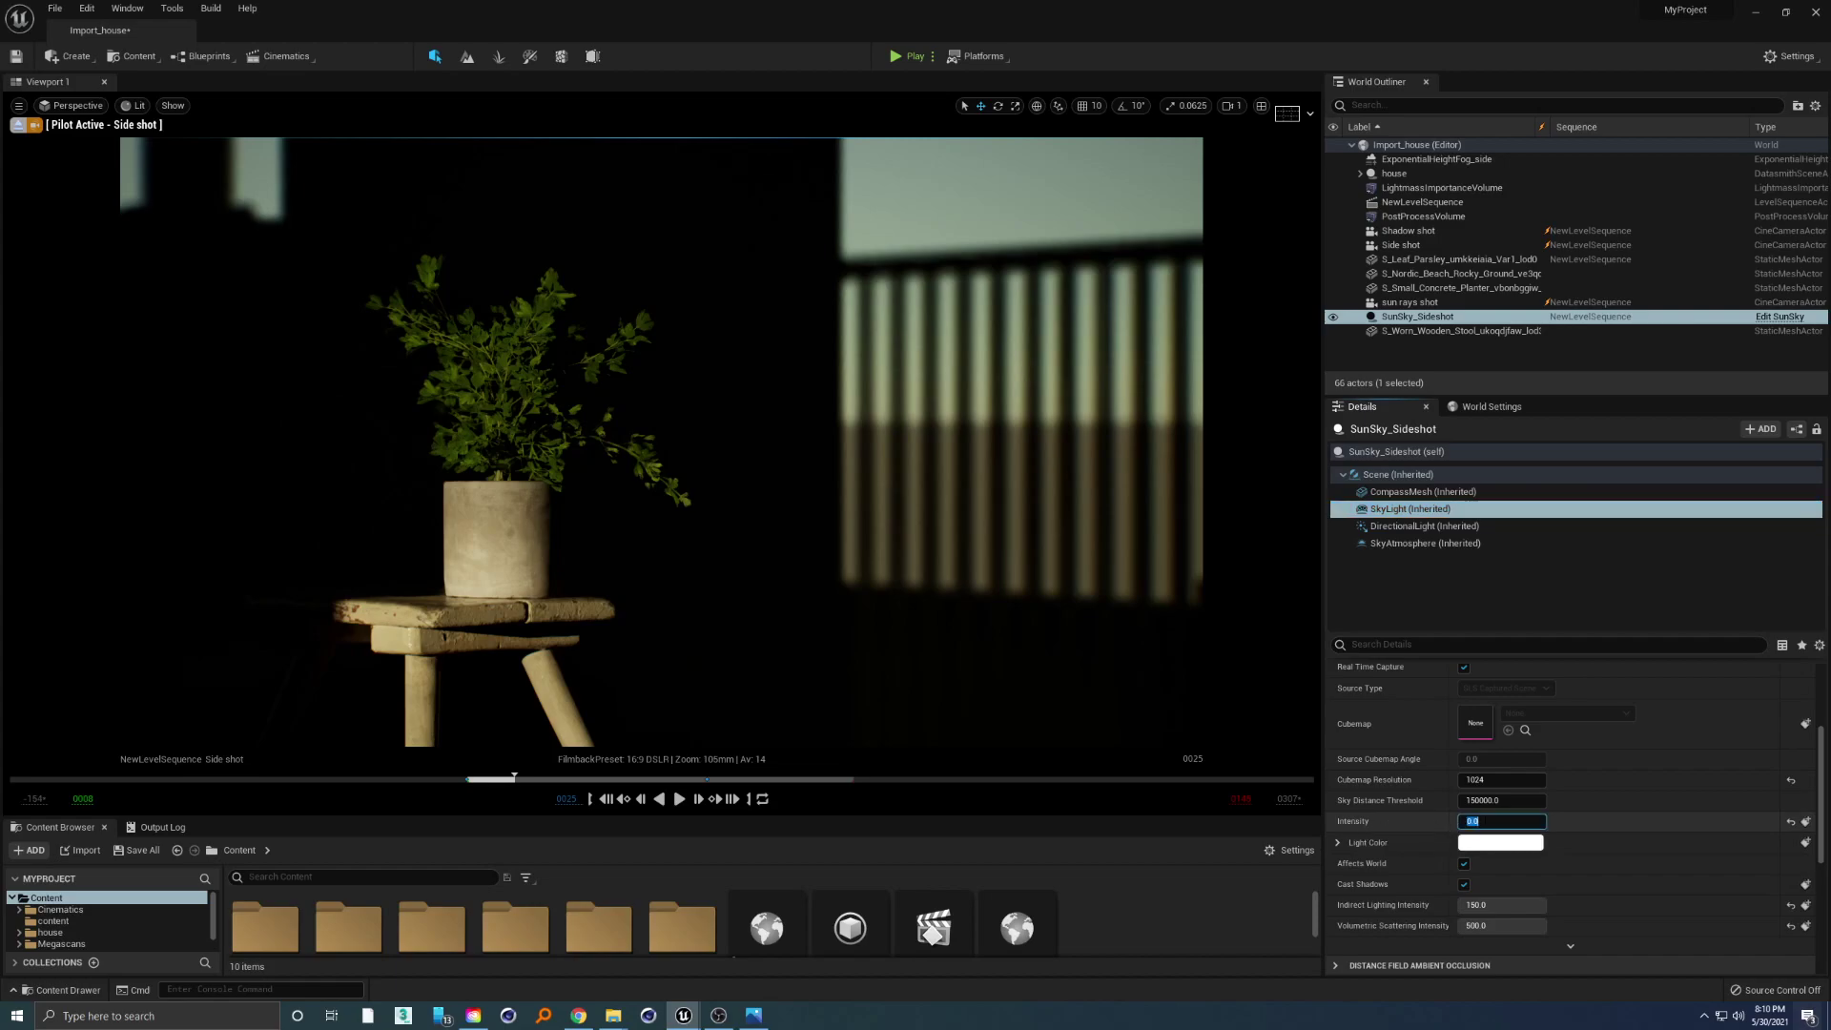
pyautogui.write('30')
pyautogui.press('Return')
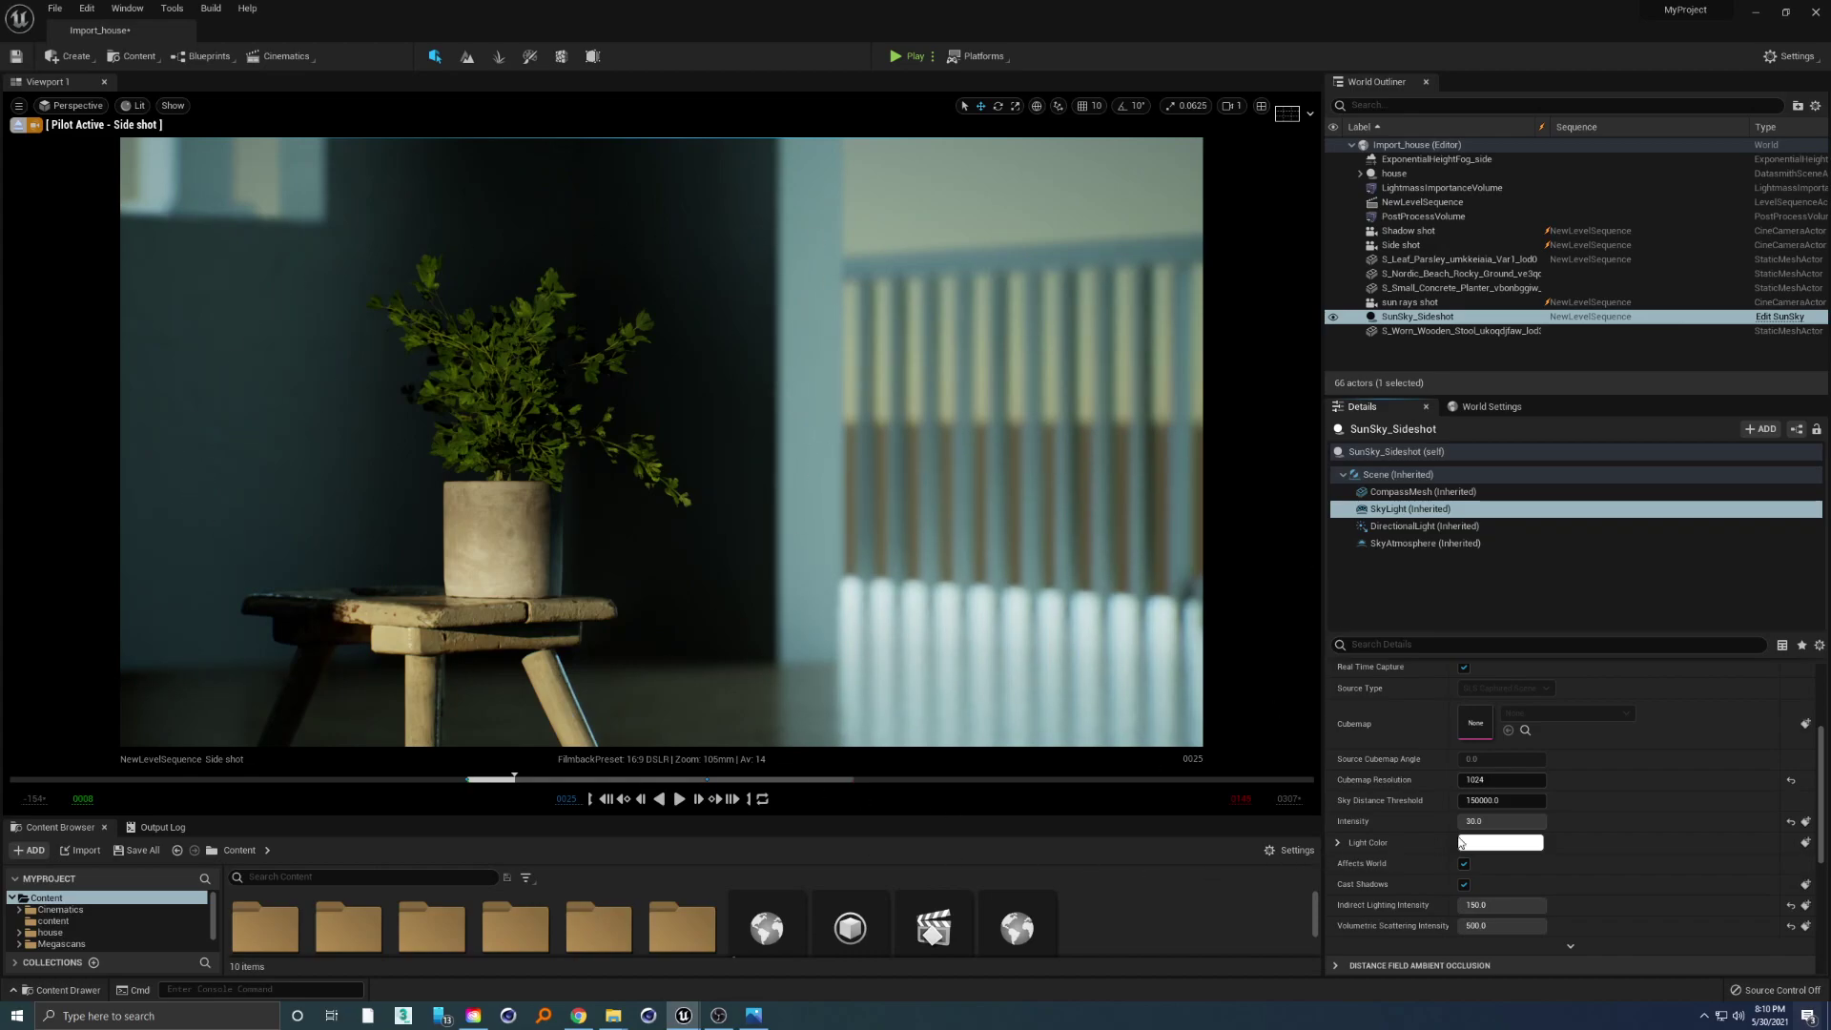
pyautogui.click(1503, 821)
pyautogui.write('150')
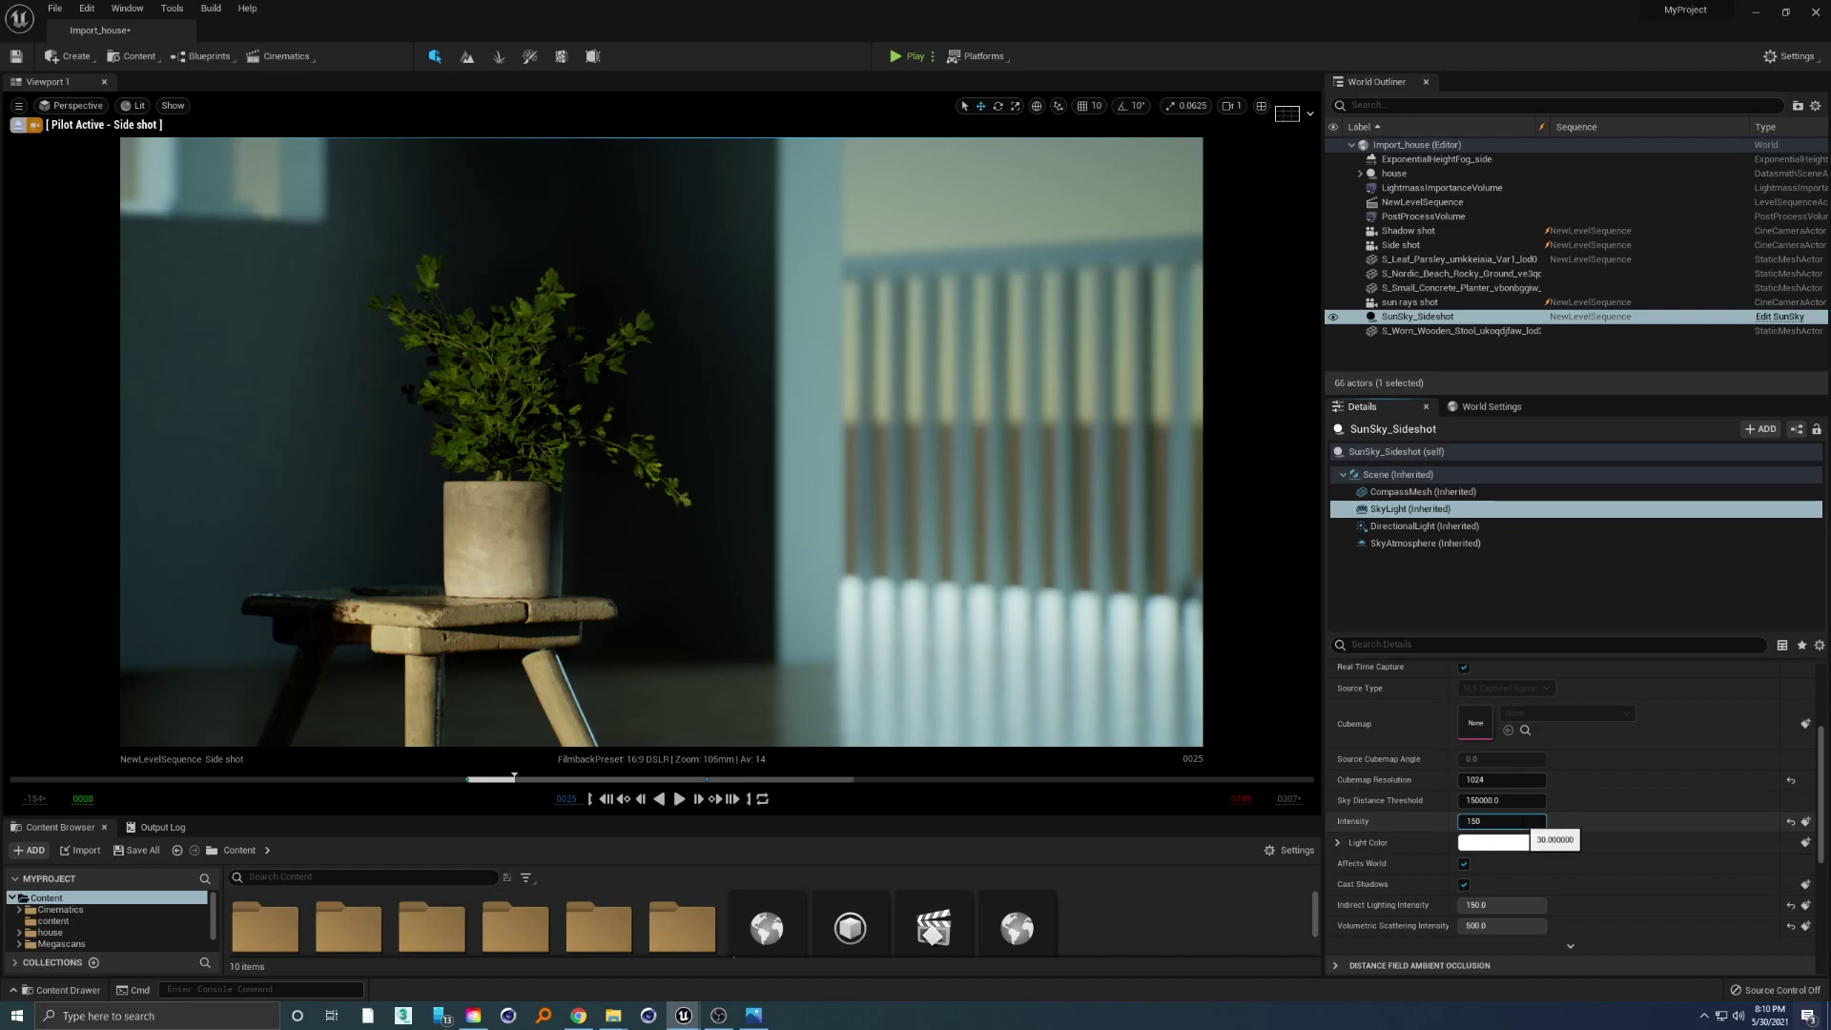
pyautogui.press('Return')
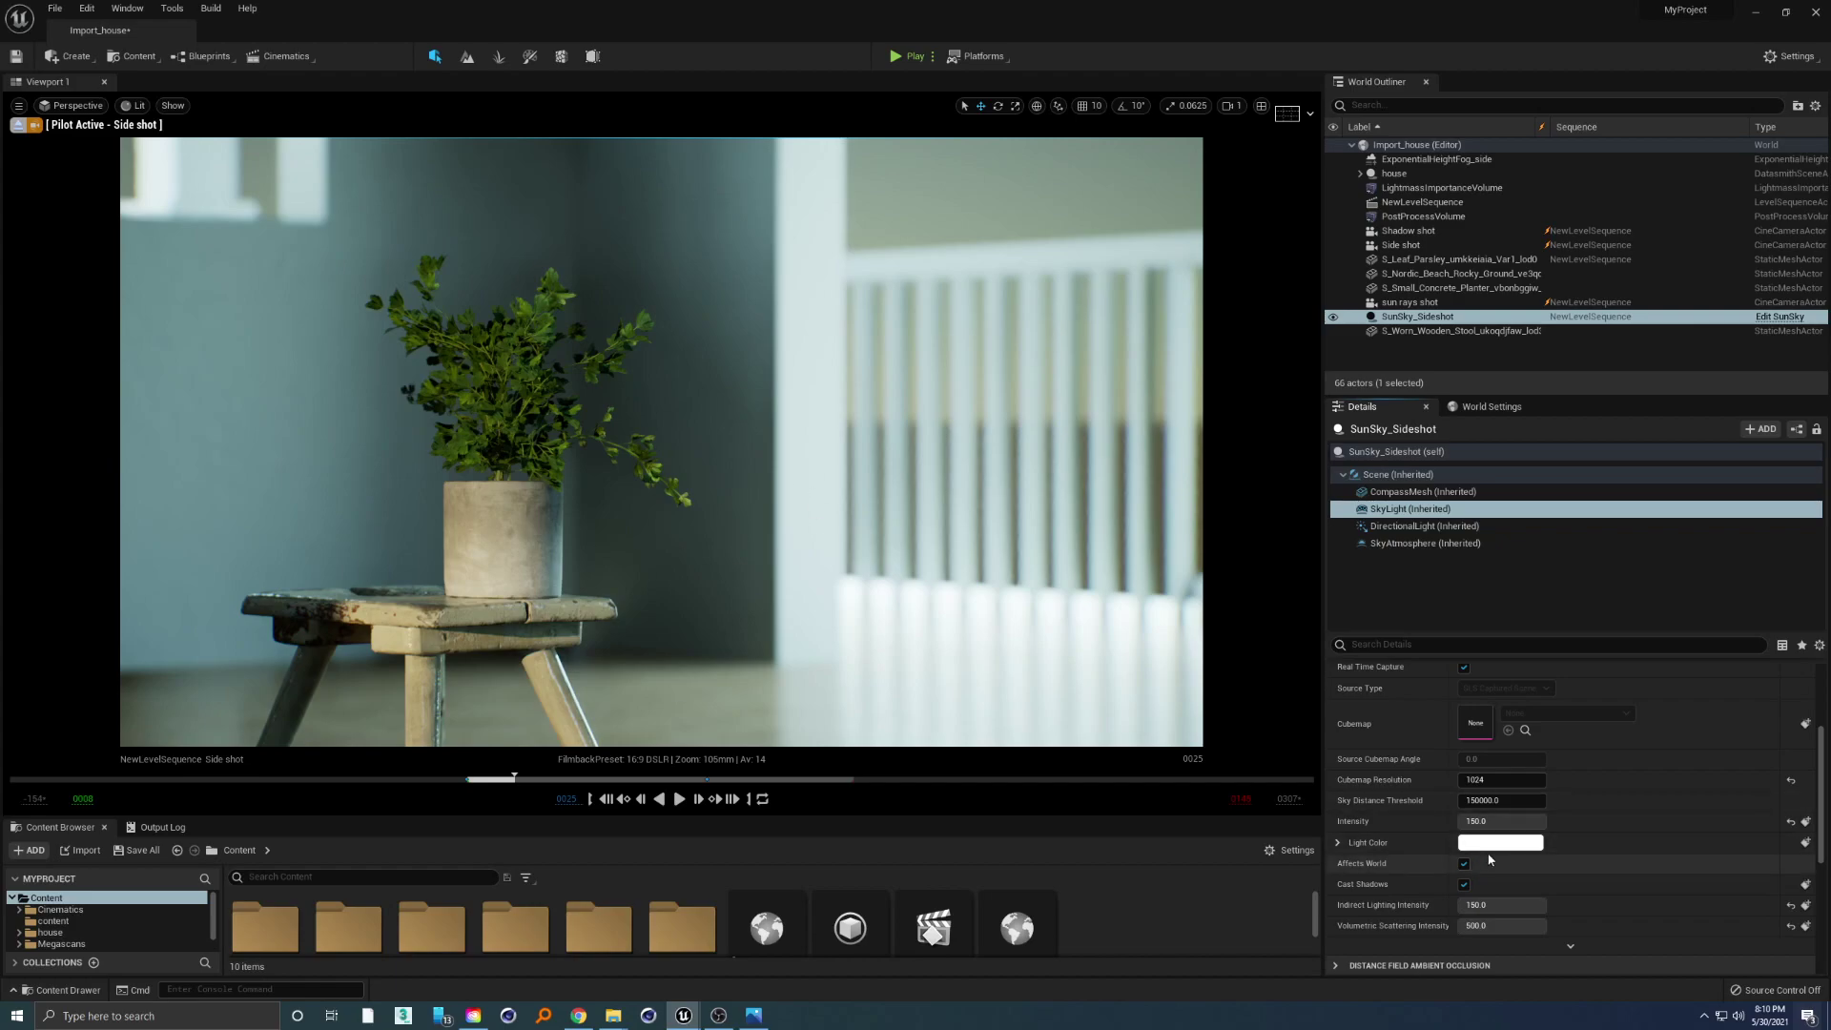
pyautogui.click(1492, 821)
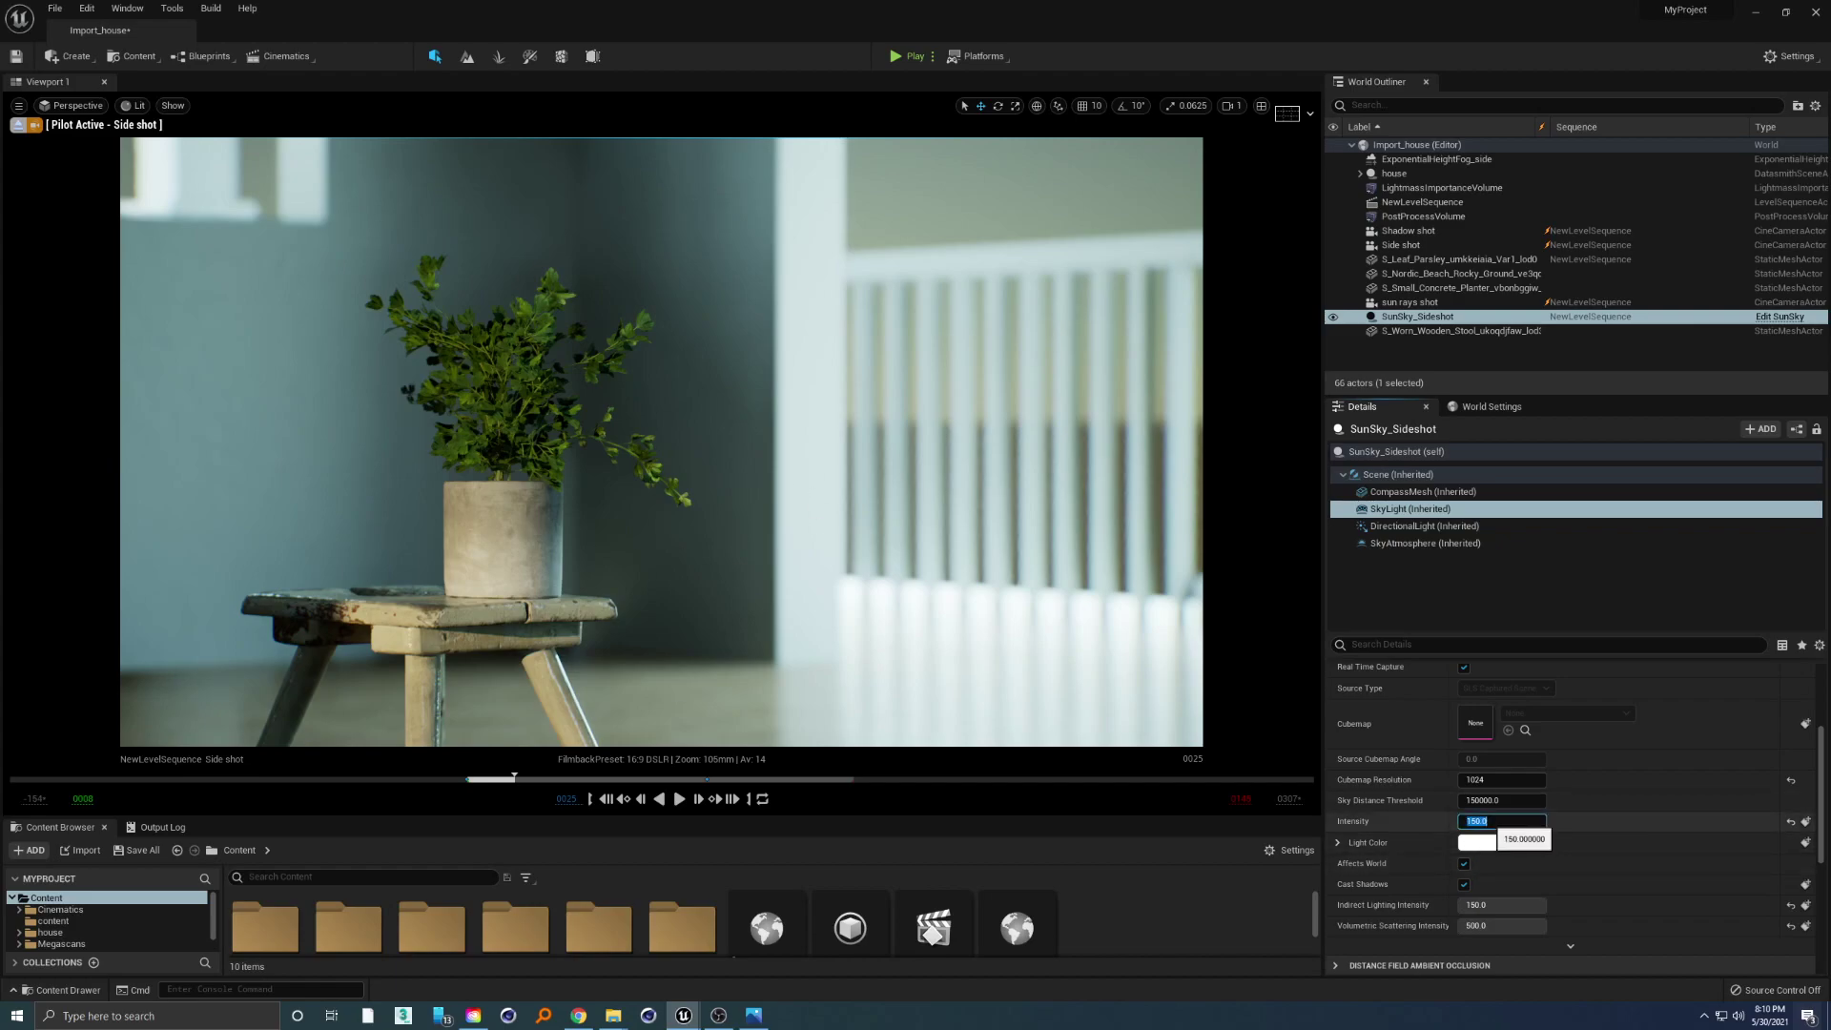
pyautogui.write('500')
pyautogui.press('Return')
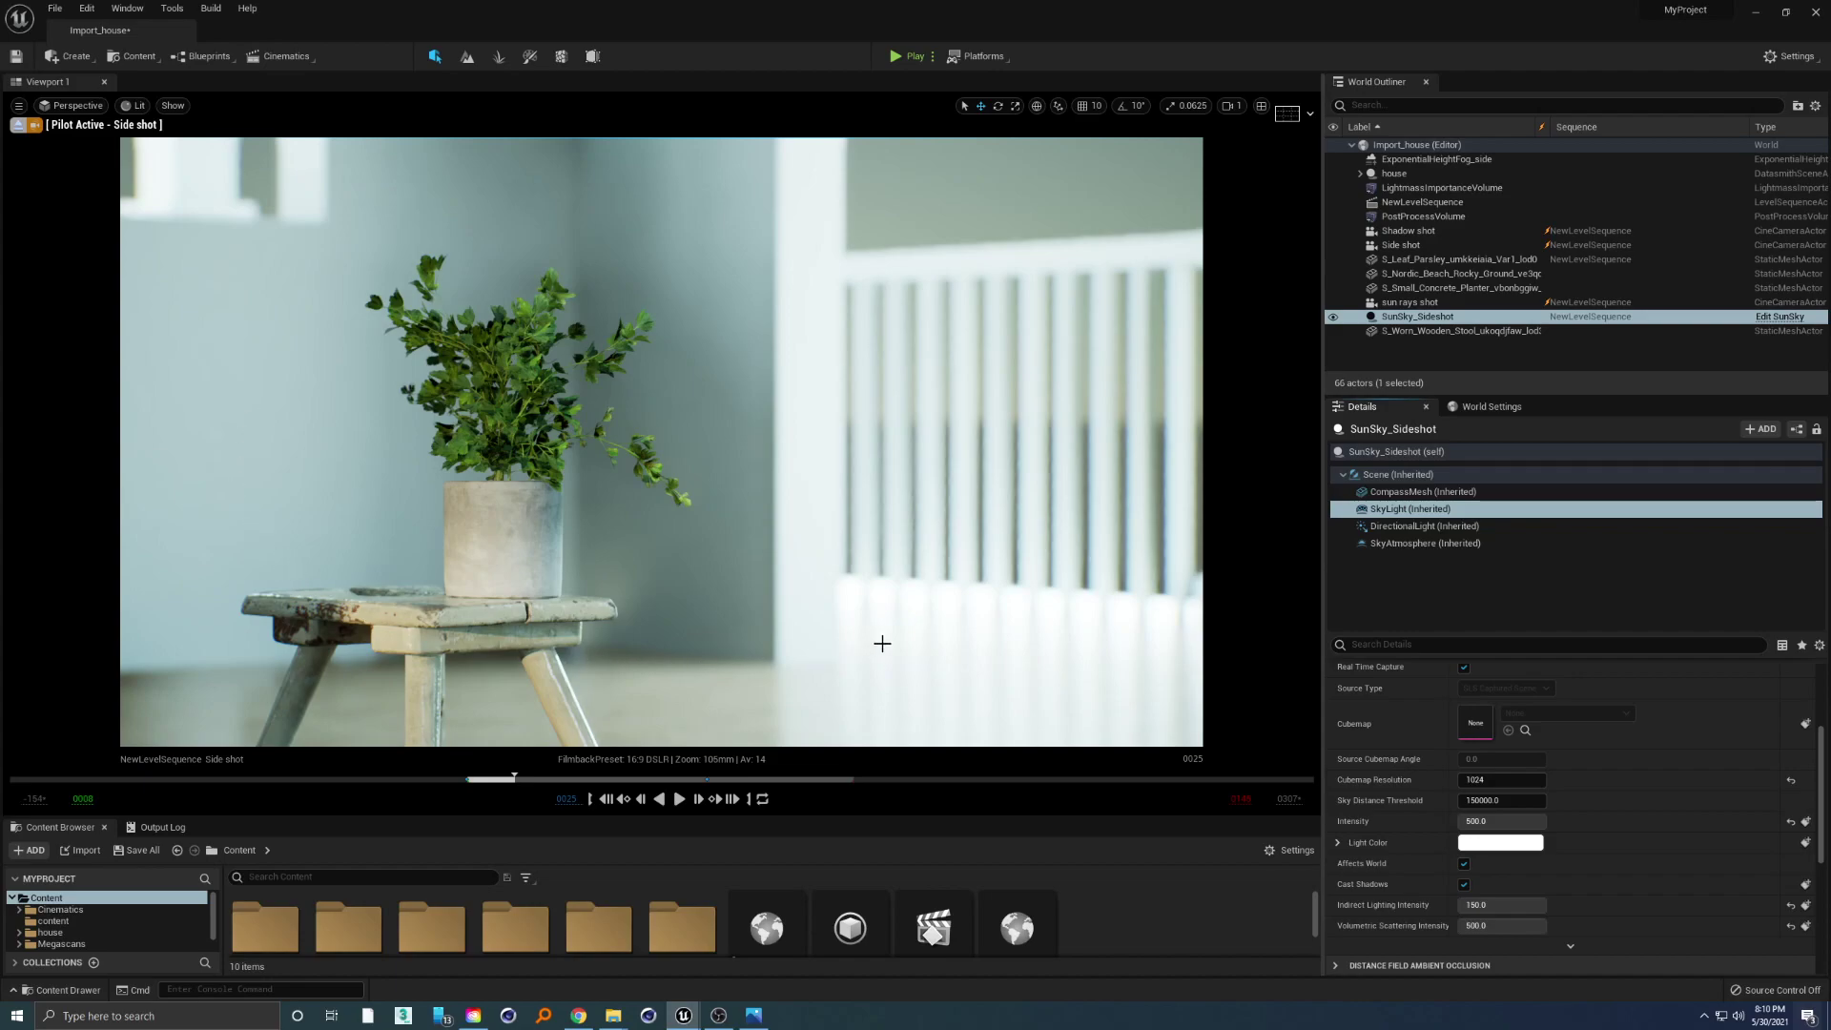
# Try the sun's indirect lighting intensity at 20 and 200, then return it to 20.
pyautogui.click(1422, 526)
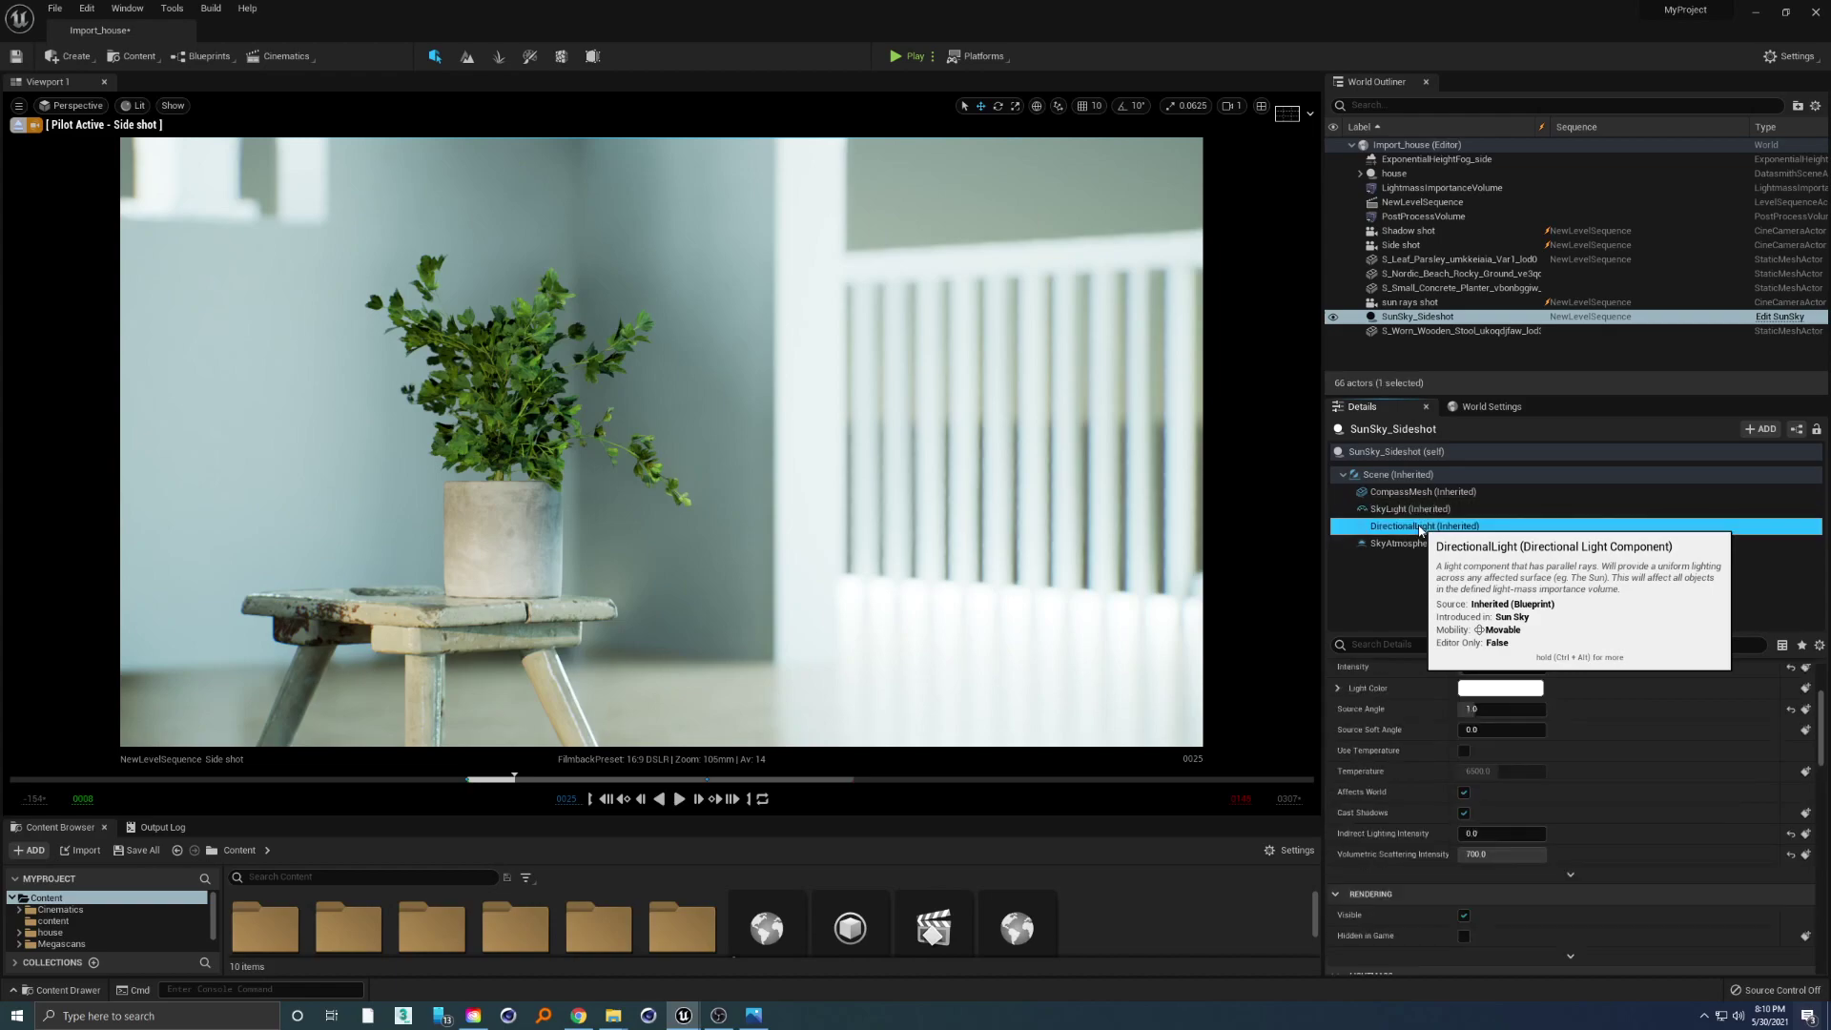
pyautogui.click(1492, 836)
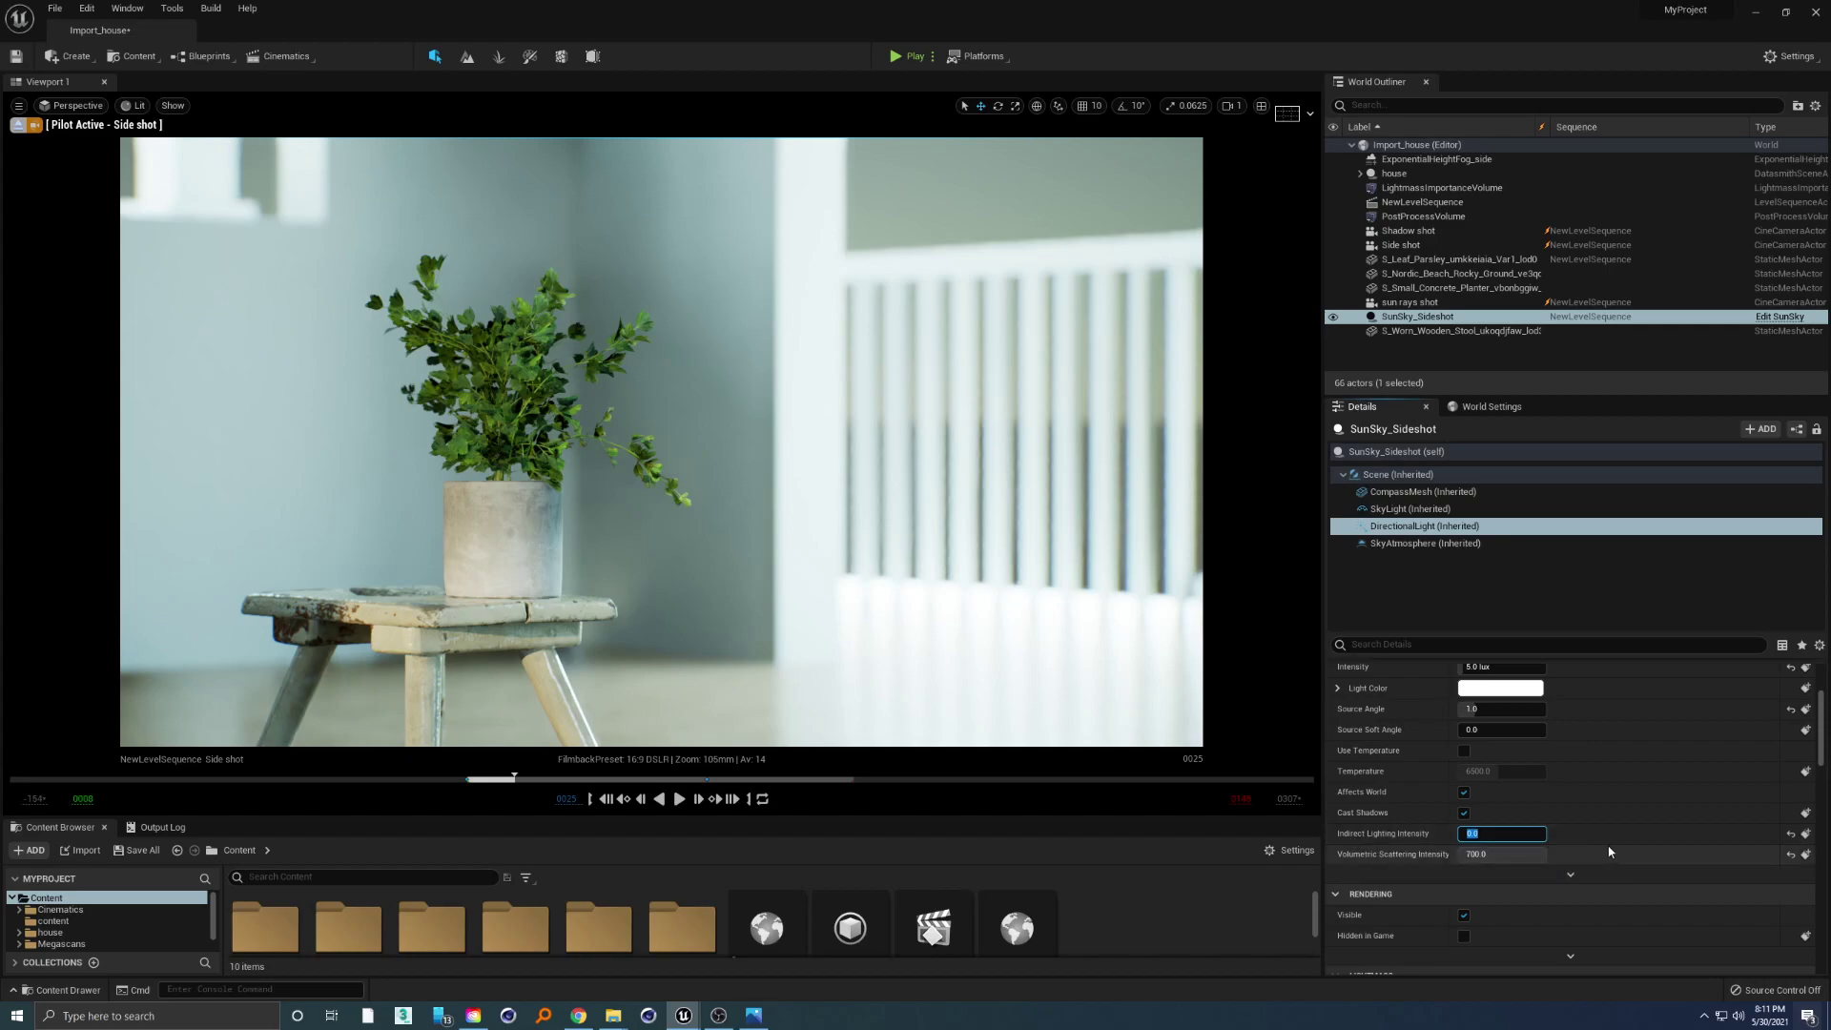
pyautogui.write('20')
pyautogui.press('Return')
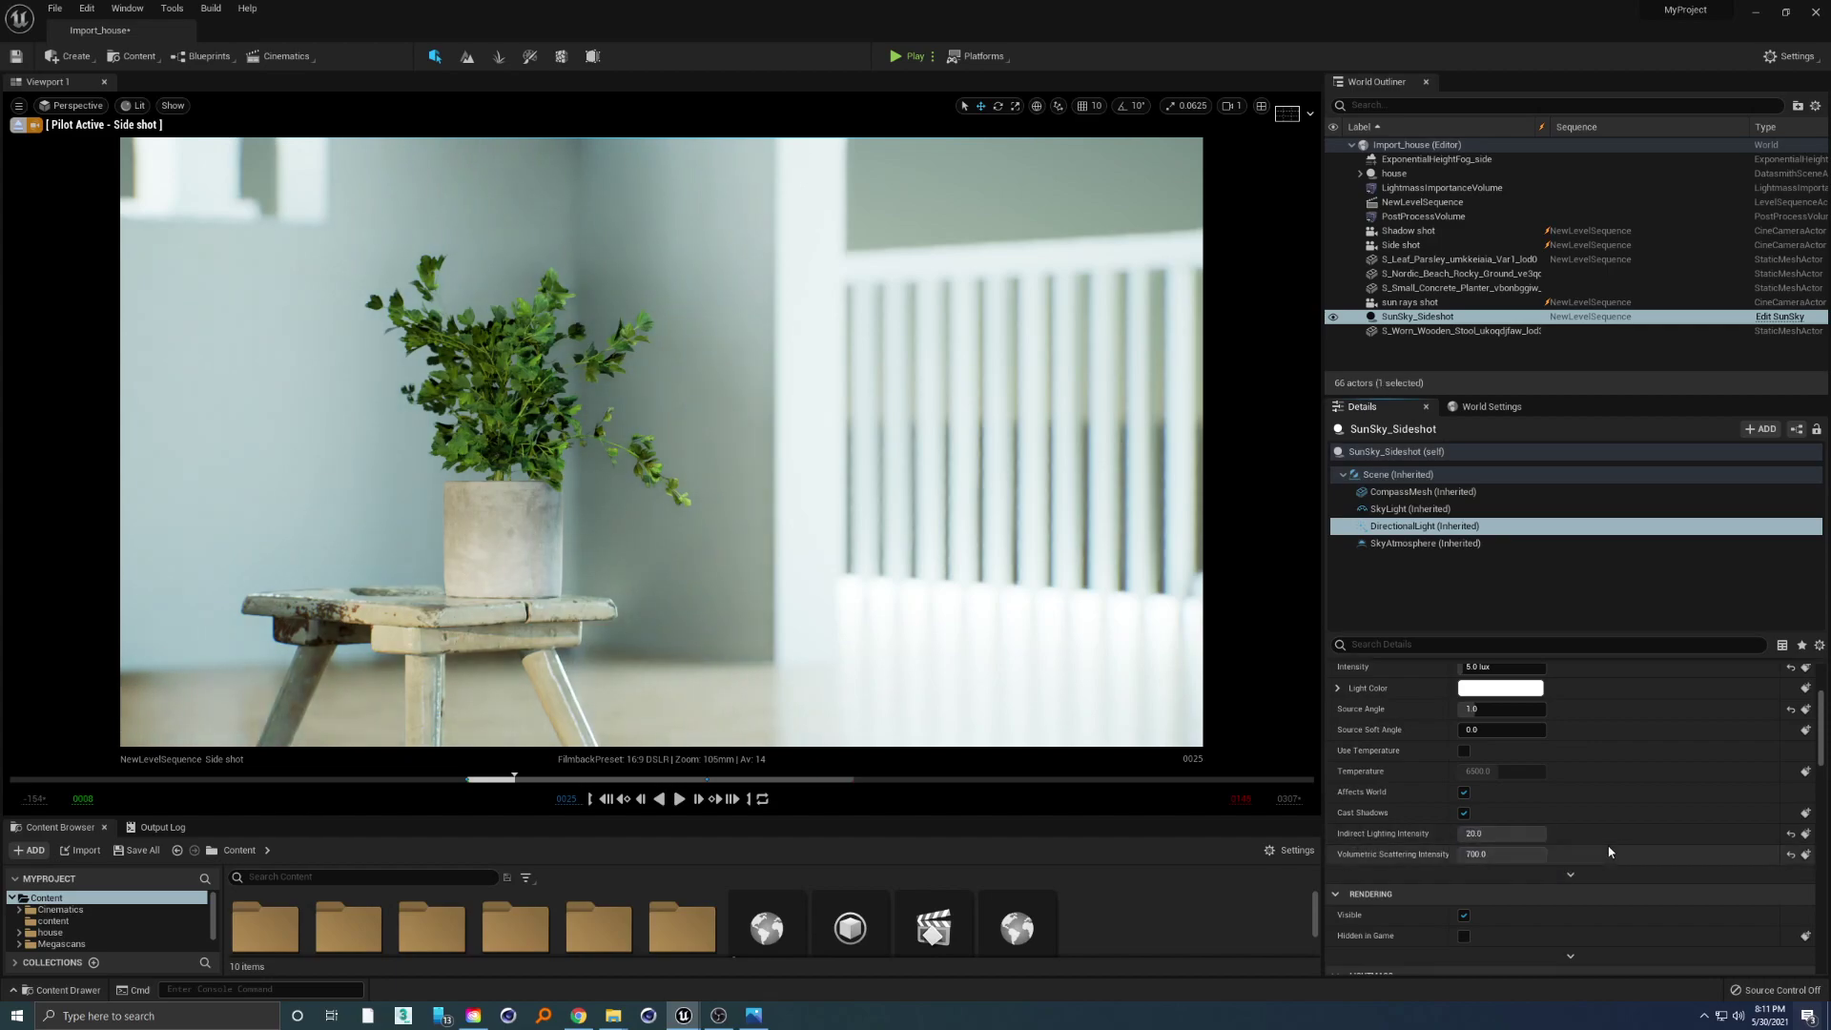
pyautogui.click(1502, 834)
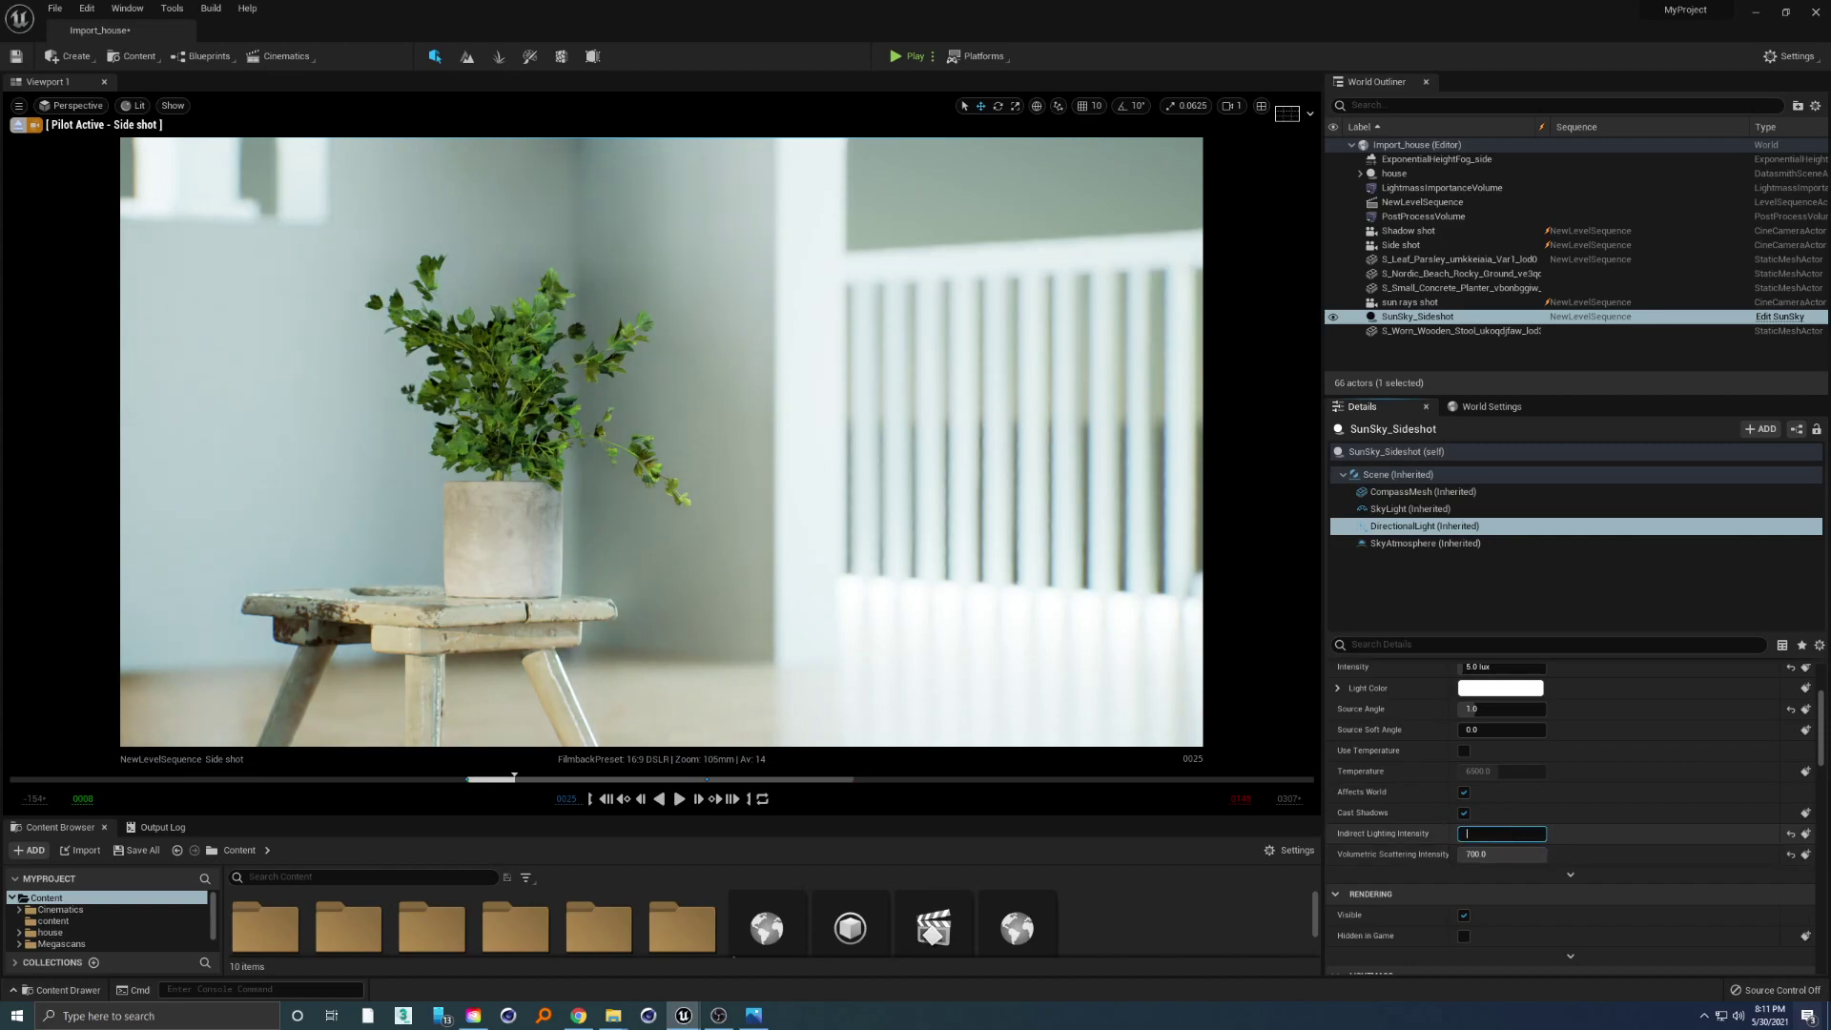
pyautogui.write('200')
pyautogui.press('Return')
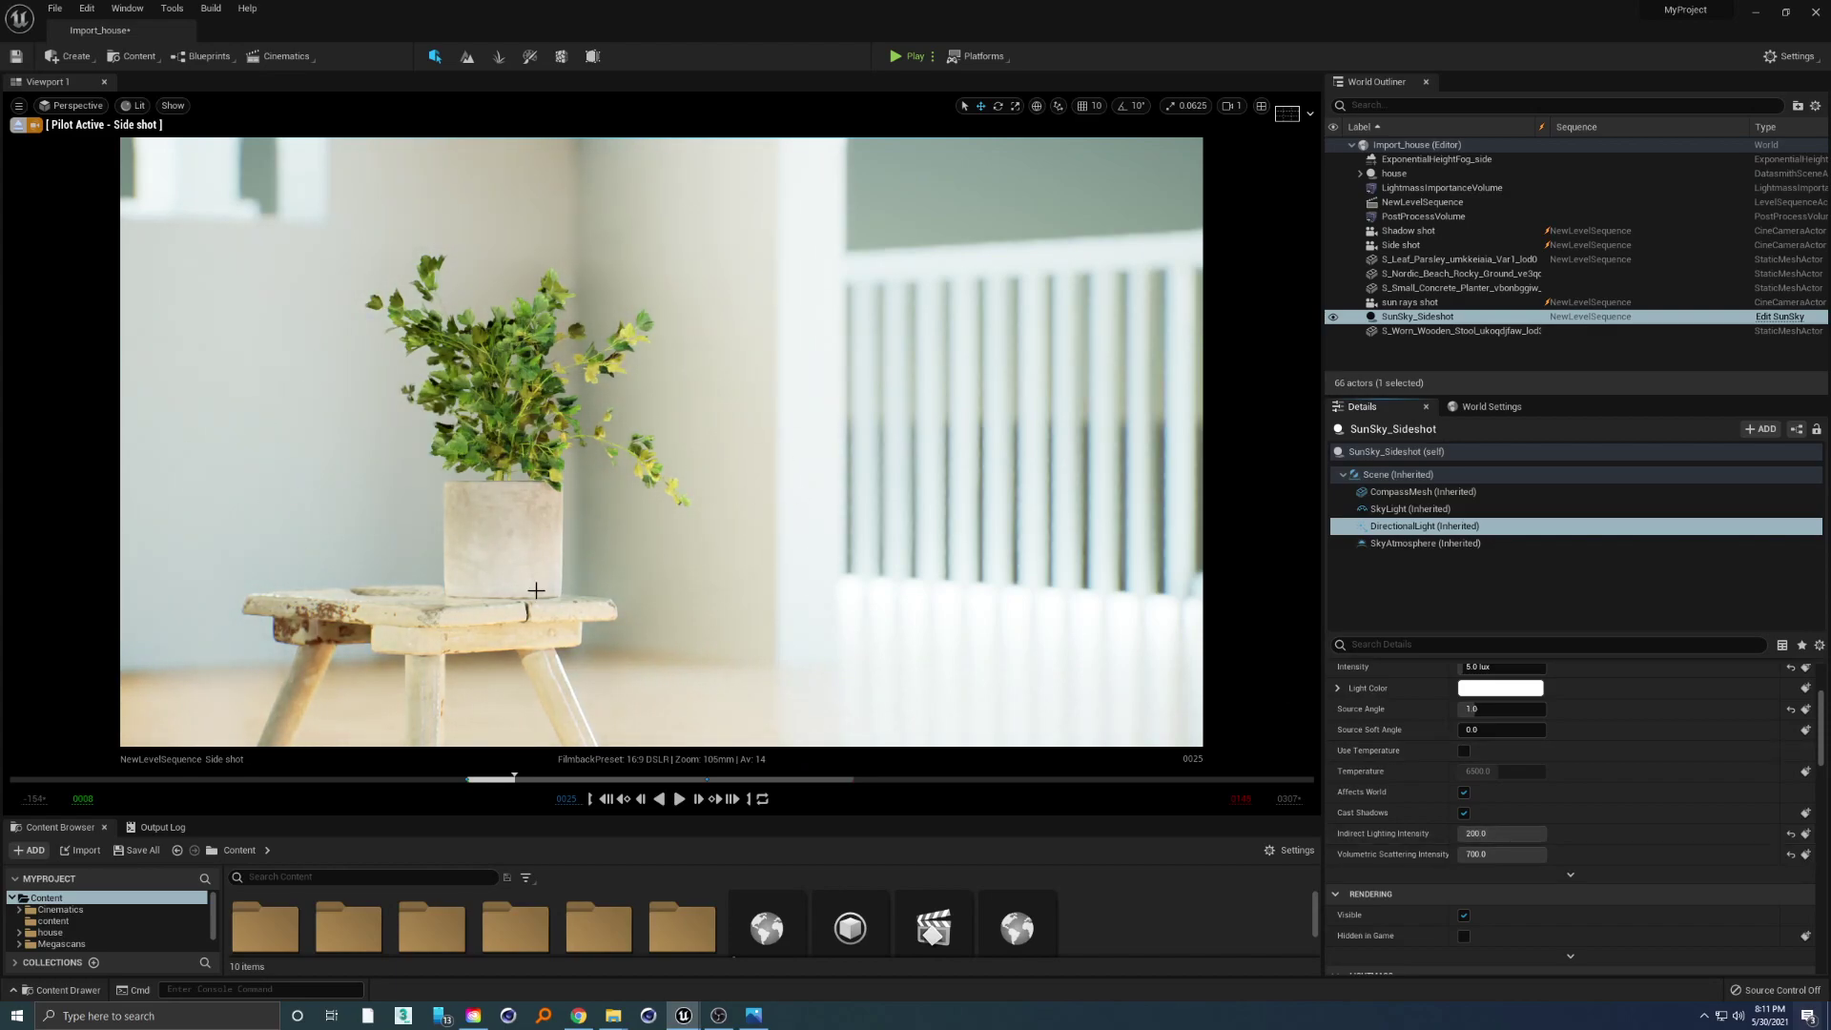
pyautogui.click(1493, 835)
pyautogui.write('20')
pyautogui.press('Return')
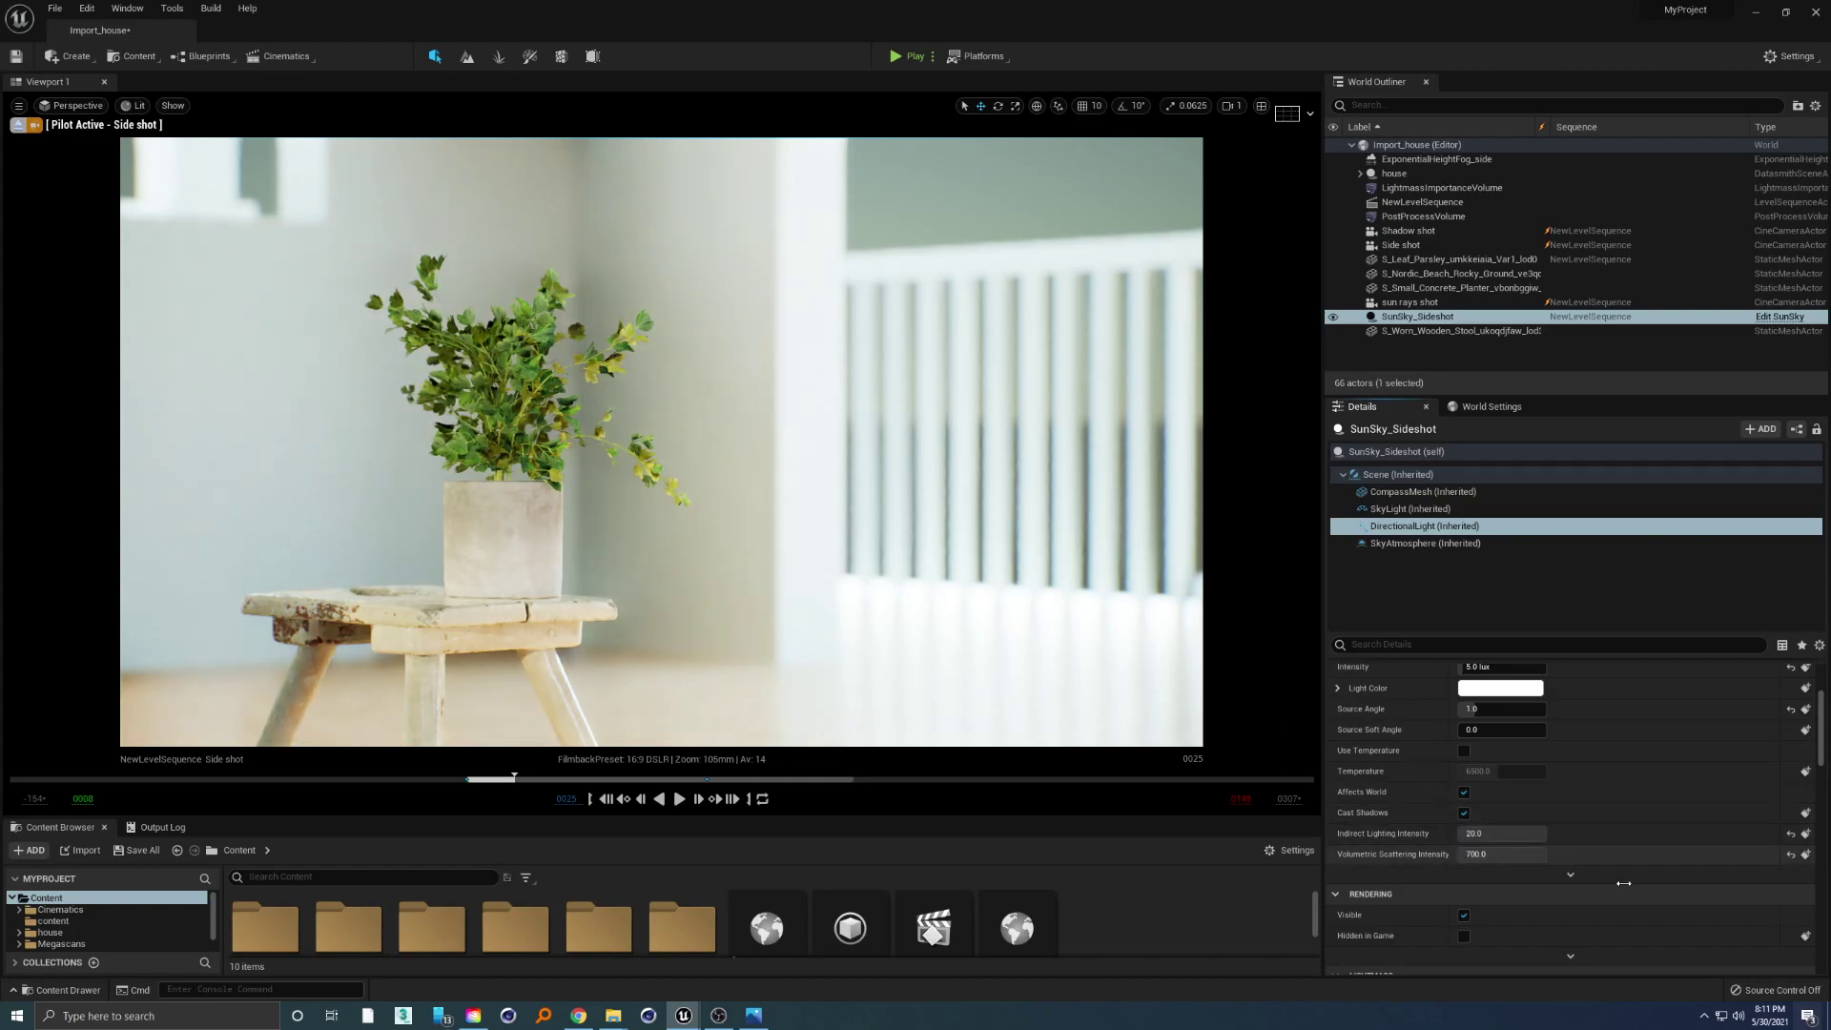
# Set the SkyLight intensity to 20.
pyautogui.click(1412, 510)
pyautogui.click(1497, 820)
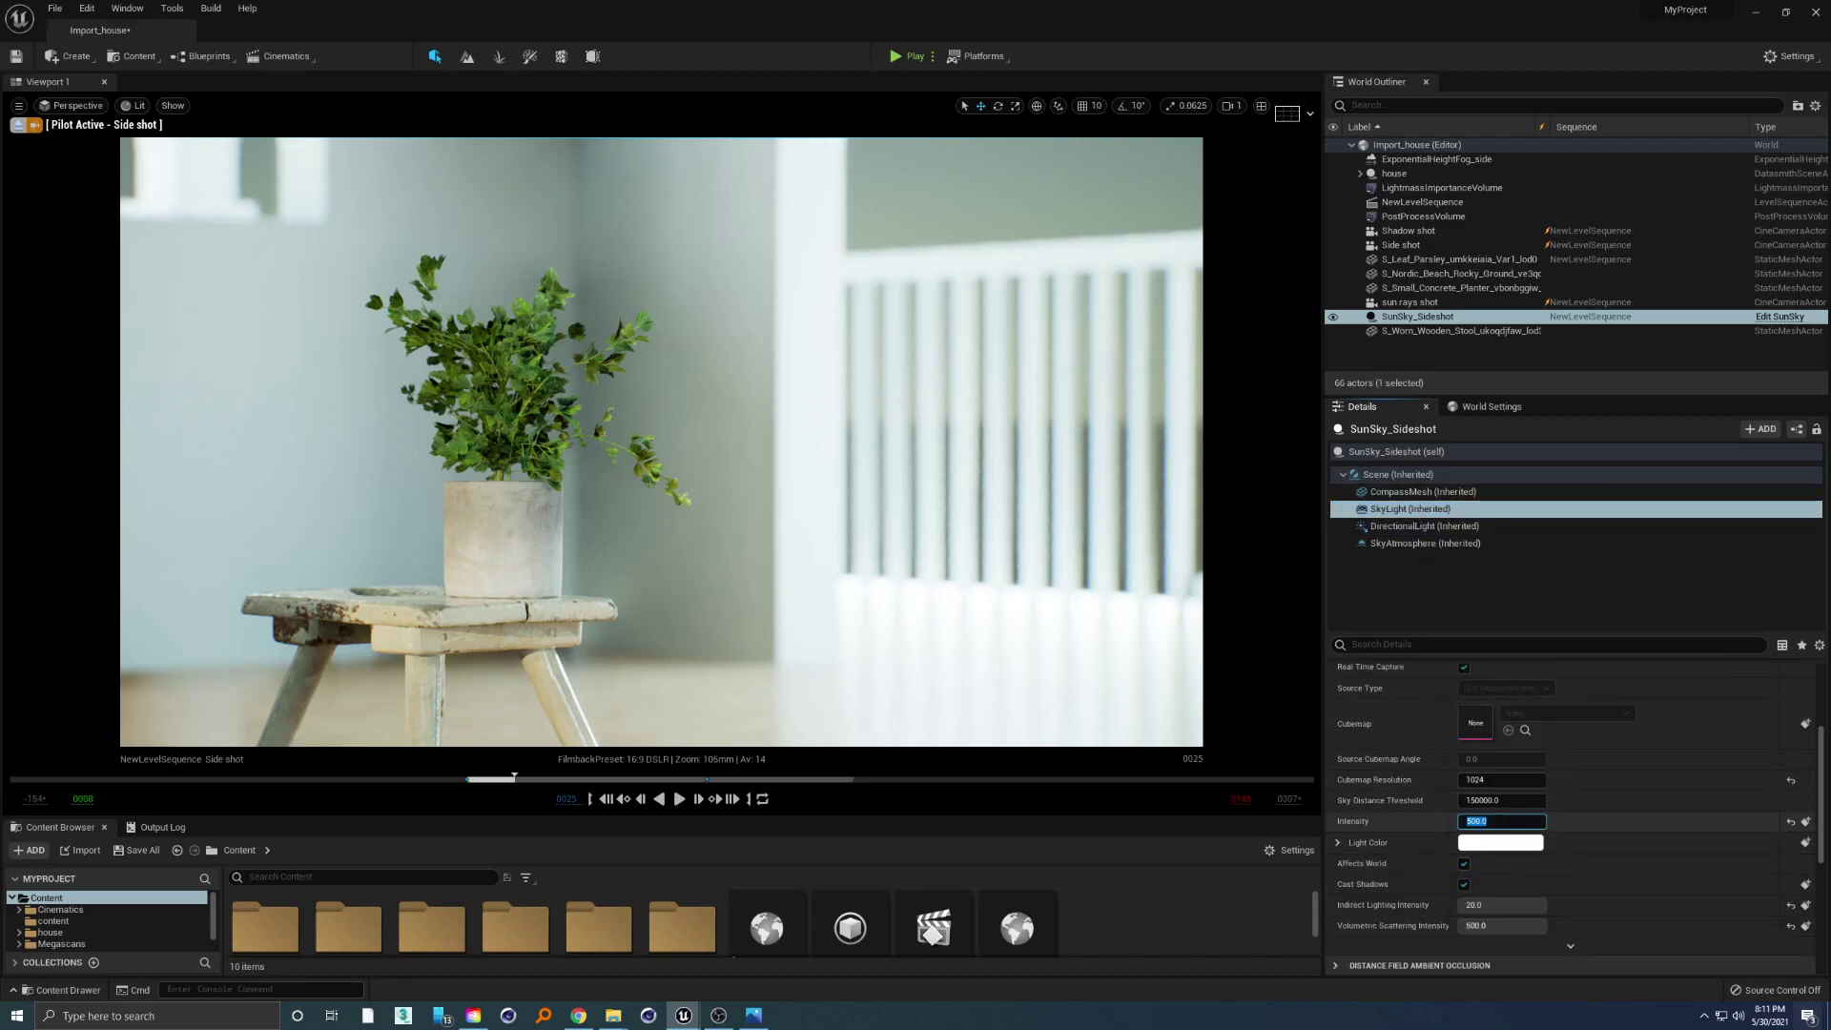
pyautogui.press('Return')
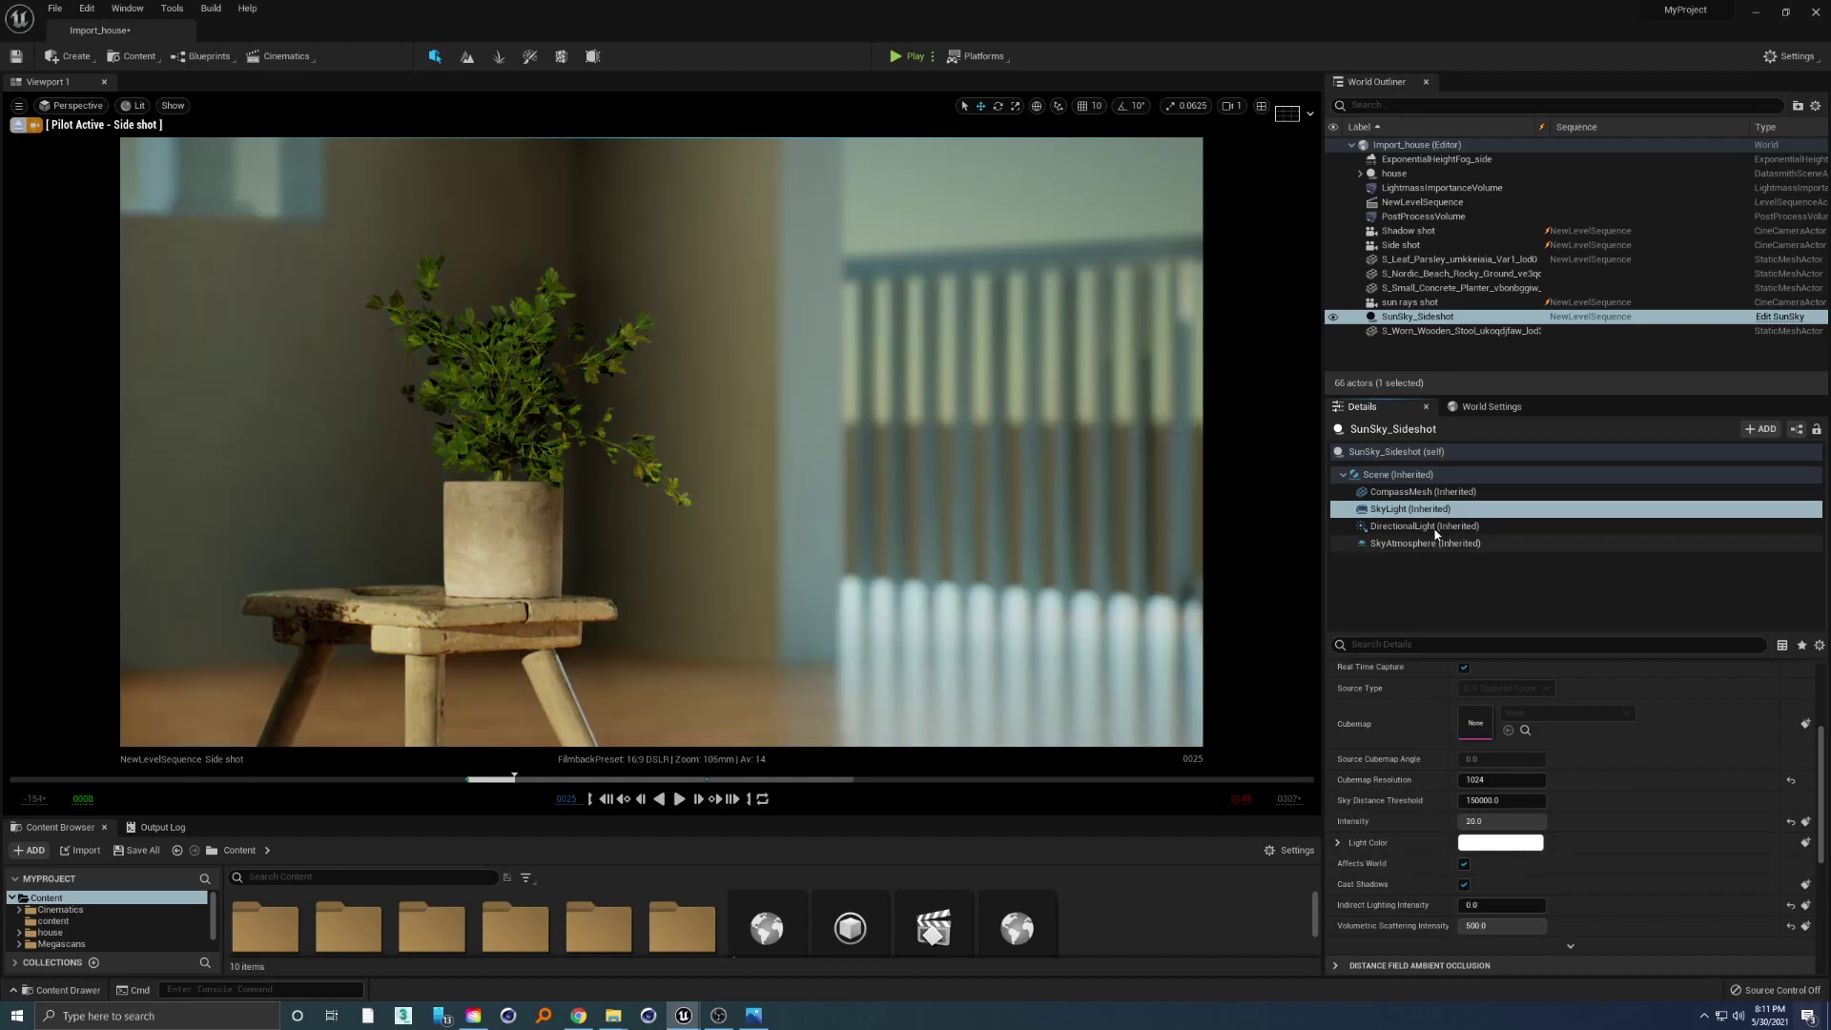
# Set the sun's intensity to 20 lux and its indirect lighting intensity to 0.
pyautogui.click(1436, 529)
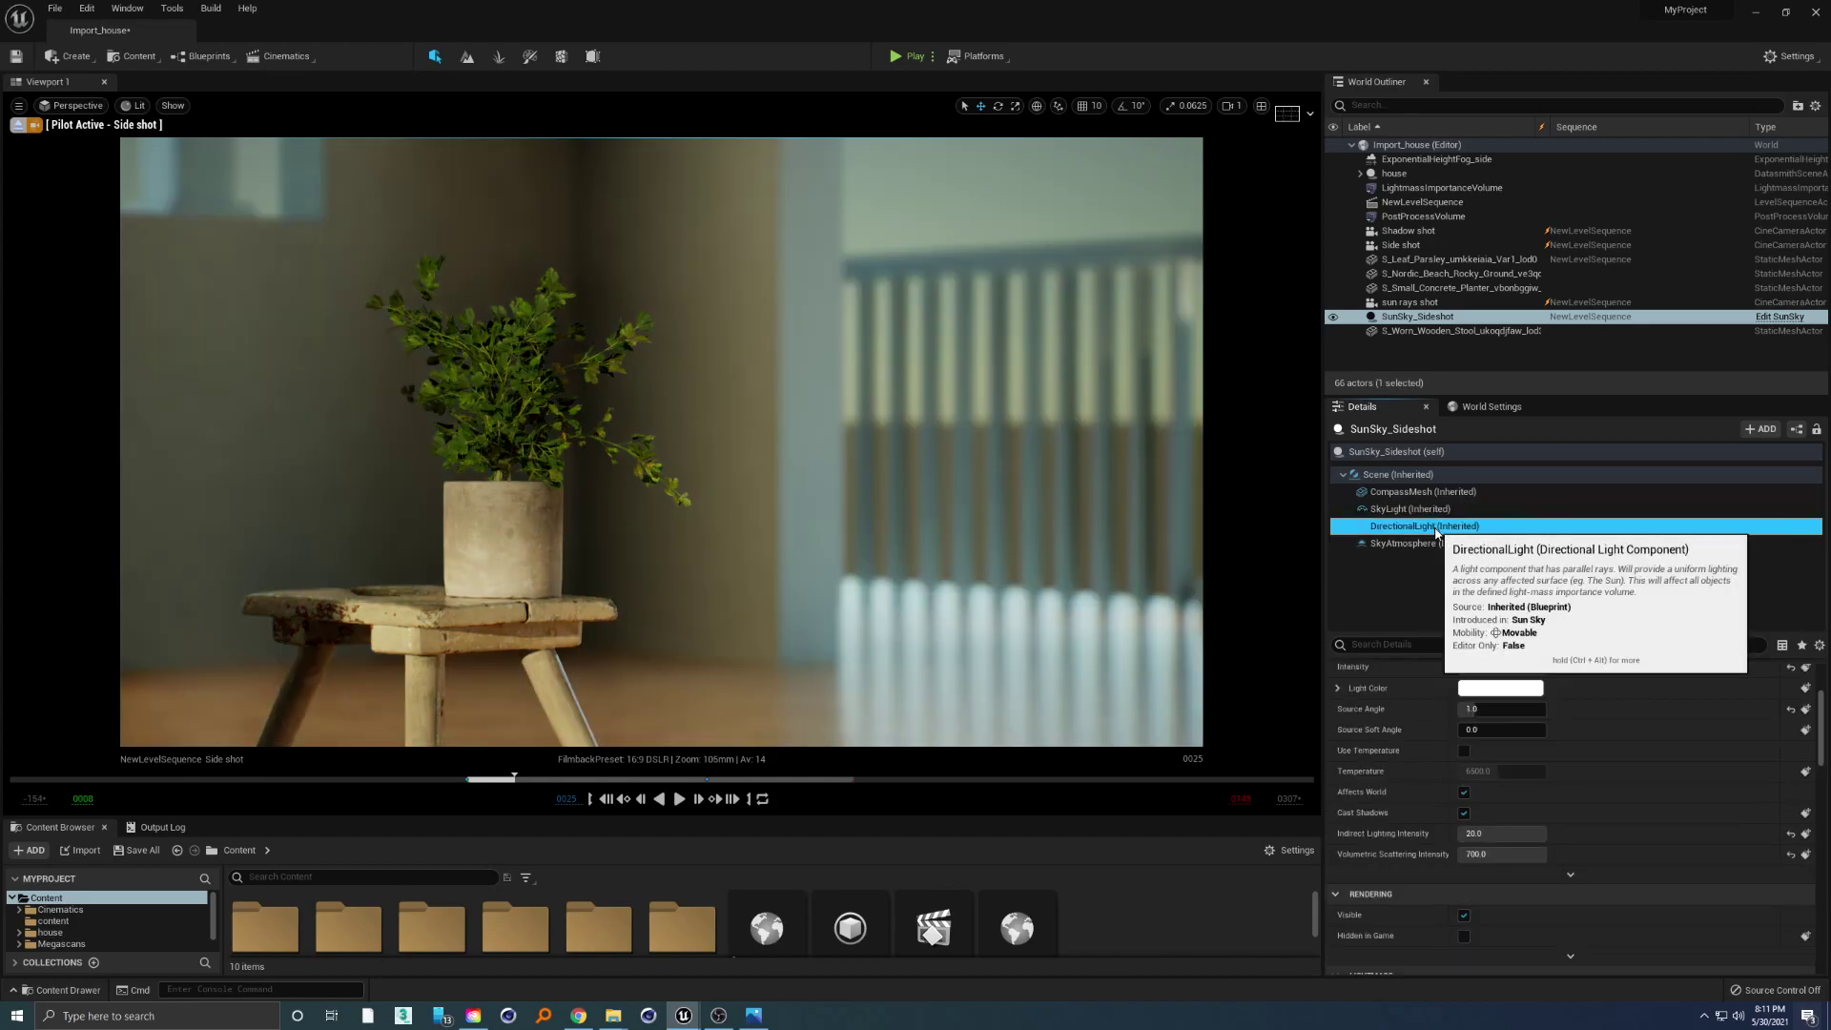
pyautogui.scroll(3, 1600, 780)
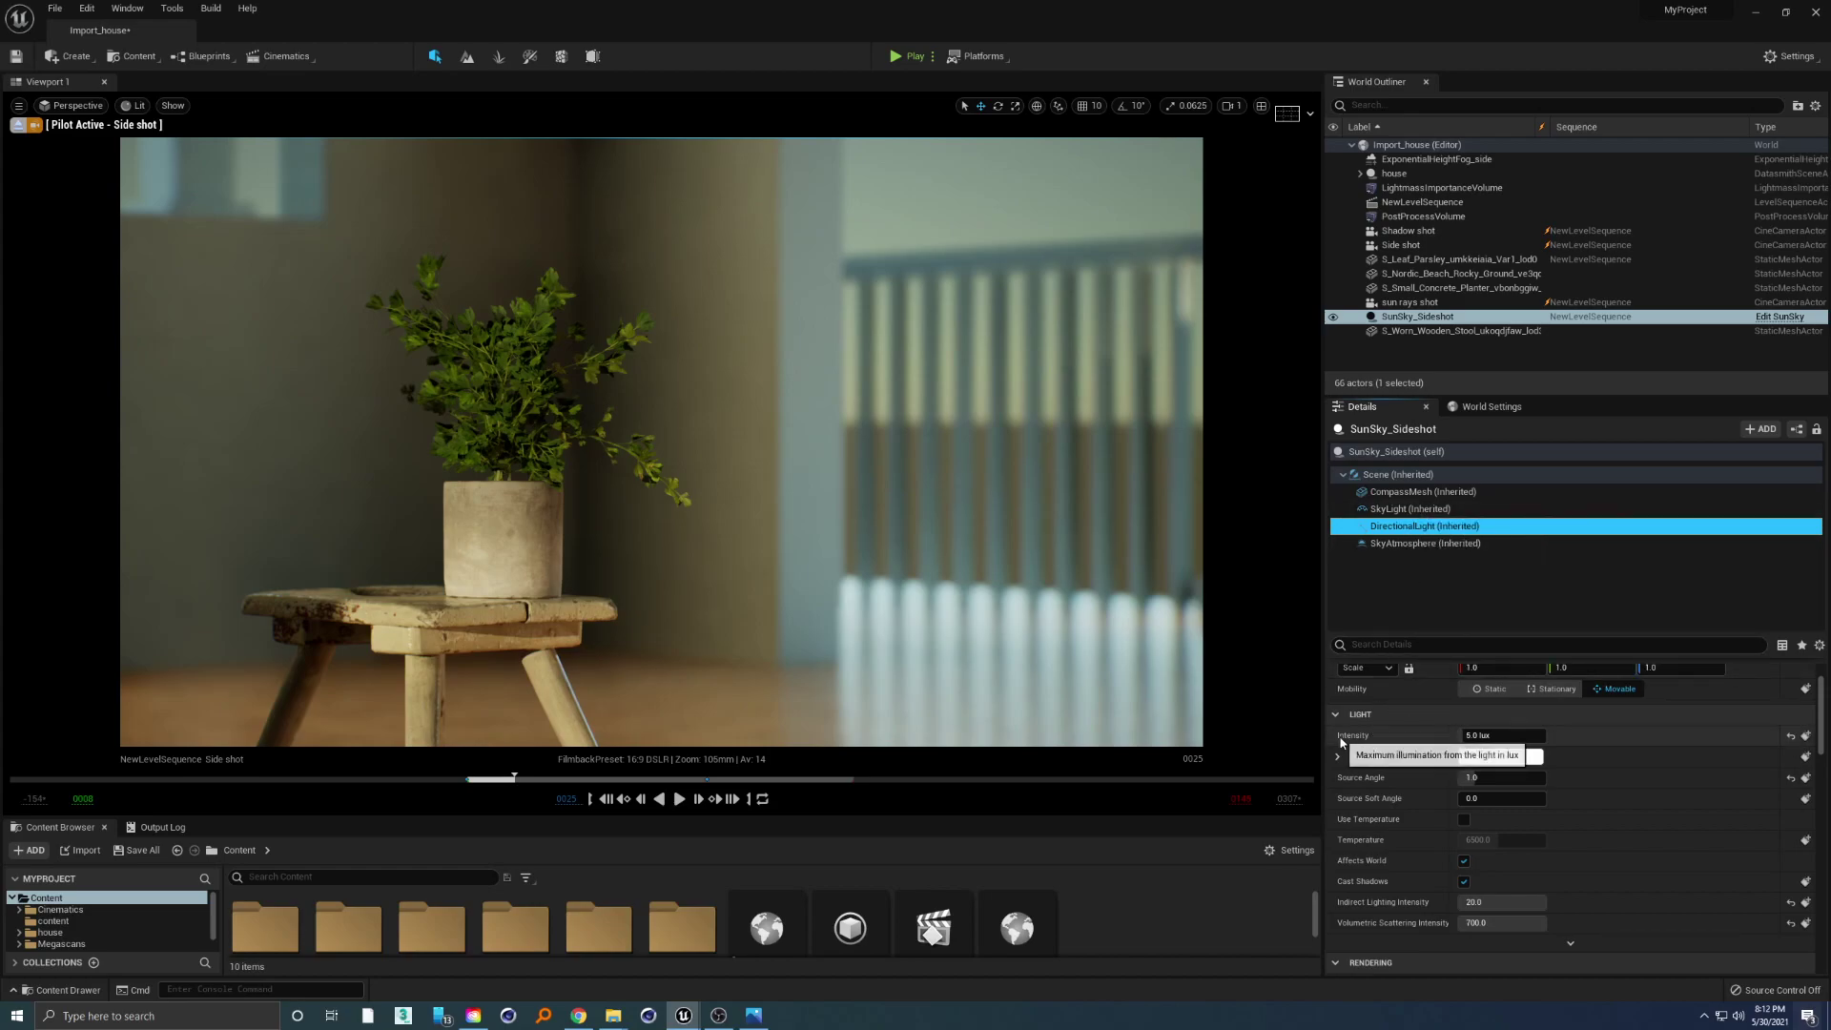
pyautogui.click(1491, 737)
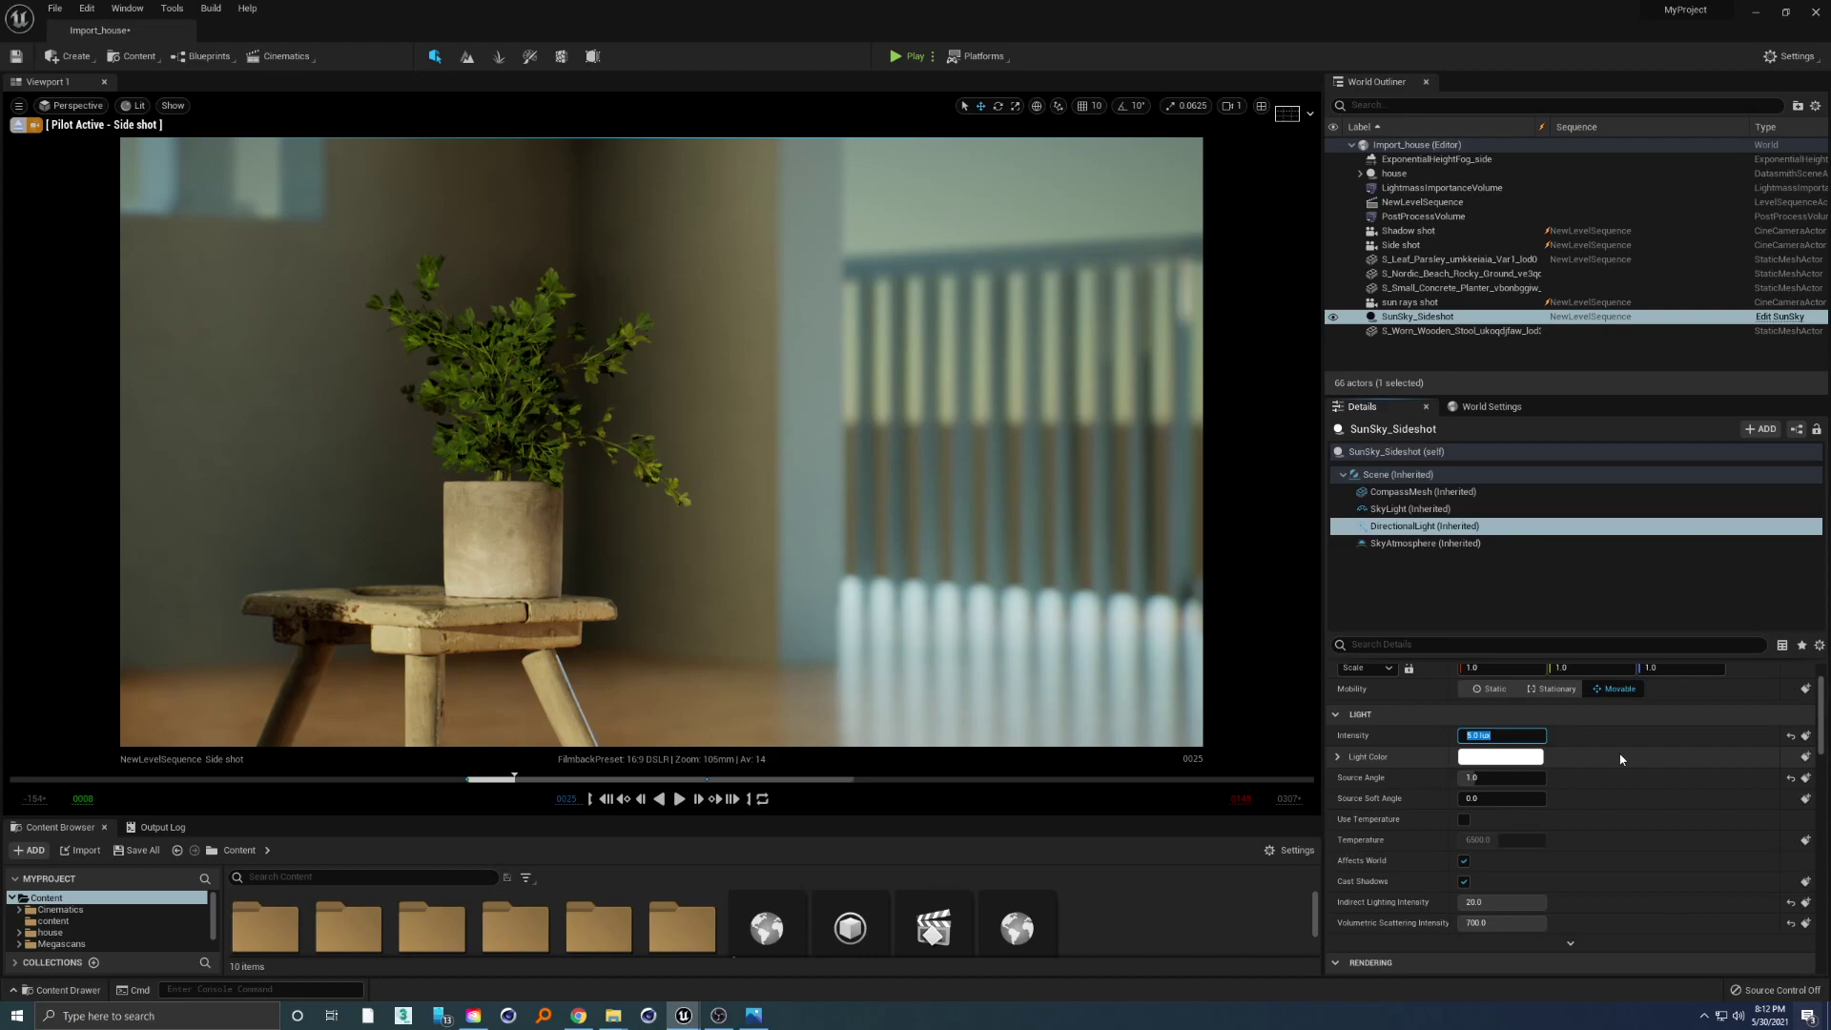
pyautogui.press('Return')
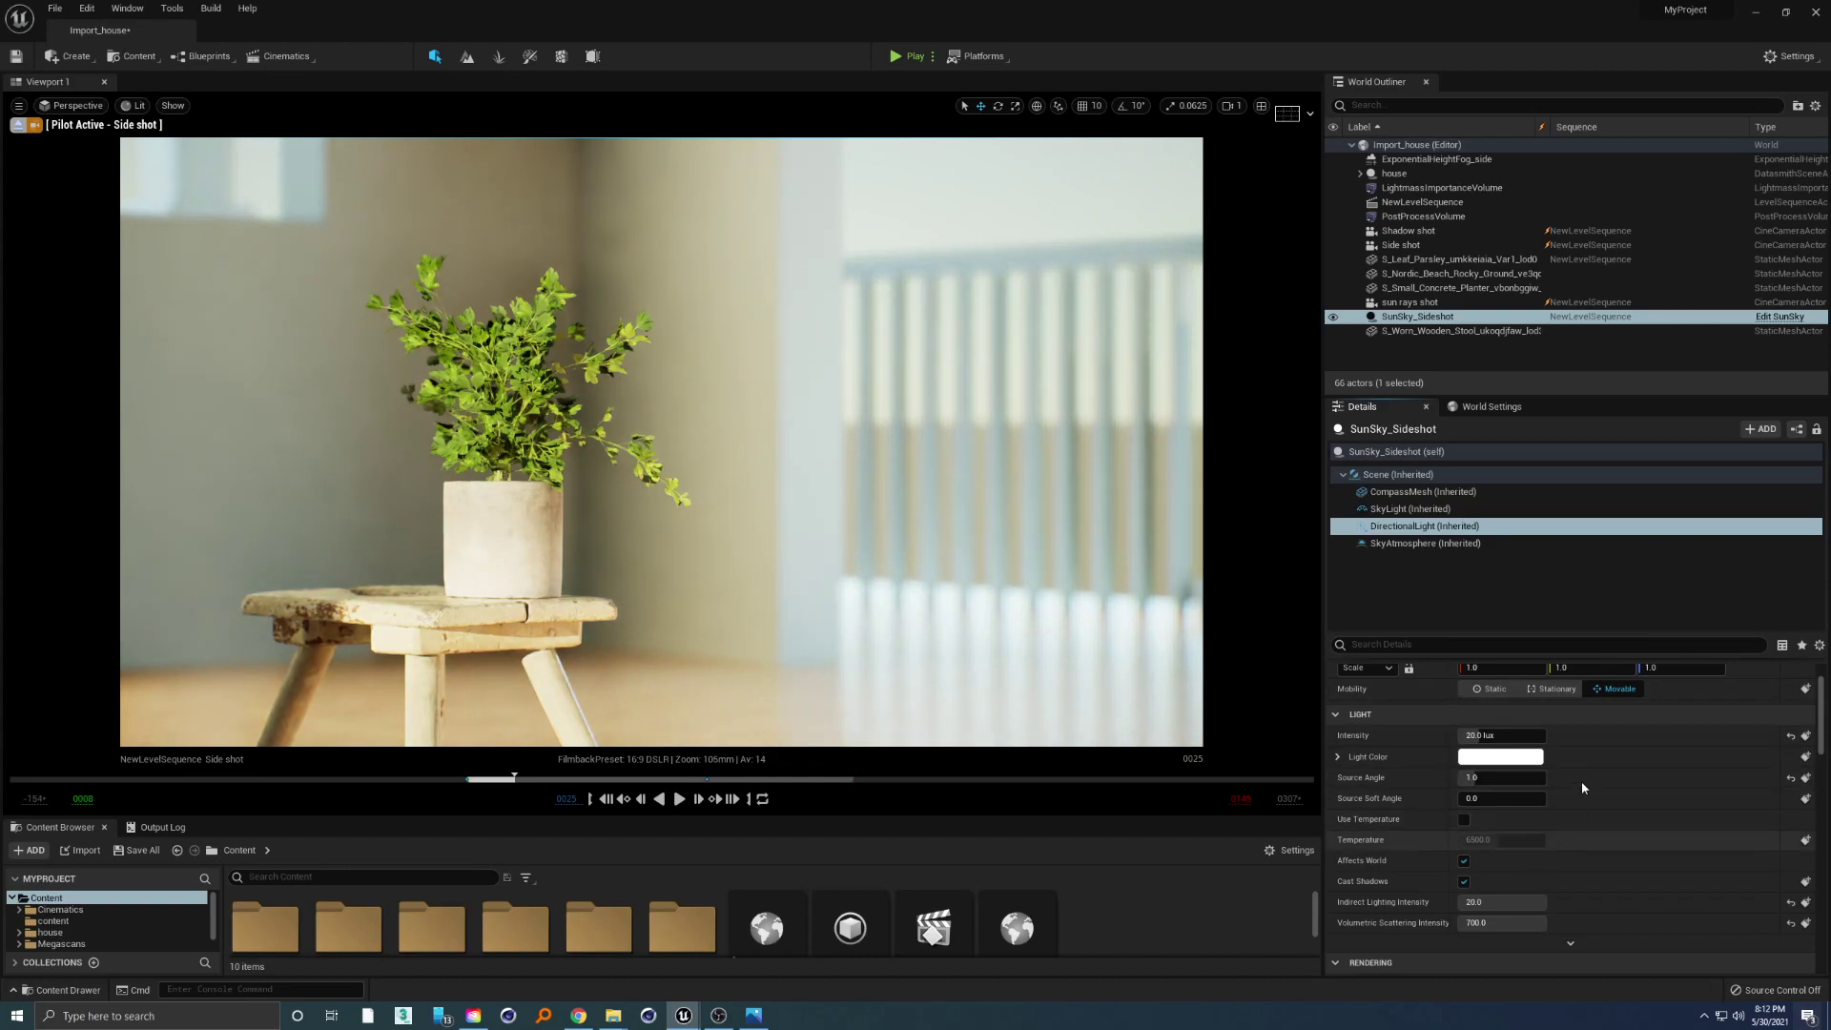
pyautogui.click(1426, 525)
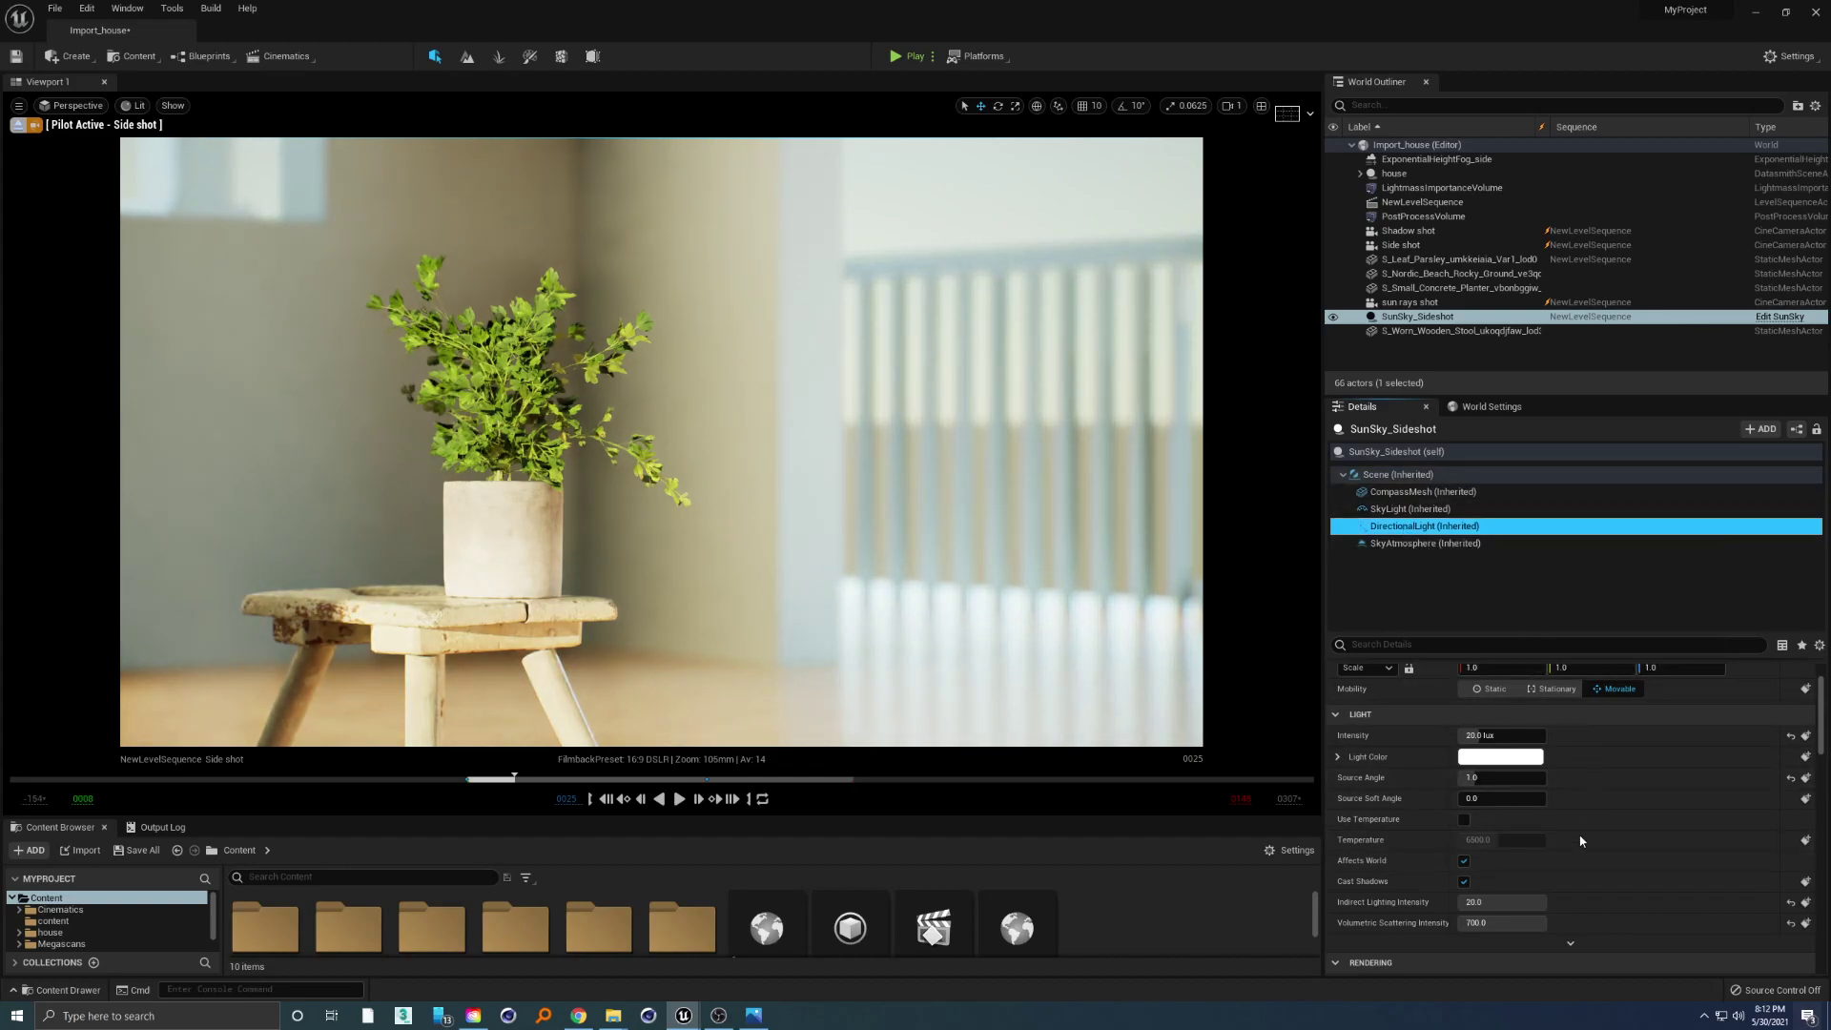
pyautogui.click(1502, 902)
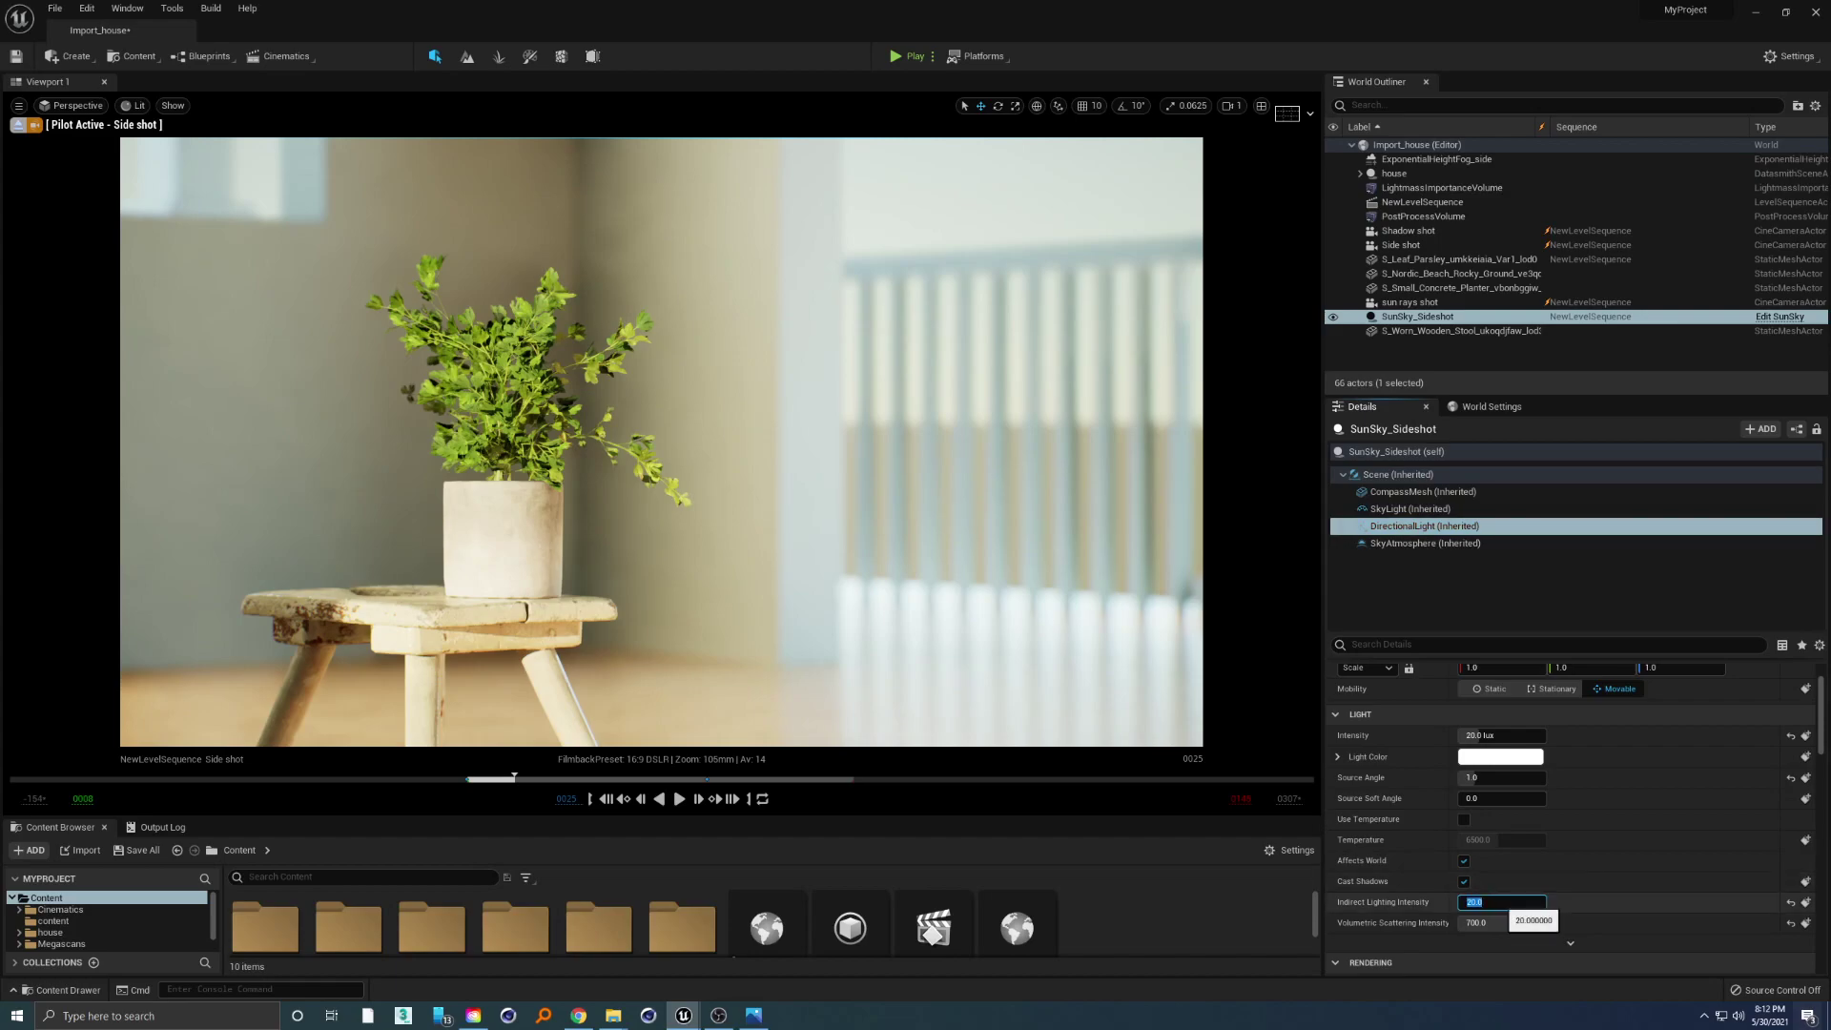
pyautogui.write('0')
pyautogui.press('Return')
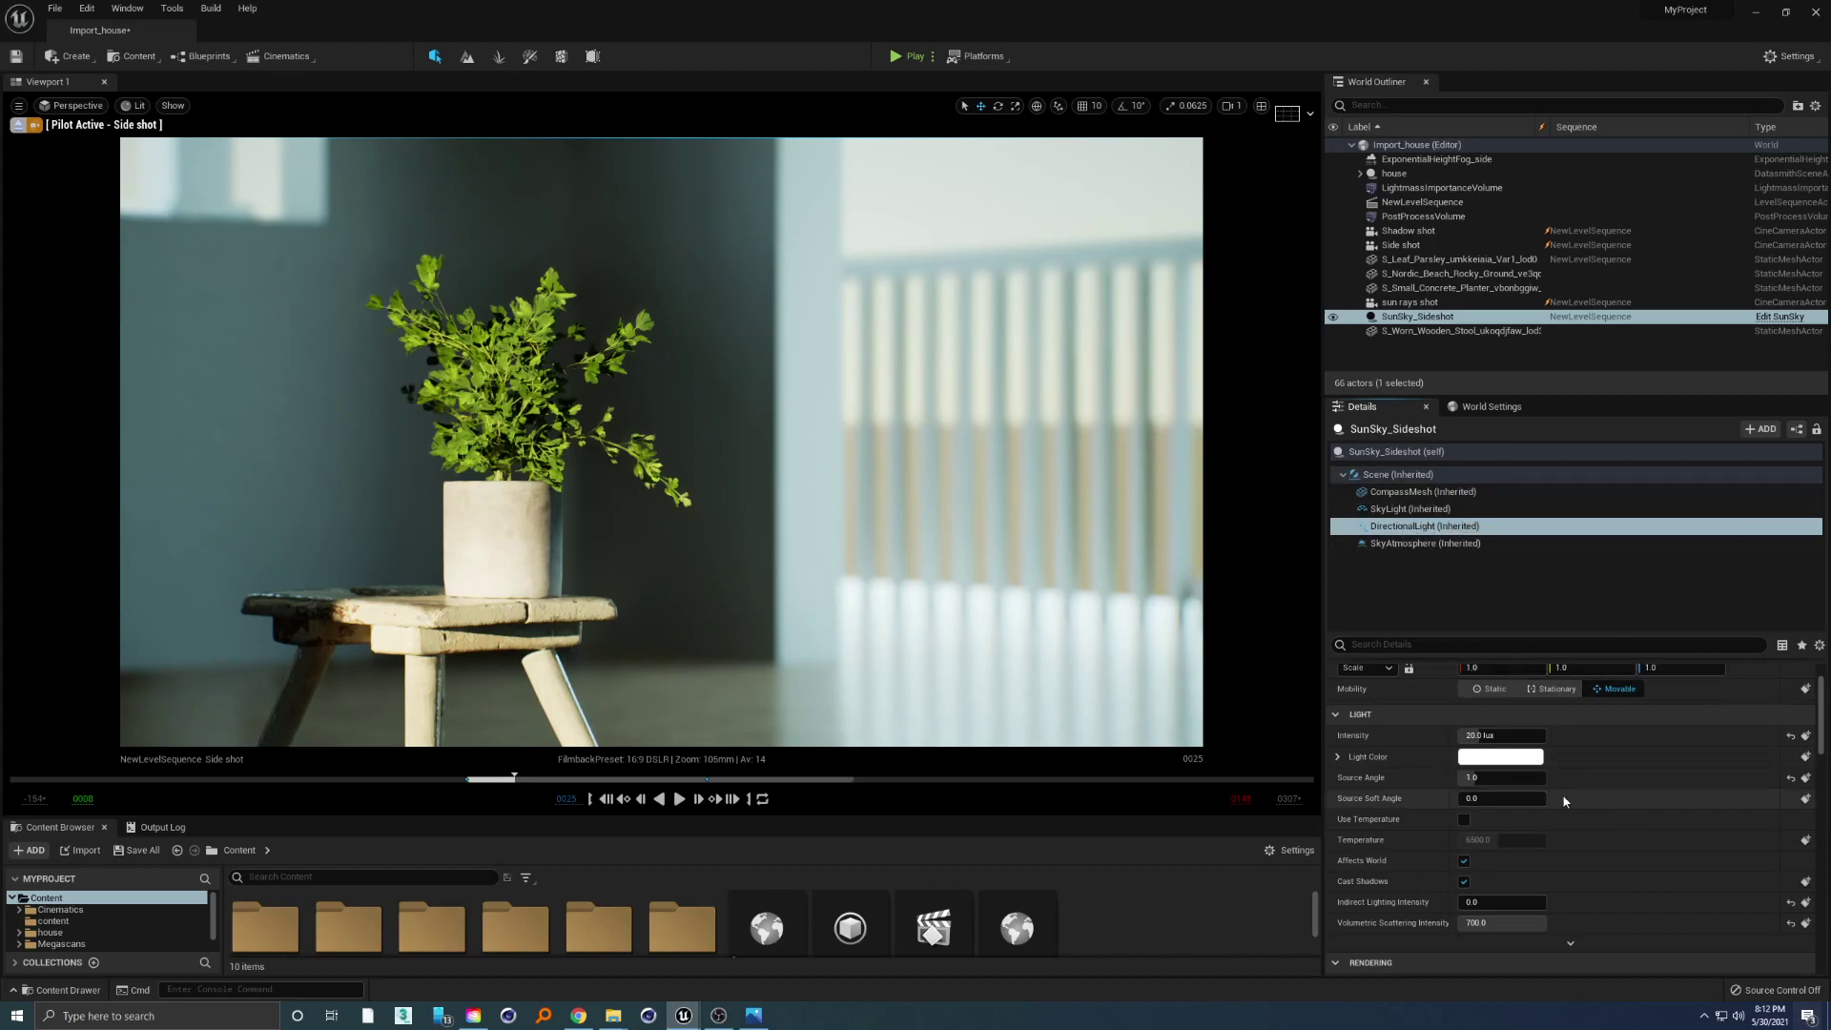
# Try sun intensities of 5, 100 and 50 lux, then settle on 10 lux.
pyautogui.click(1488, 735)
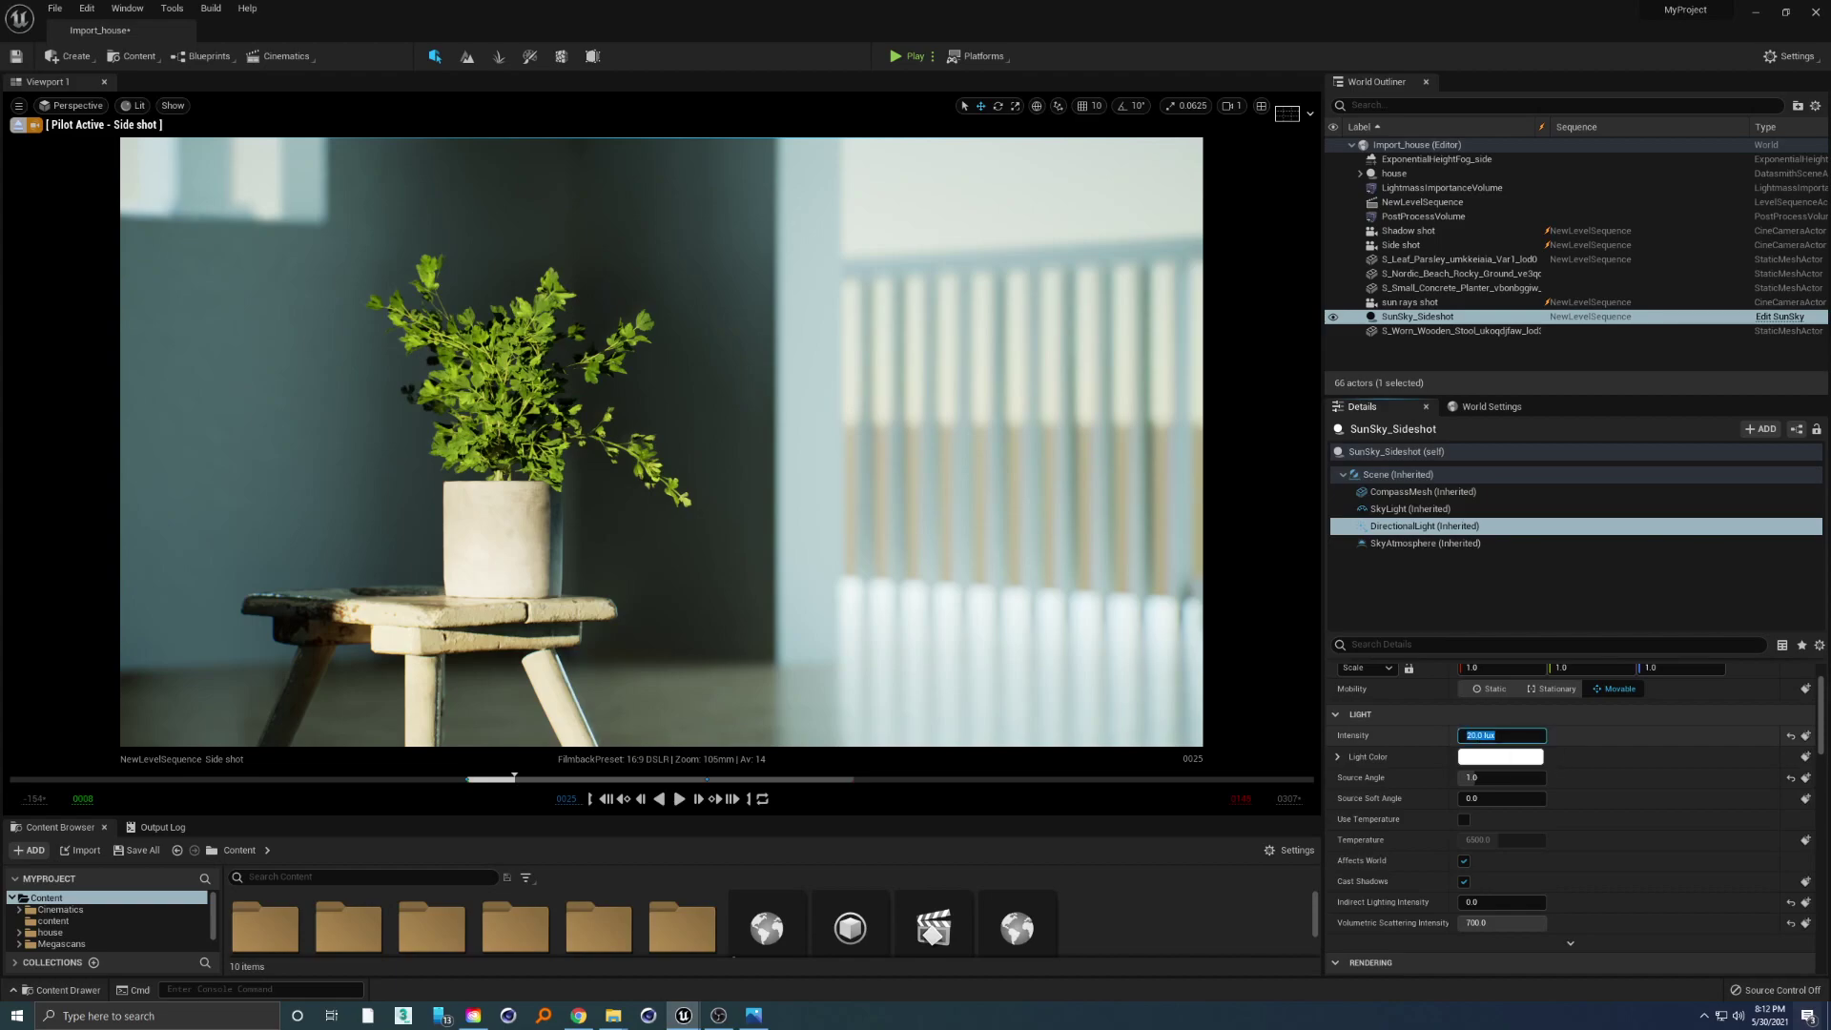
pyautogui.write('5')
pyautogui.press('Return')
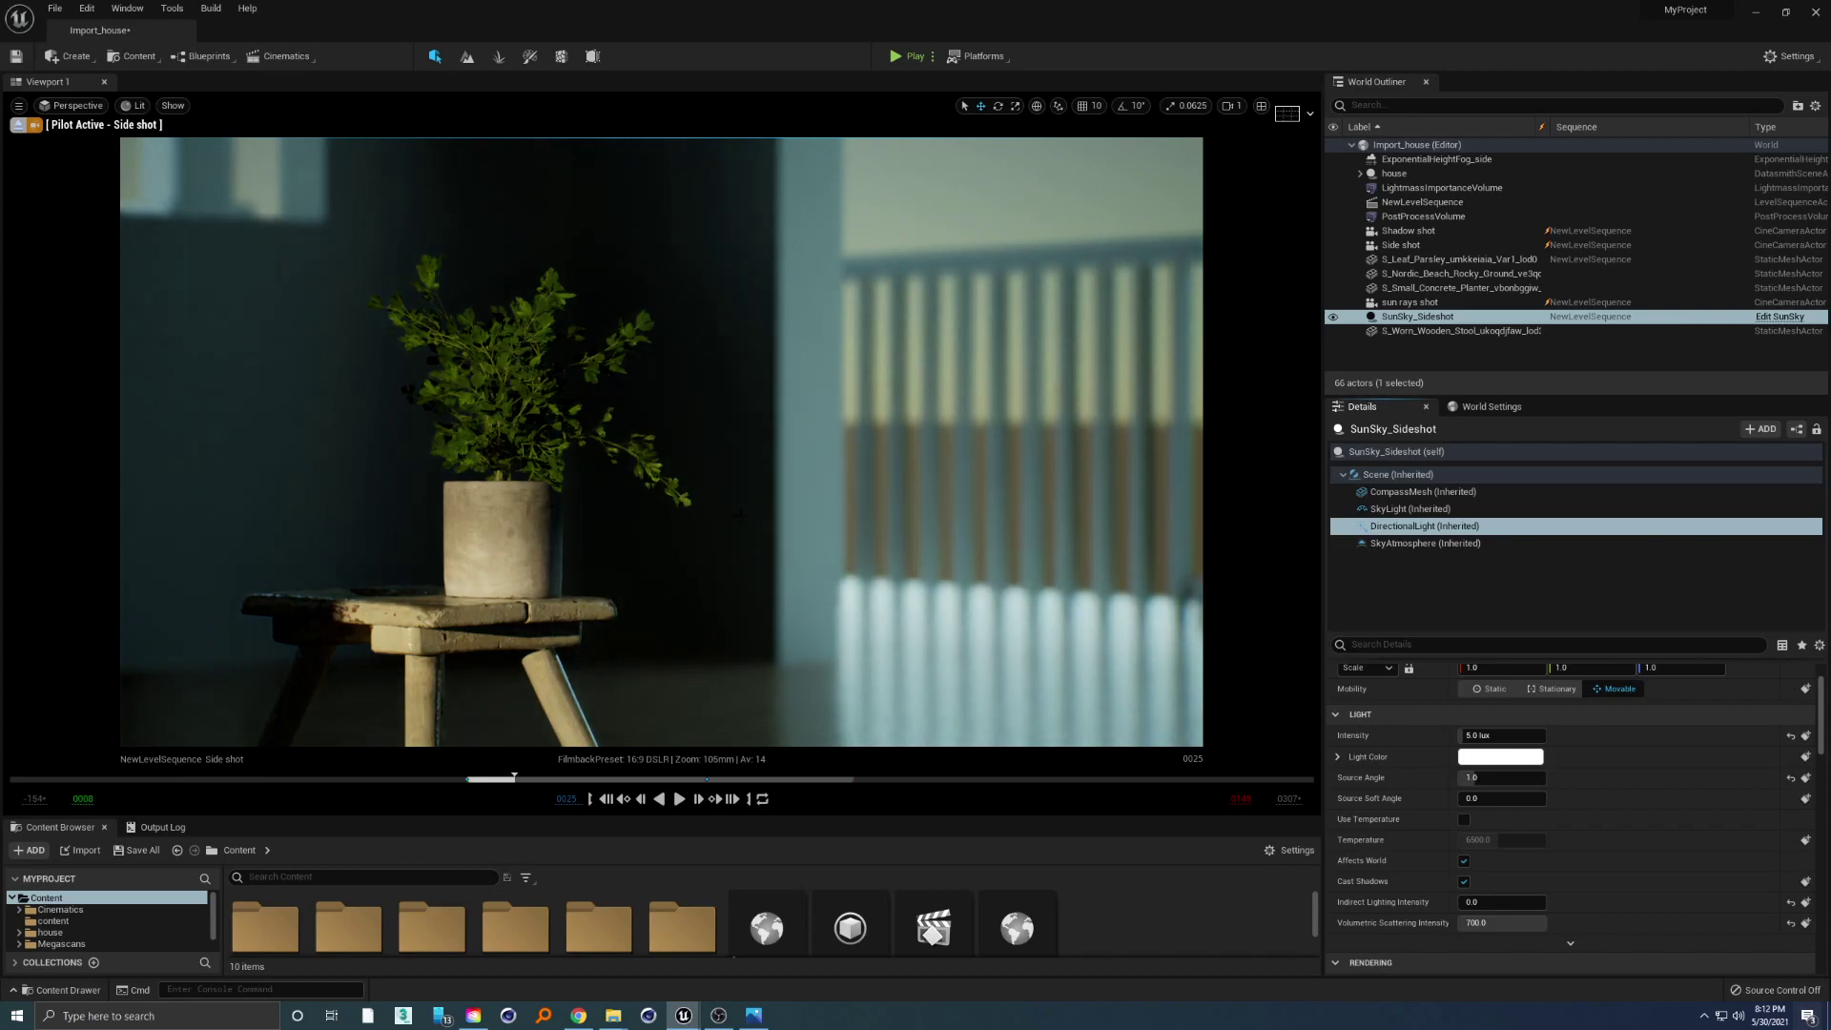
pyautogui.click(1492, 735)
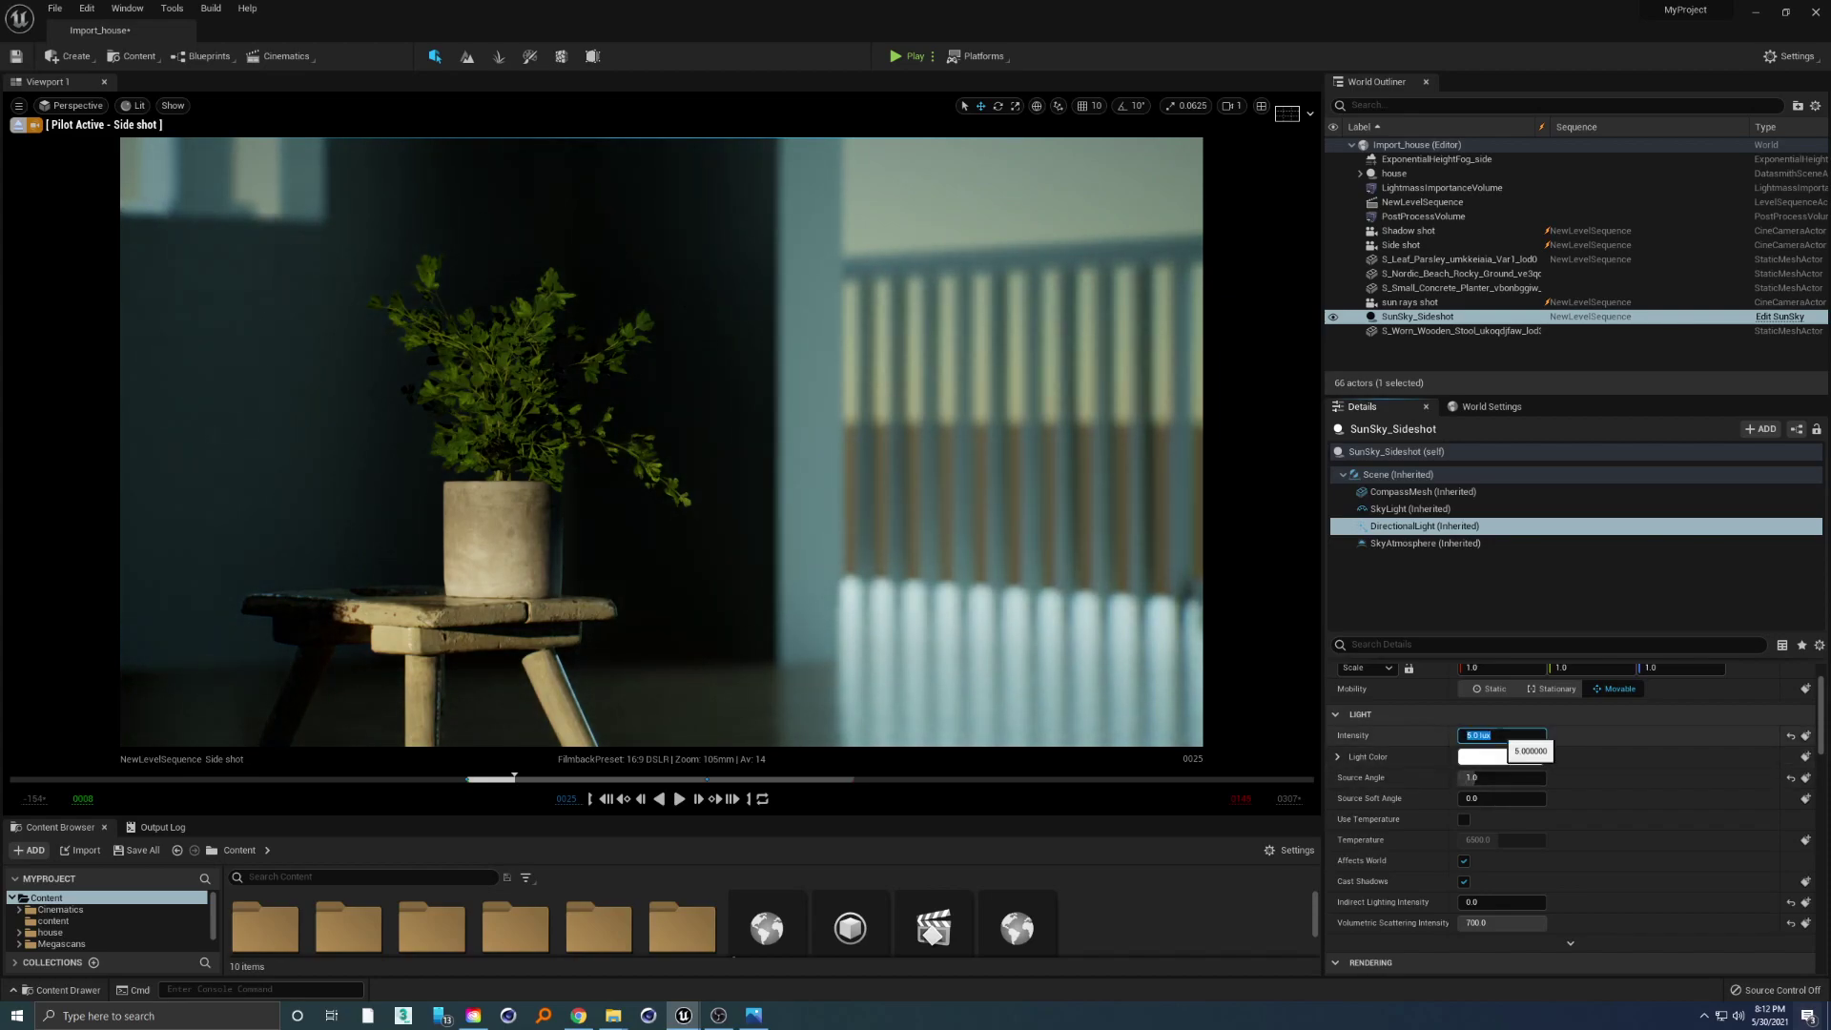
pyautogui.write('100')
pyautogui.press('Return')
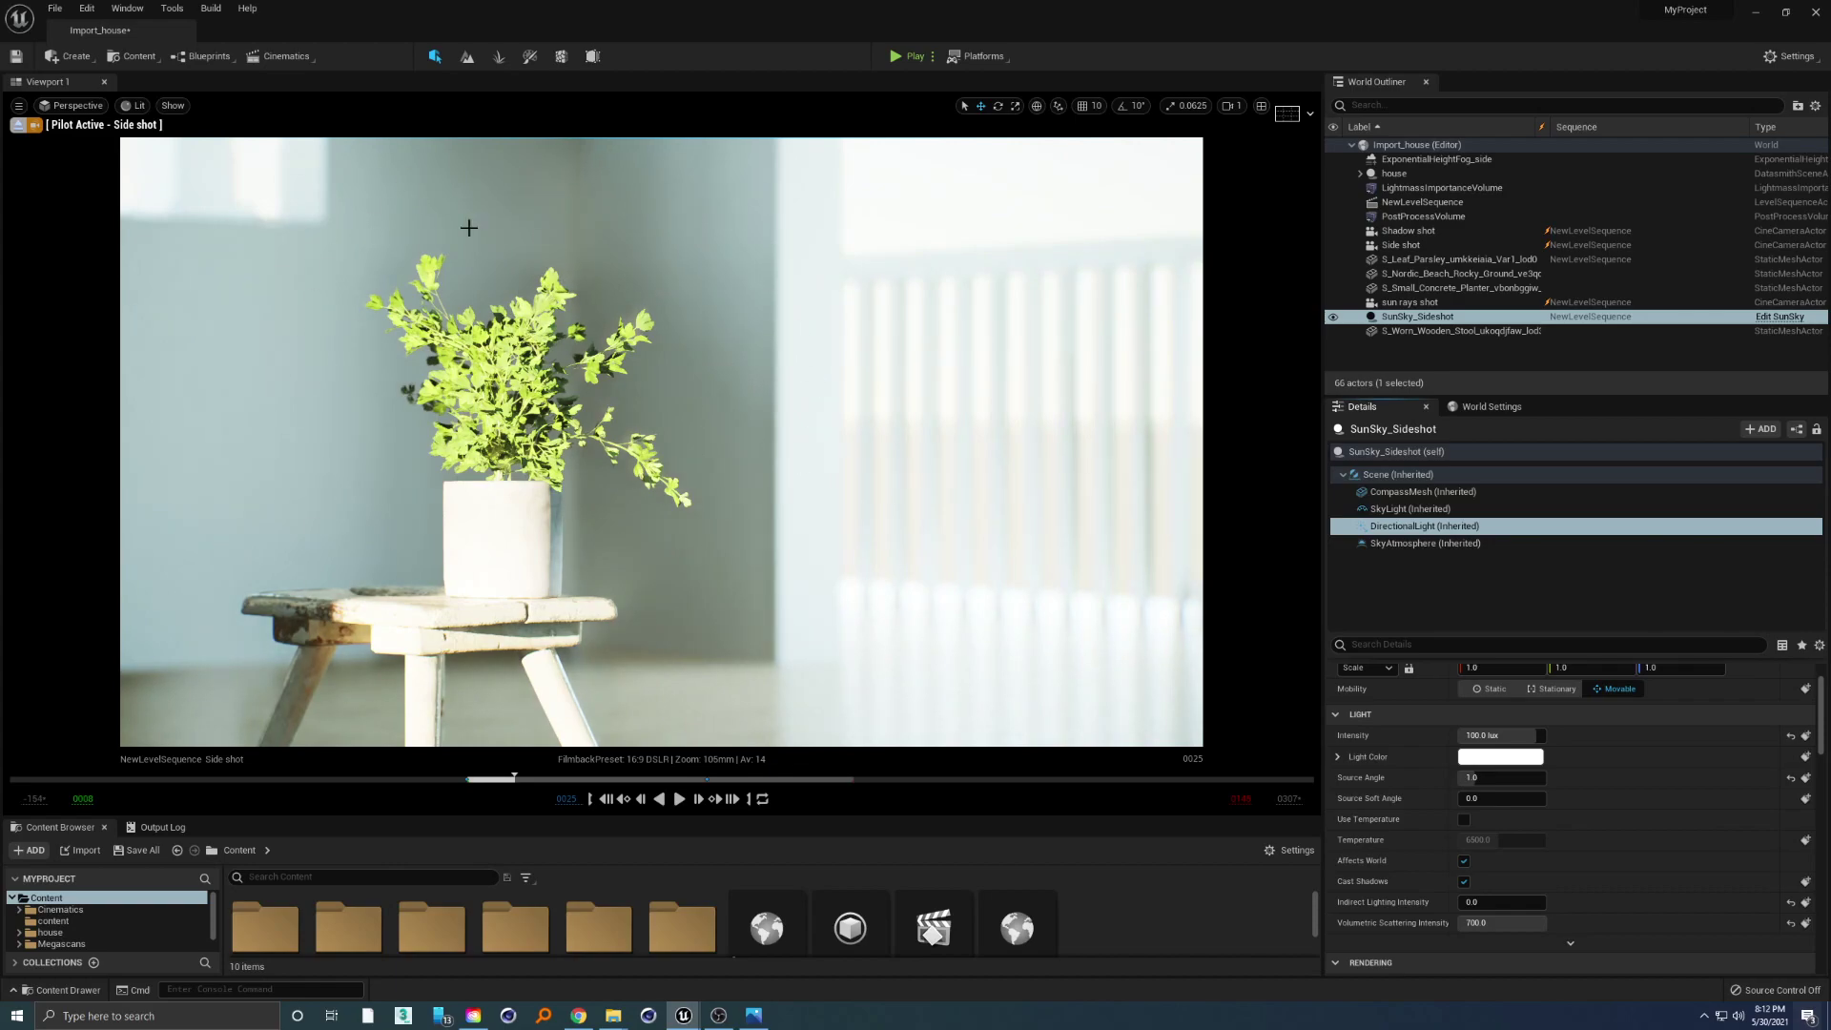
pyautogui.click(1500, 737)
pyautogui.write('50')
pyautogui.press('Return')
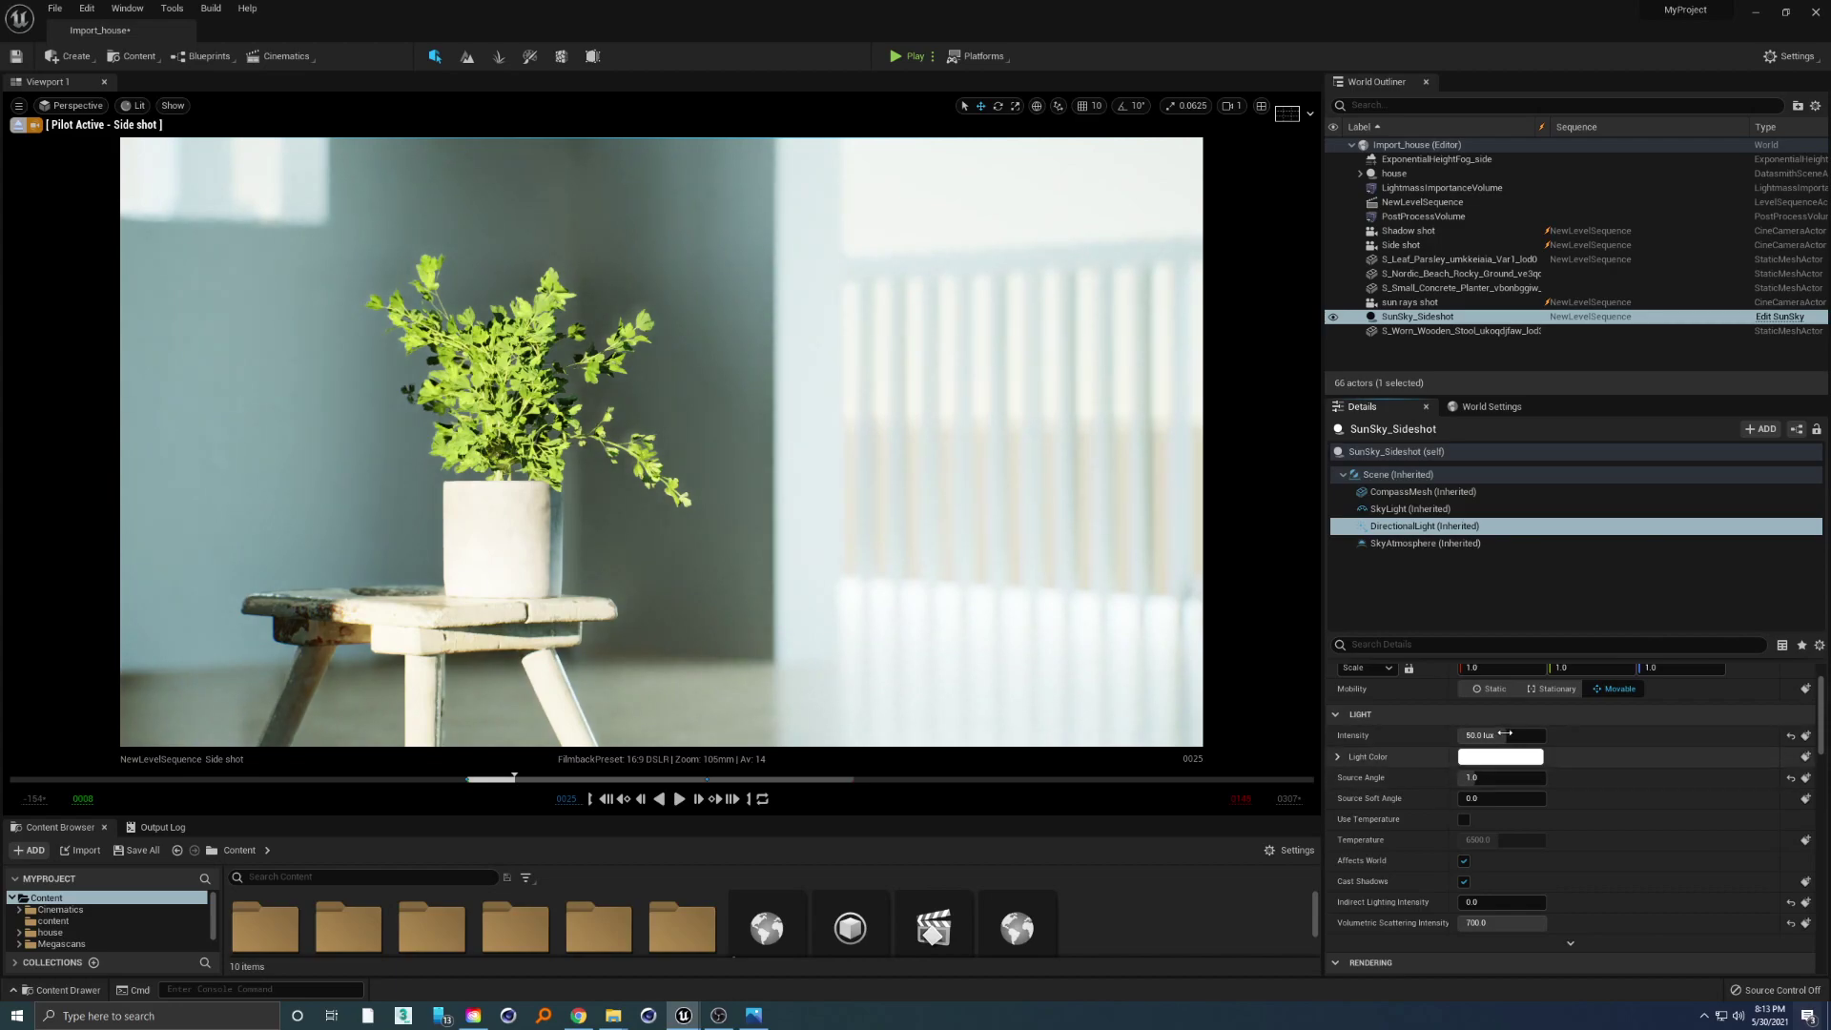
pyautogui.click(1502, 735)
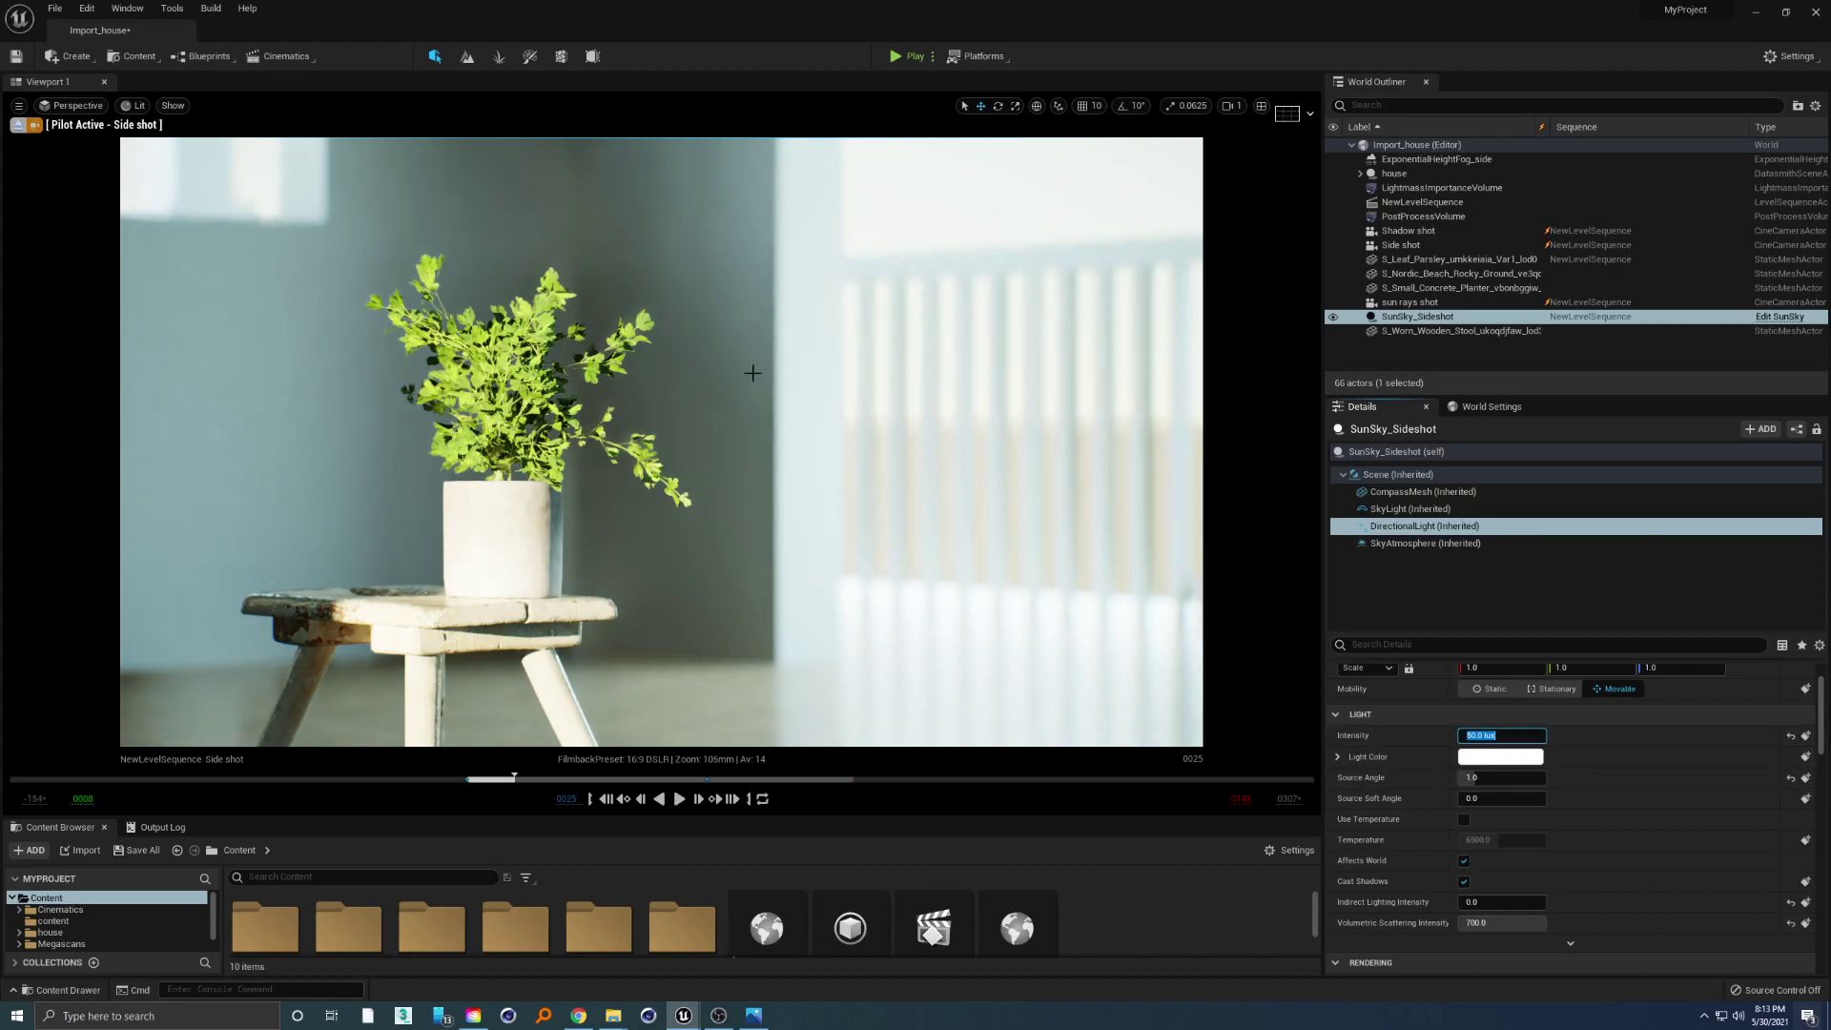
pyautogui.write('10')
pyautogui.press('Return')
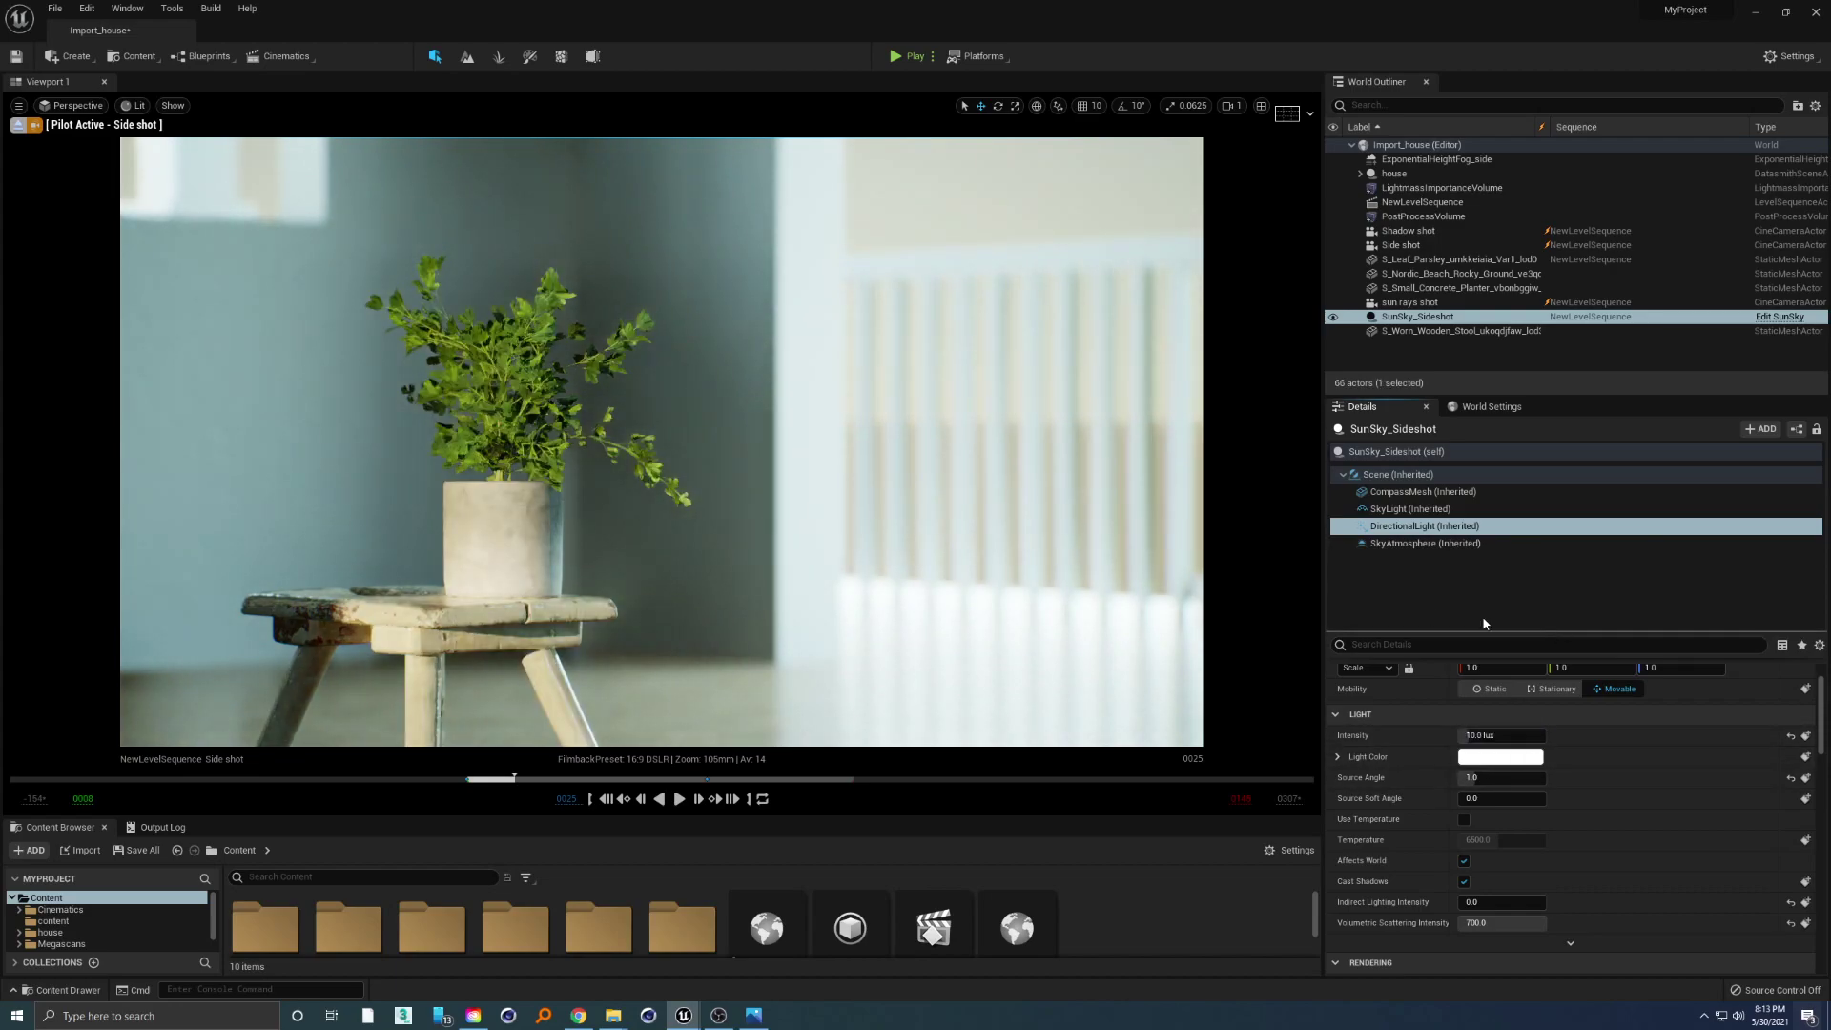
# Set the DirectionalLight's Indirect Lighting Intensity to 50, then lower it to 10.
pyautogui.click(1502, 902)
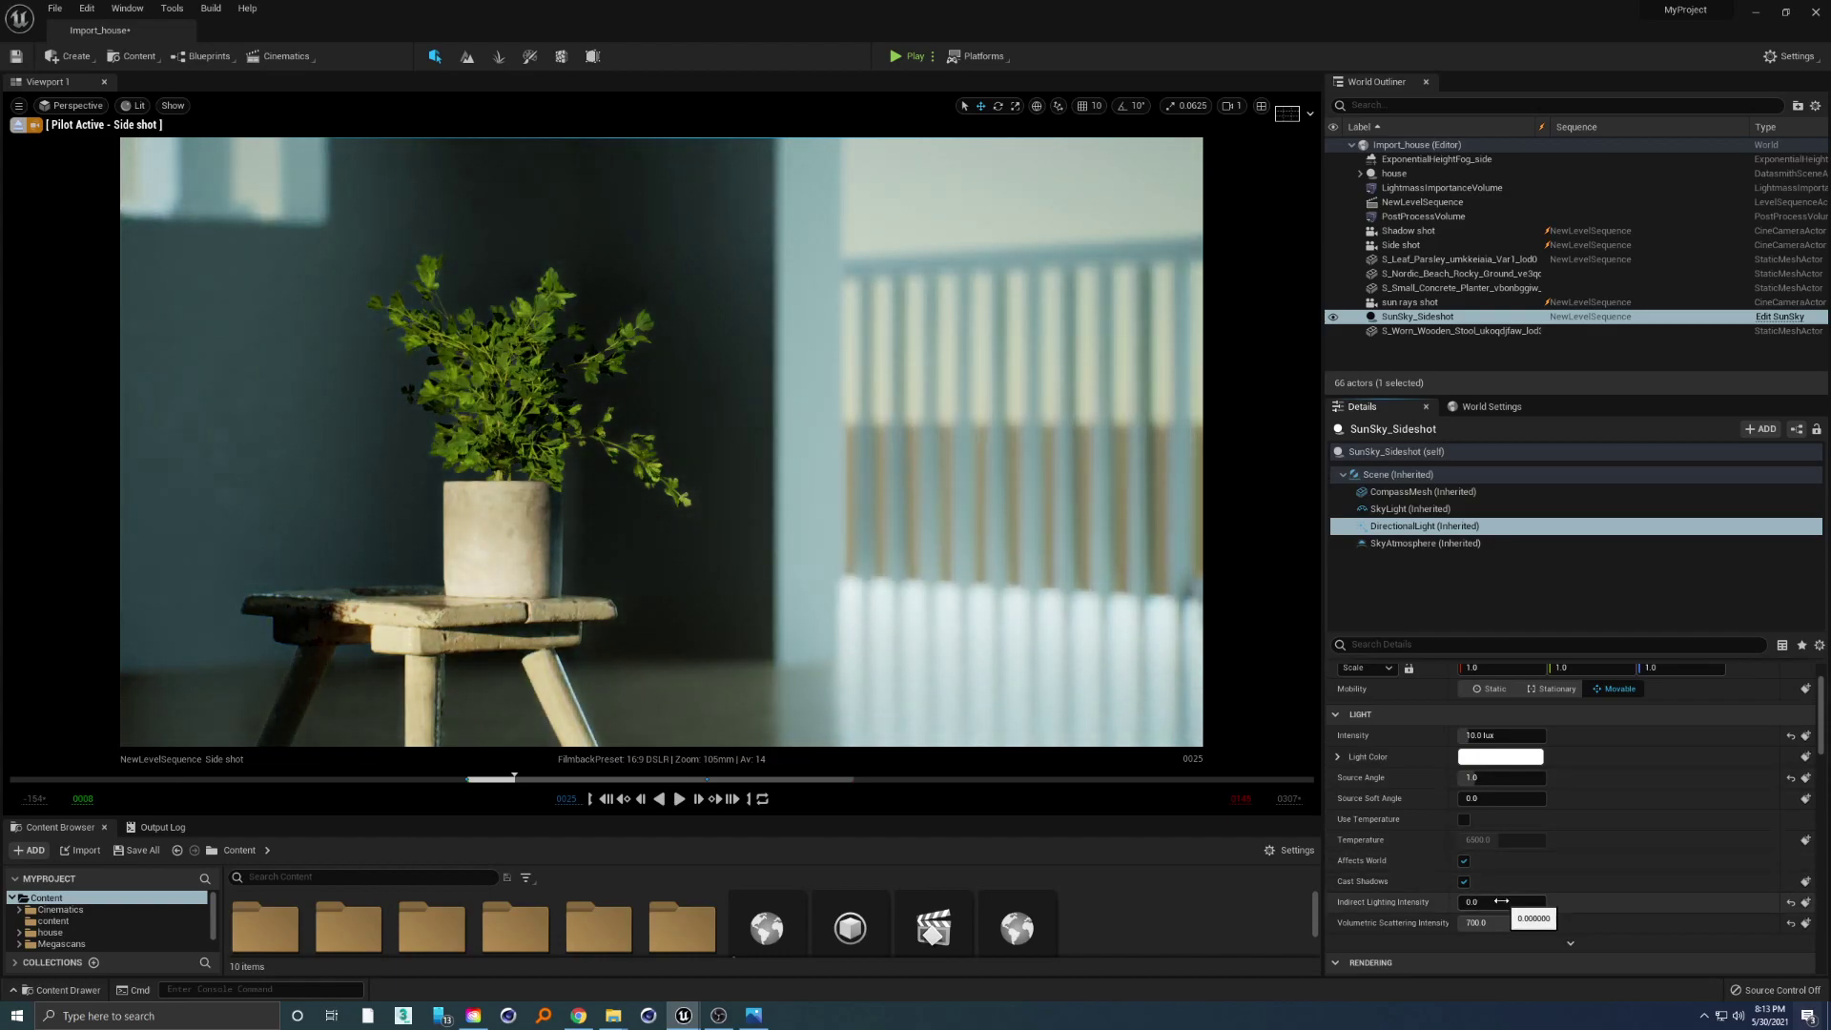
pyautogui.write('50')
pyautogui.press('Return')
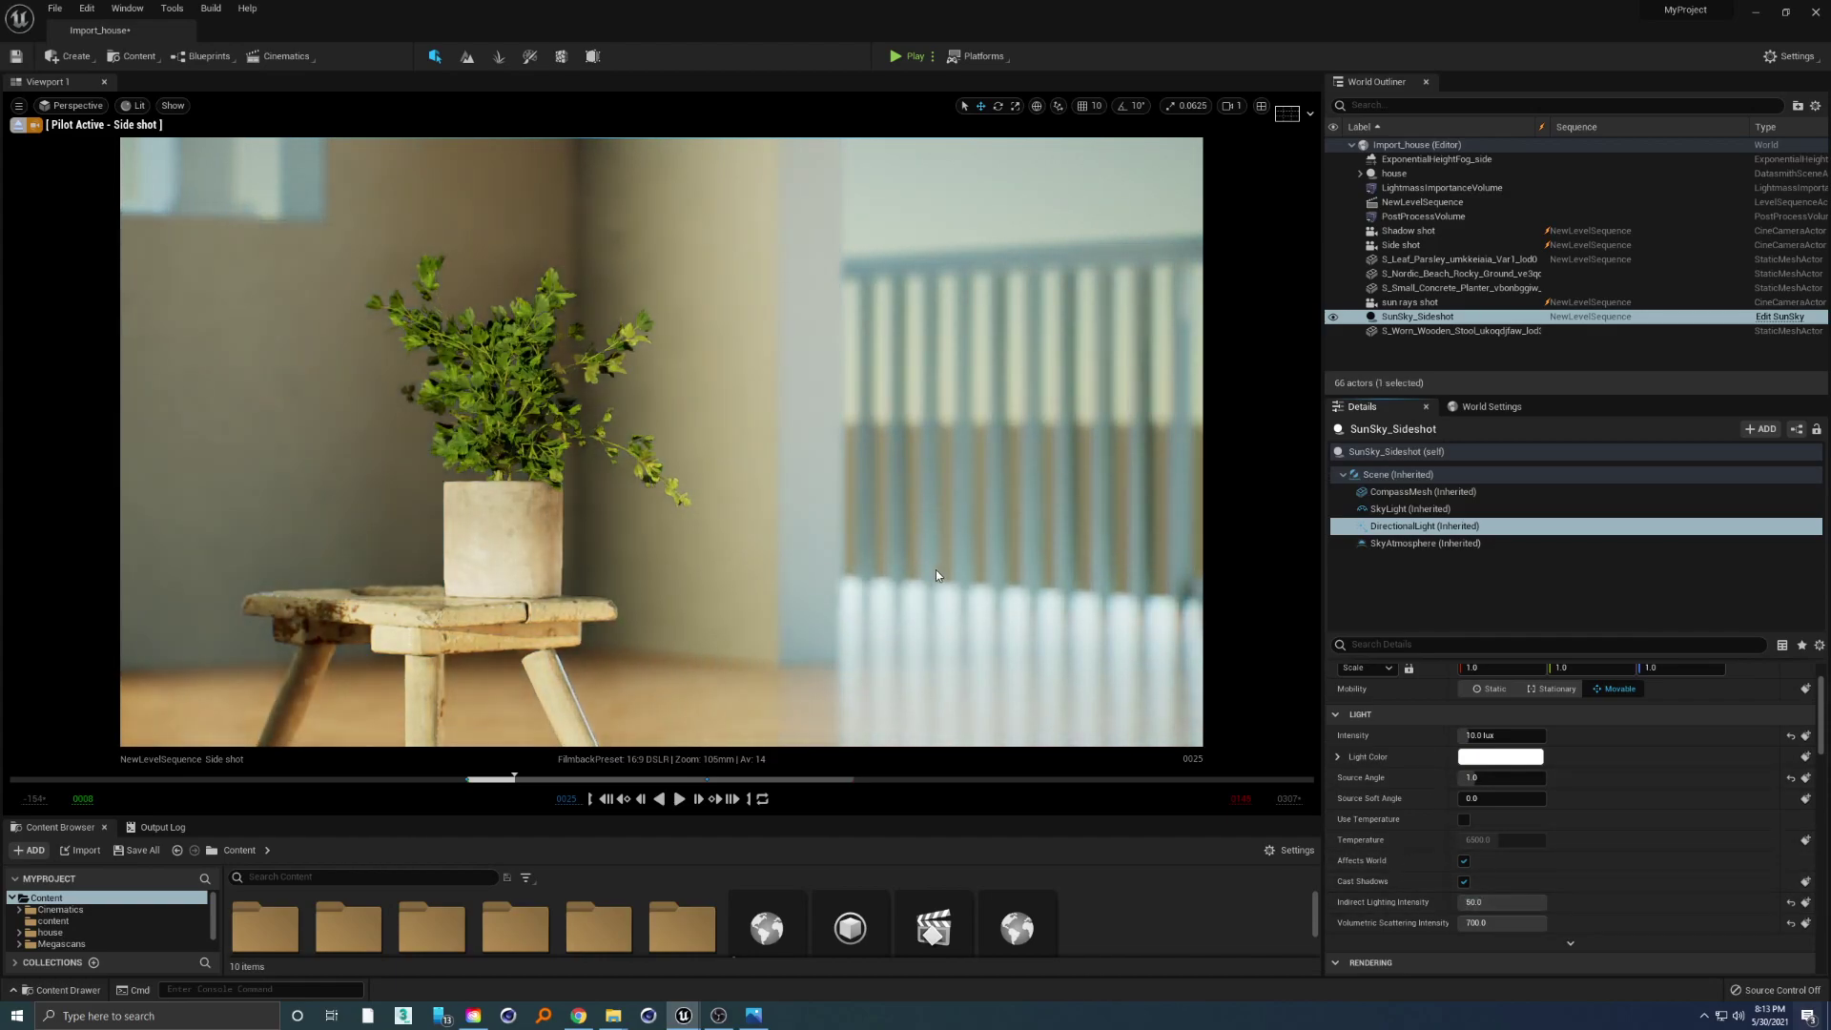
pyautogui.click(1498, 902)
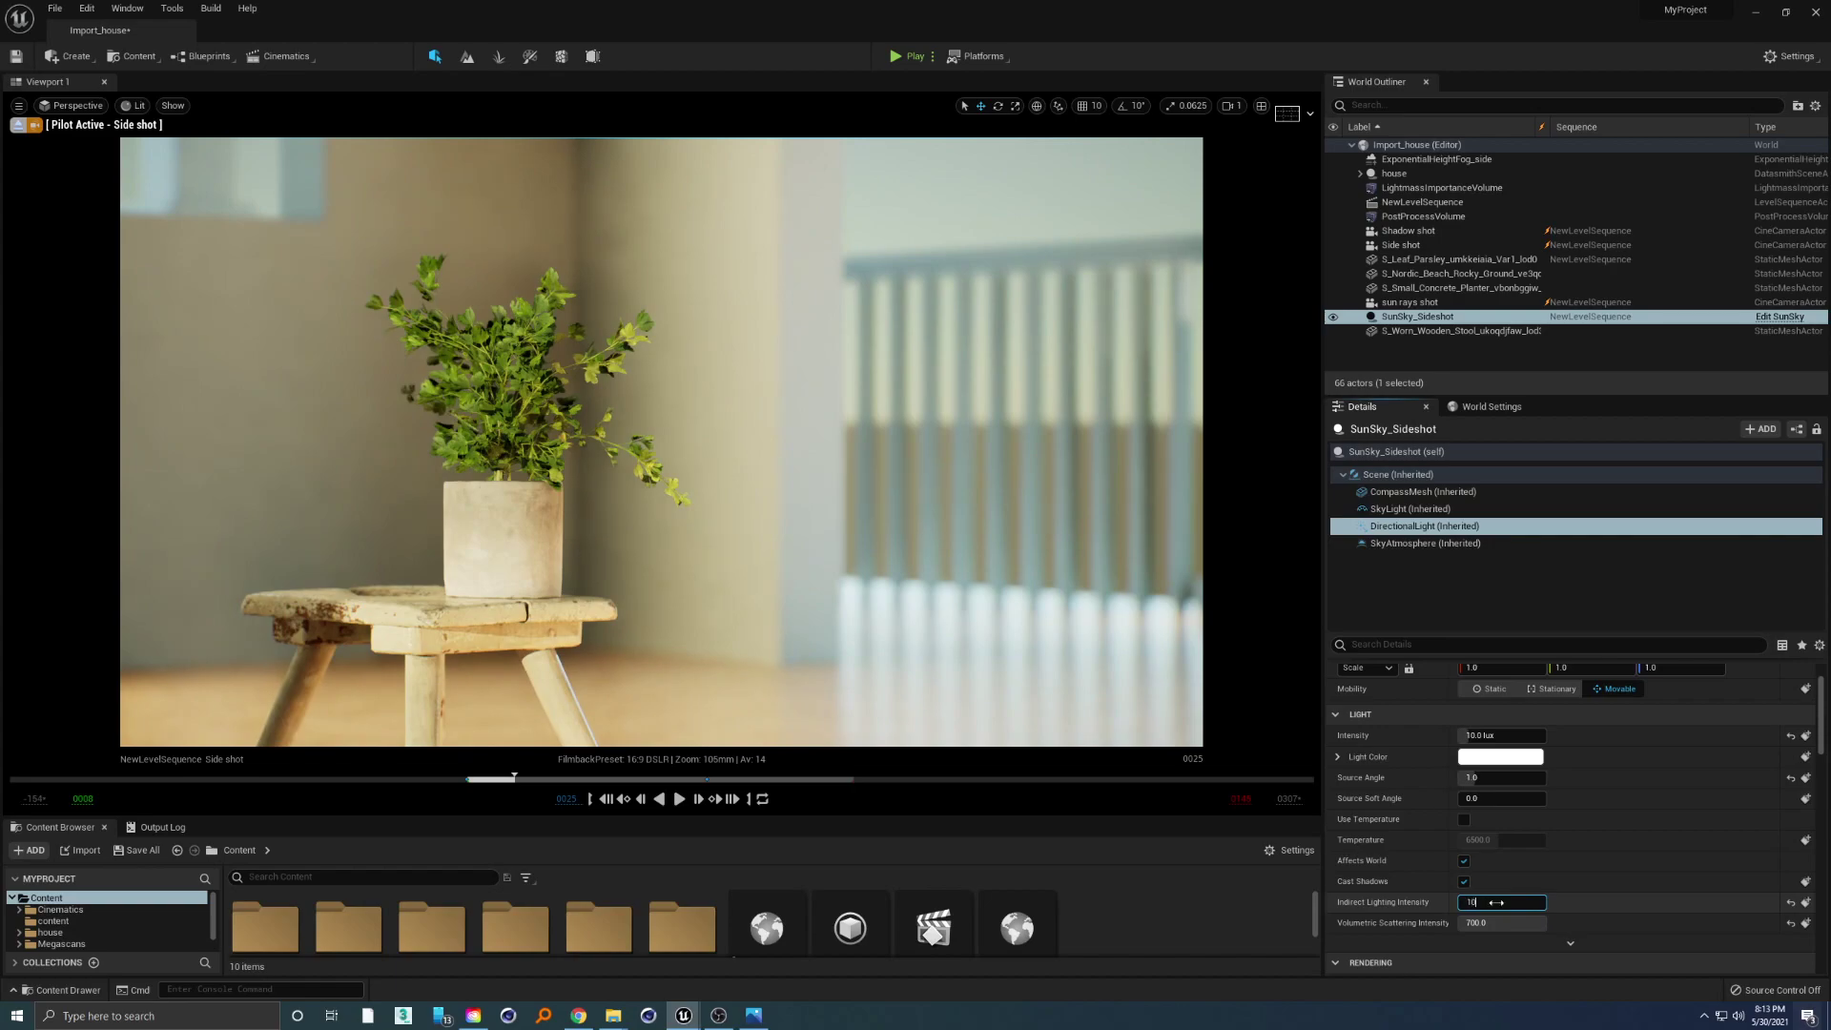
pyautogui.write('10')
pyautogui.press('Return')
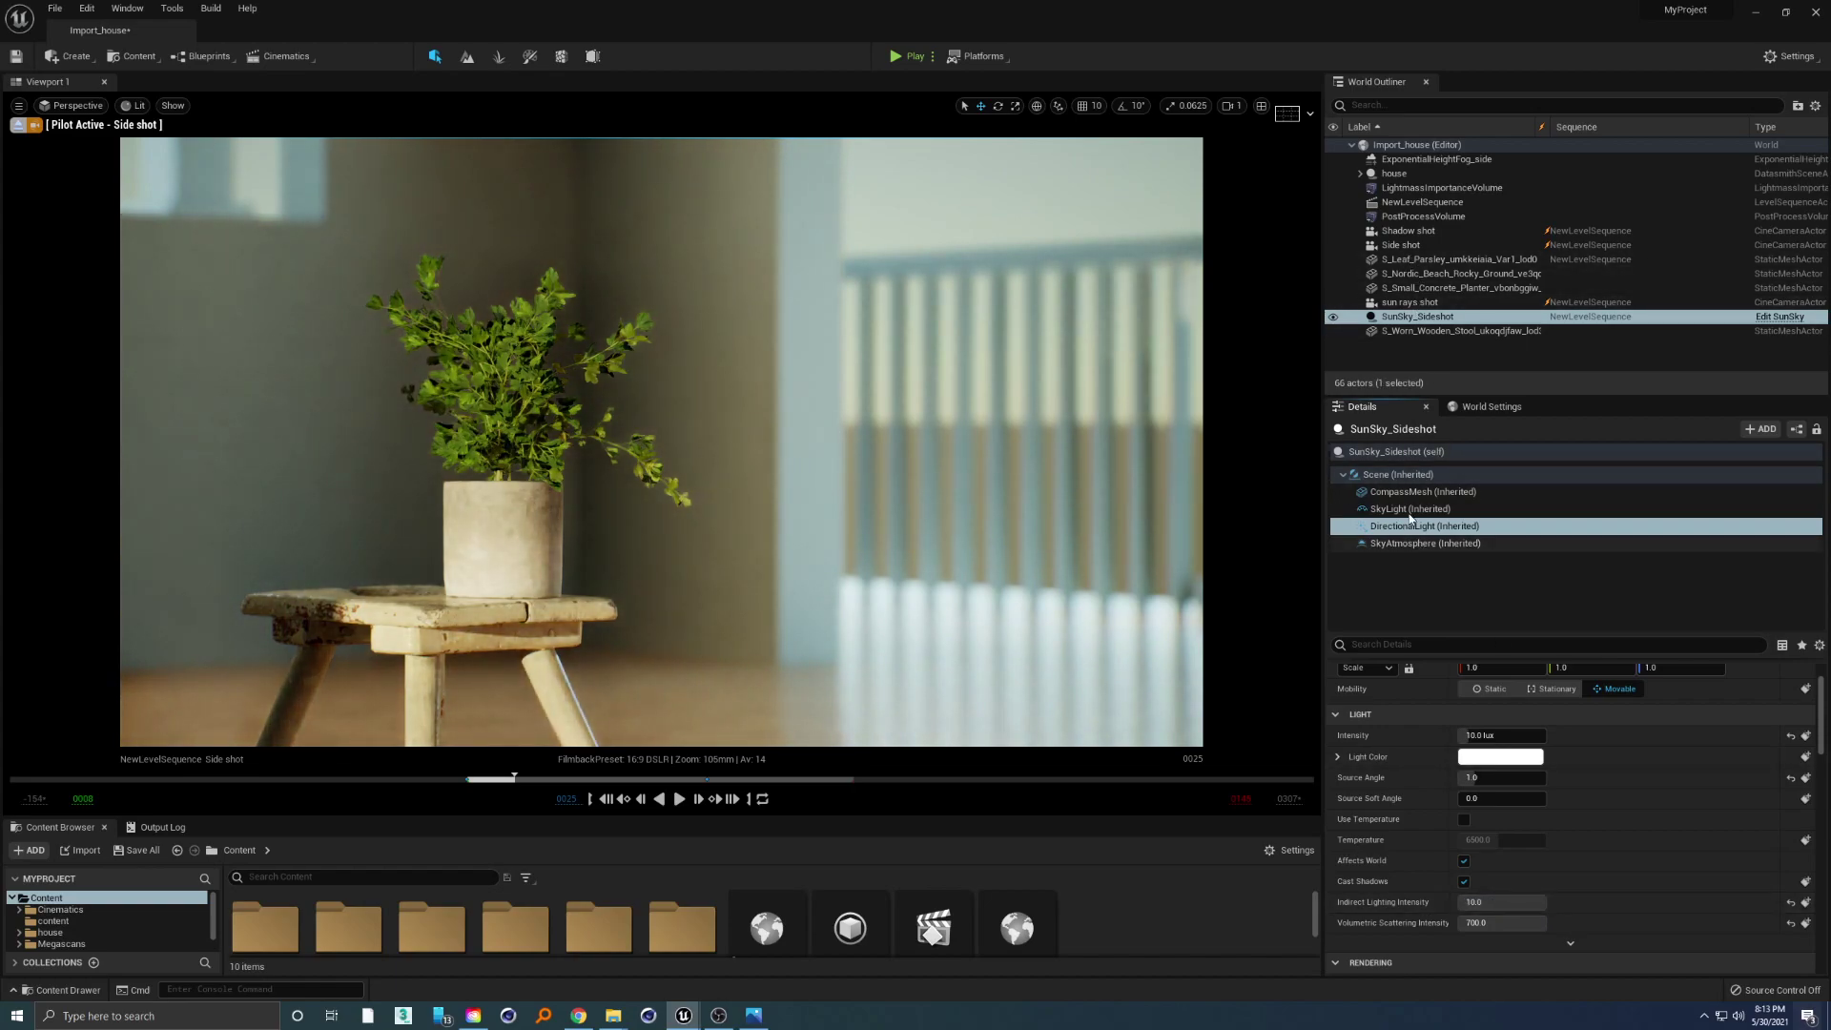
# Inspect the SkyLight's Intensity field, then return to the DirectionalLight's properties.
pyautogui.click(1410, 510)
pyautogui.scroll(-2, 1494, 778)
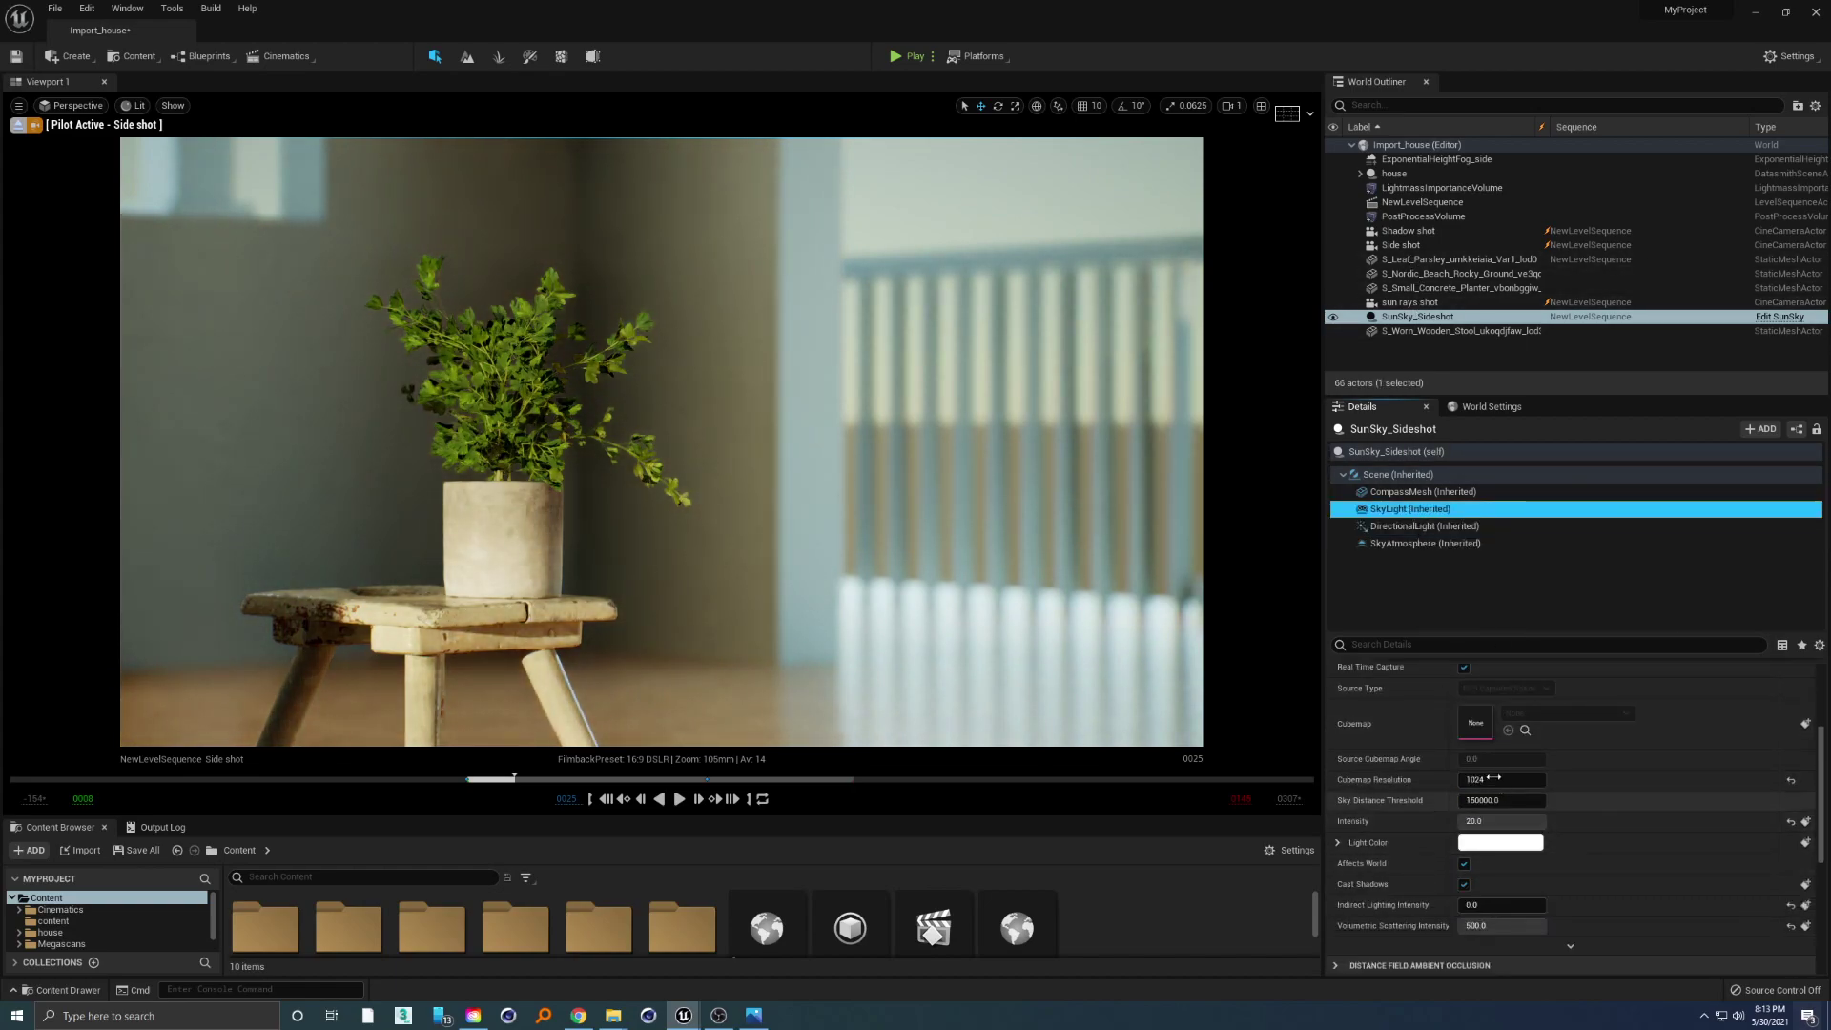
pyautogui.scroll(2, 1500, 828)
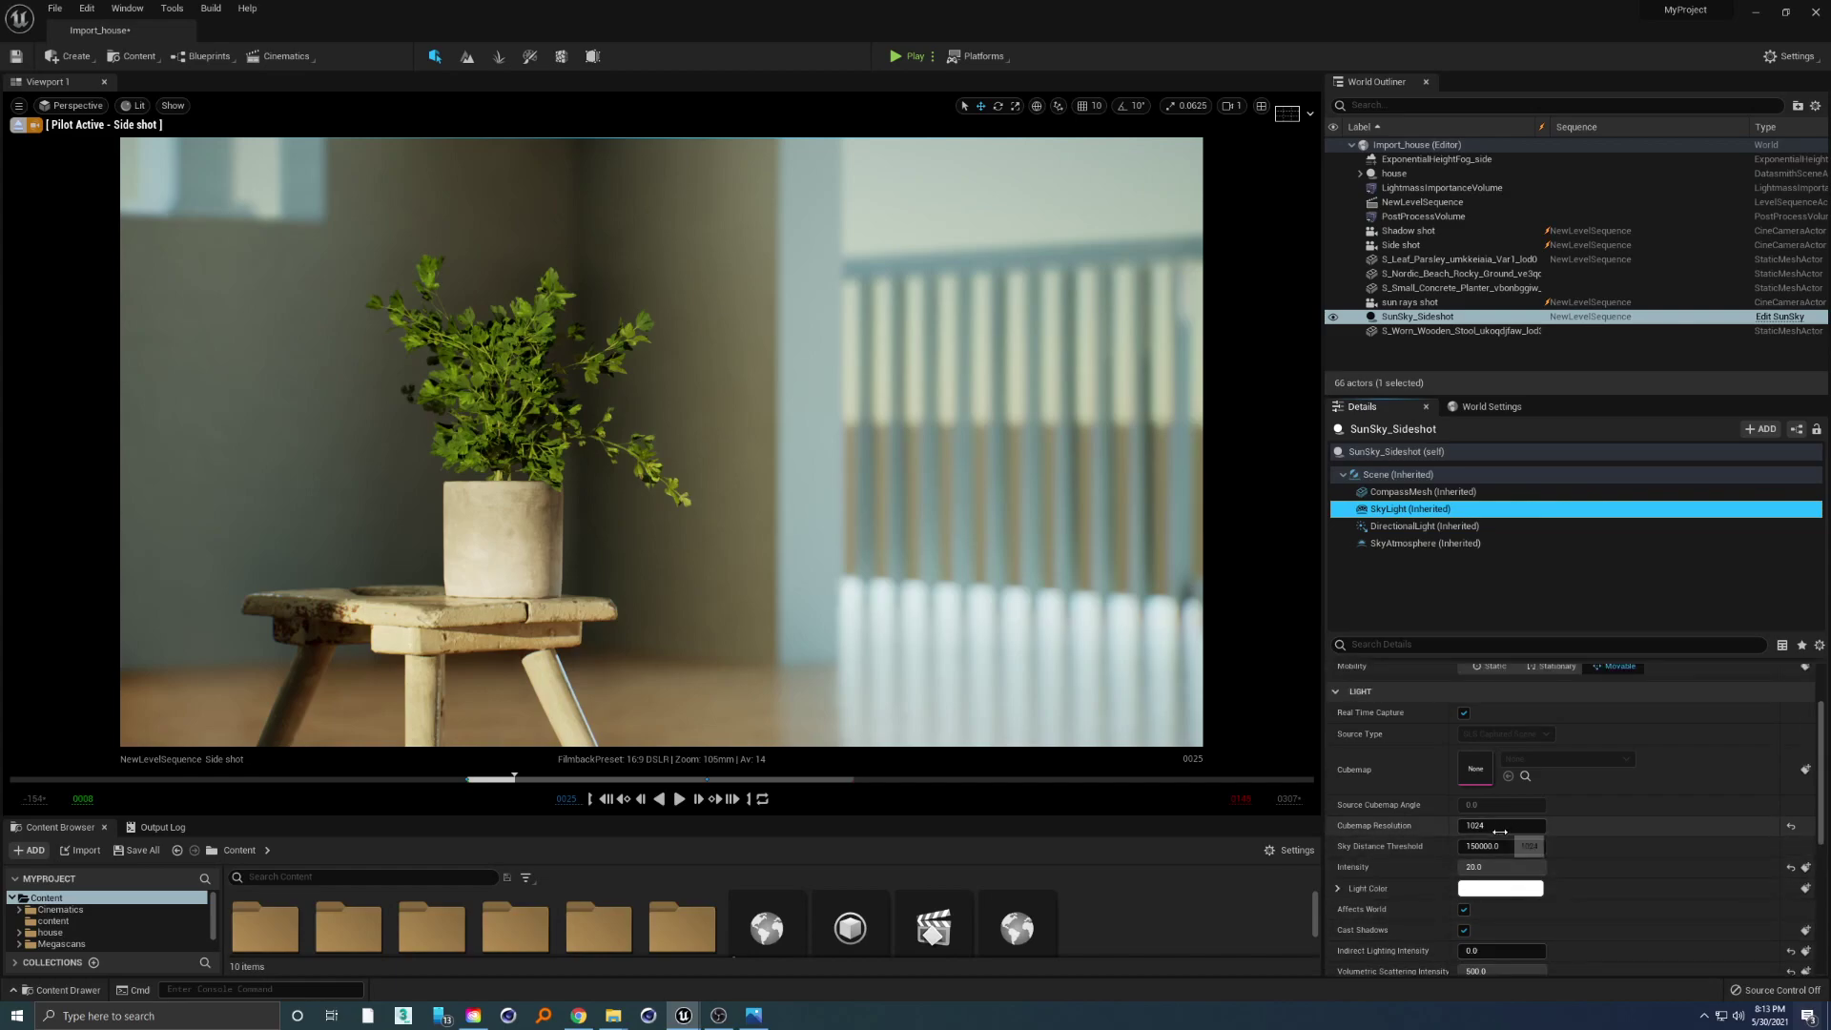
pyautogui.click(1502, 867)
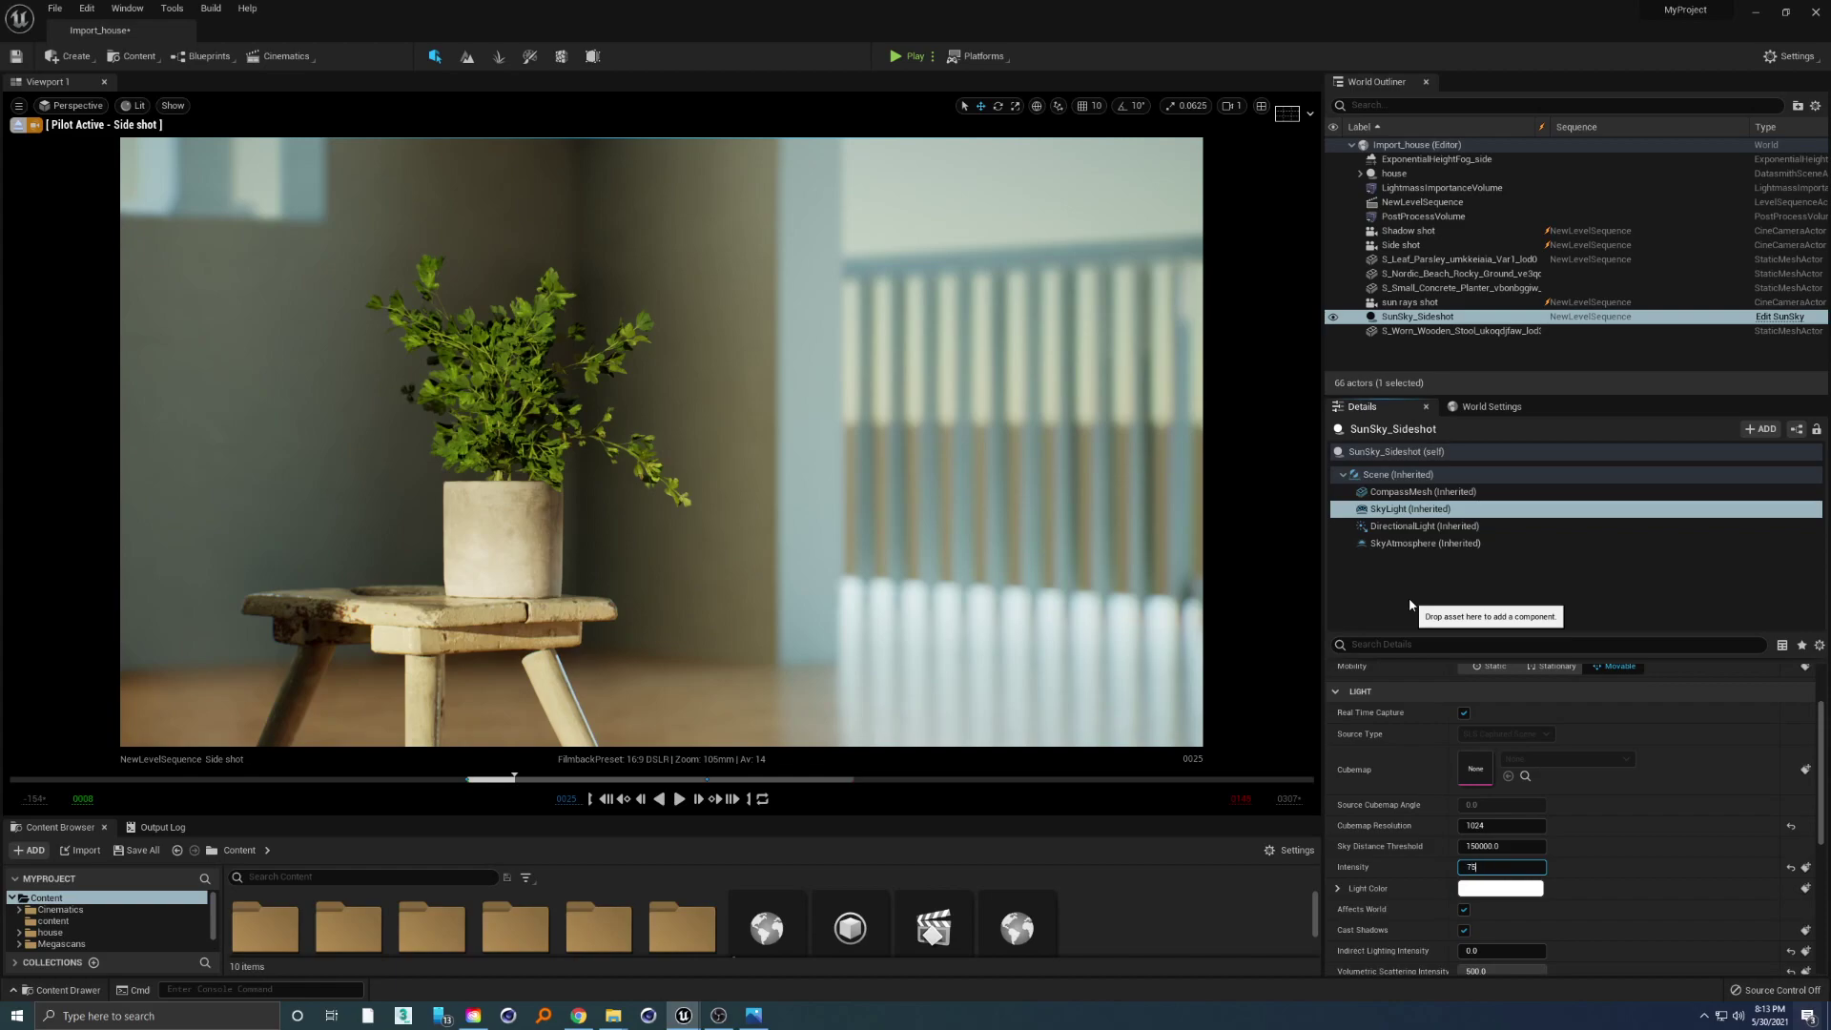
pyautogui.click(1411, 526)
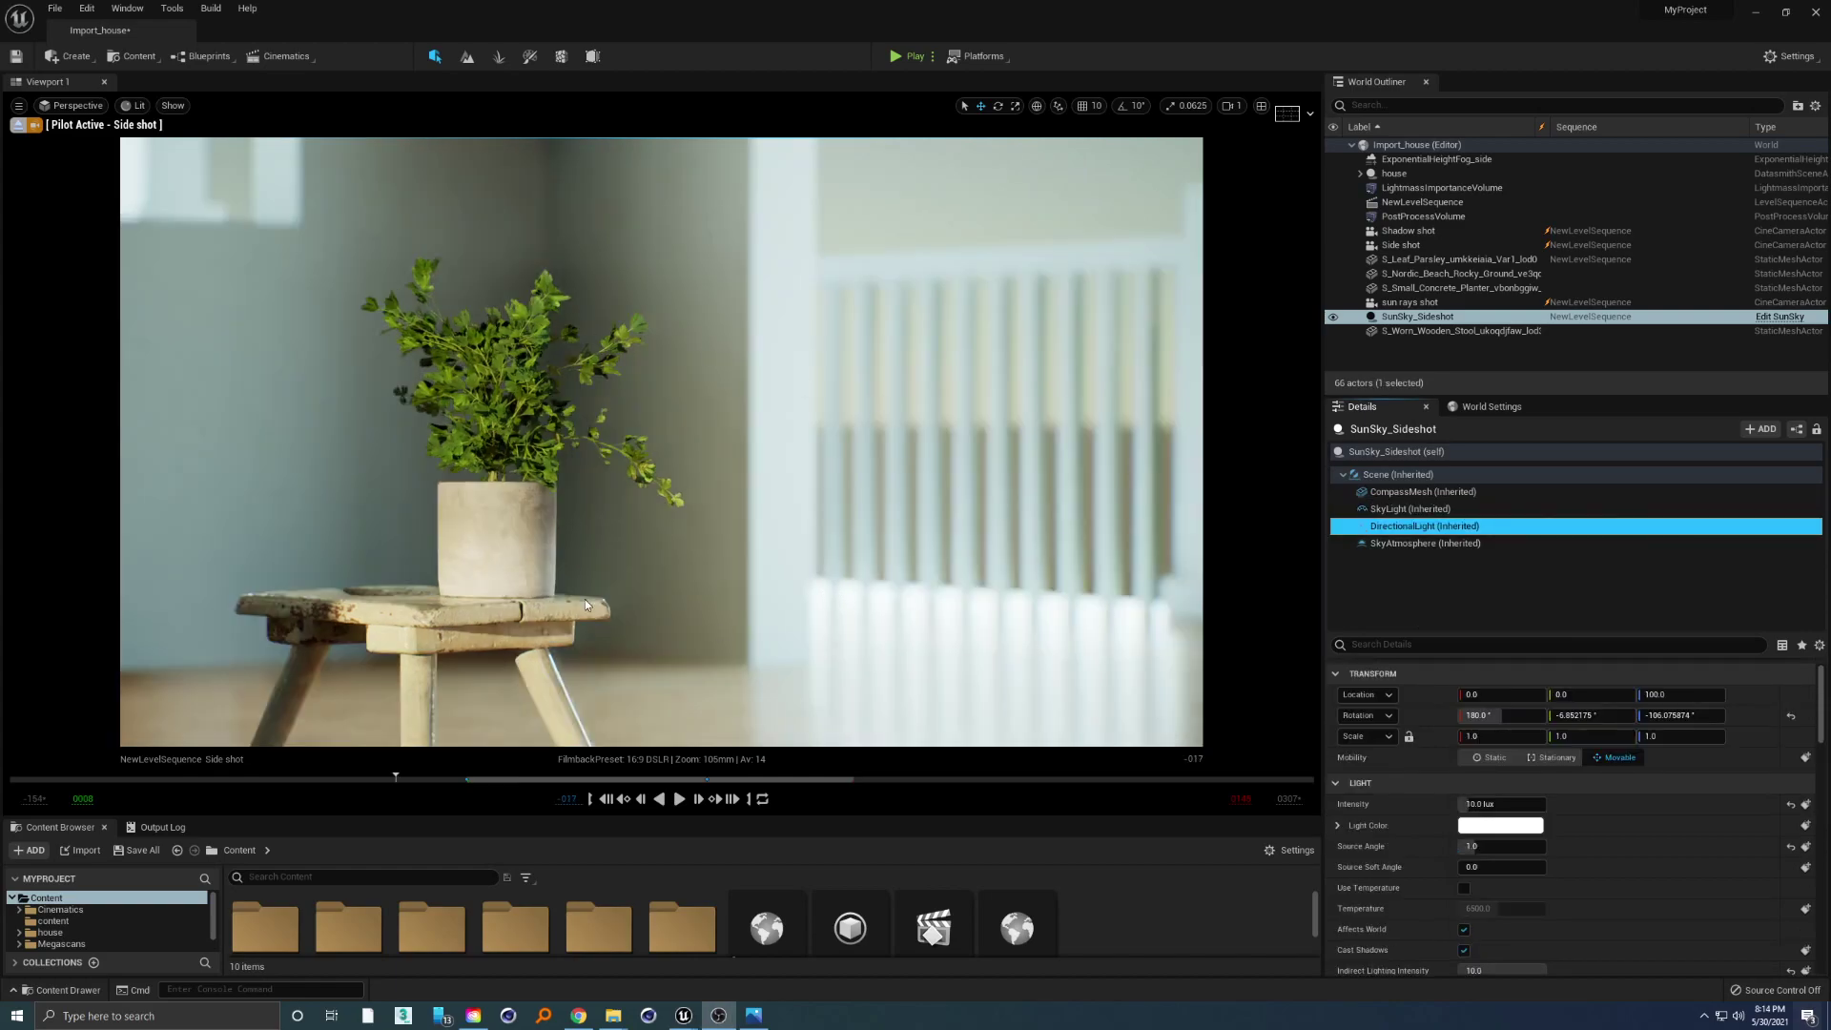